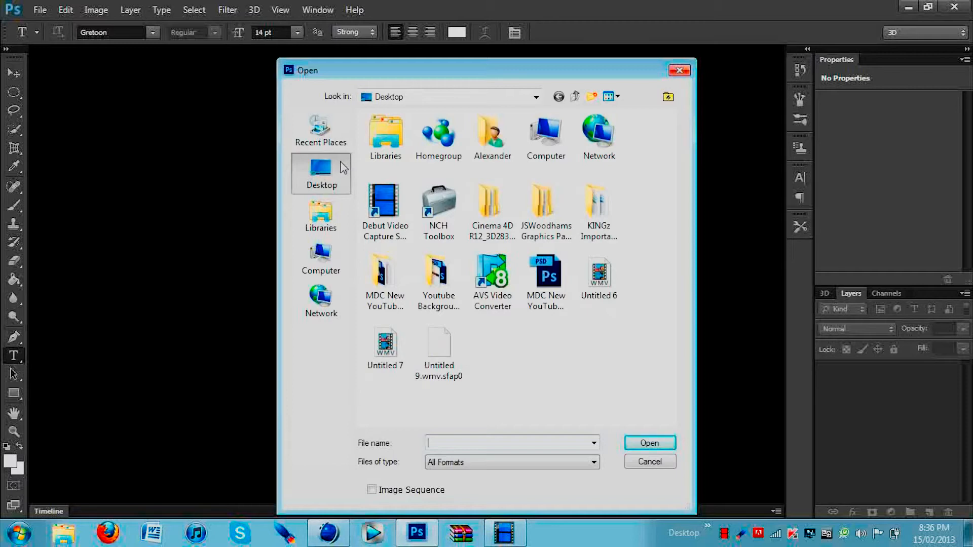
Open the MDC New YouTube Template PSD from the desktop and switch to Cinema 4D.
double_click(552, 281)
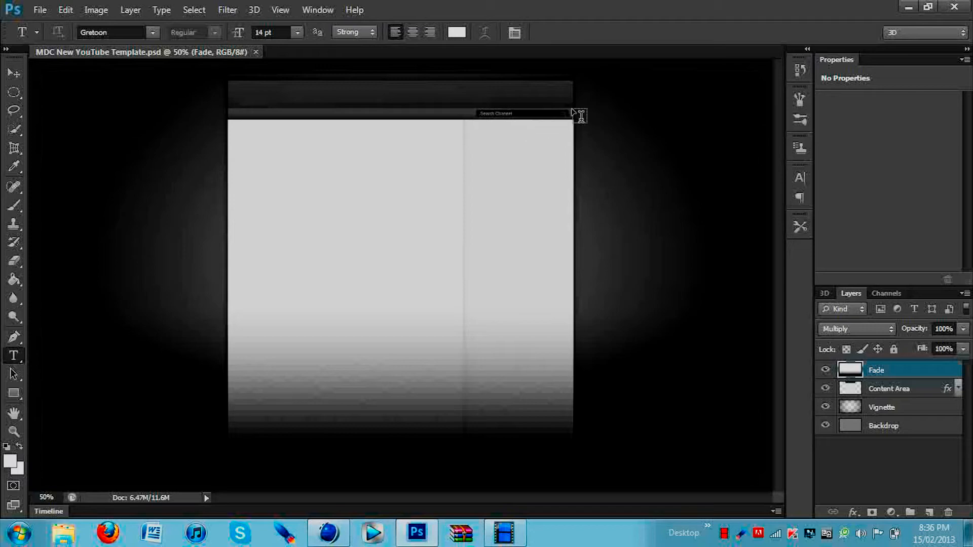
click(909, 8)
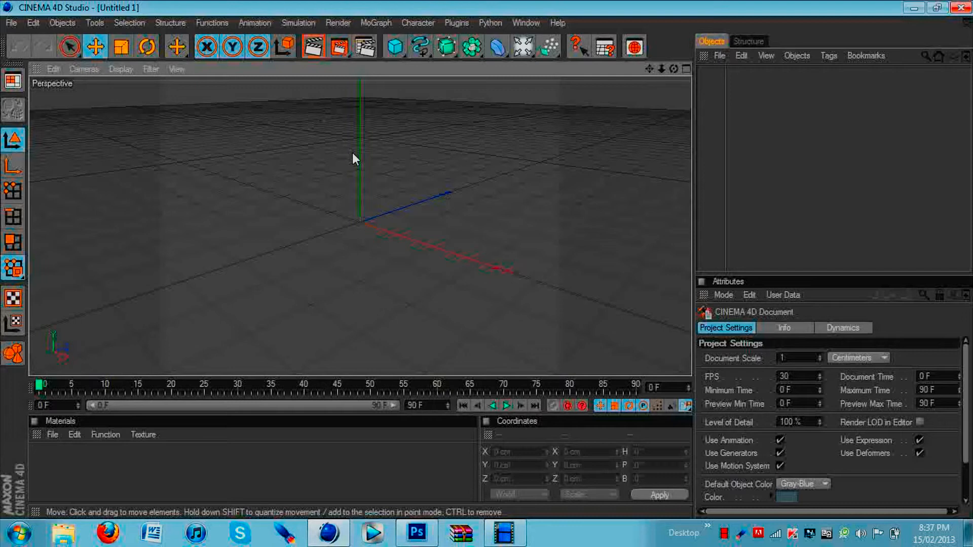
Set the output width to 1280 pixels in the render settings.
click(336, 22)
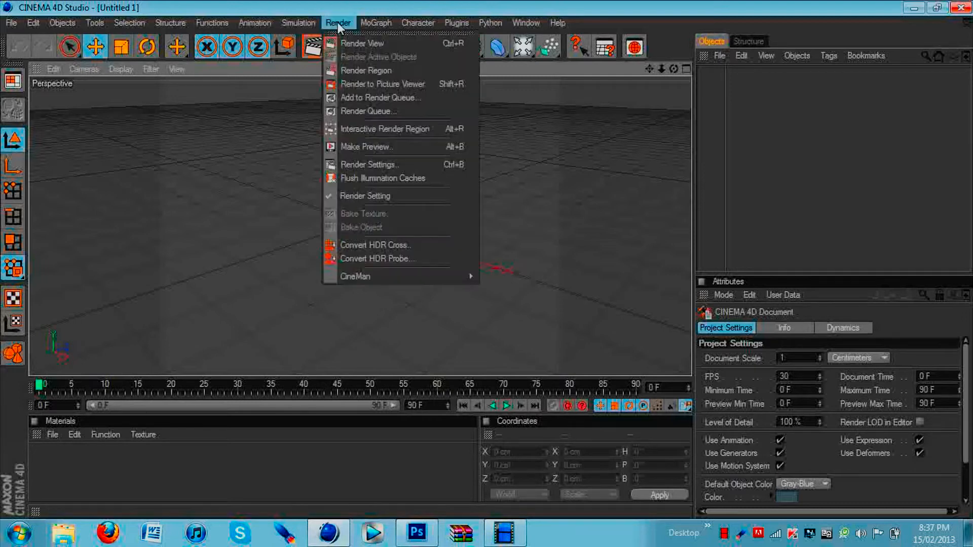
click(376, 164)
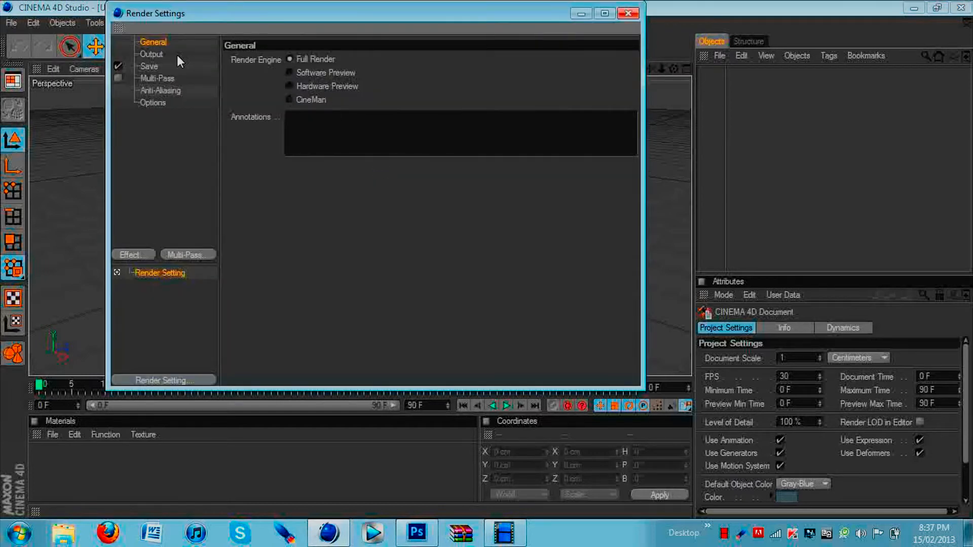
click(156, 54)
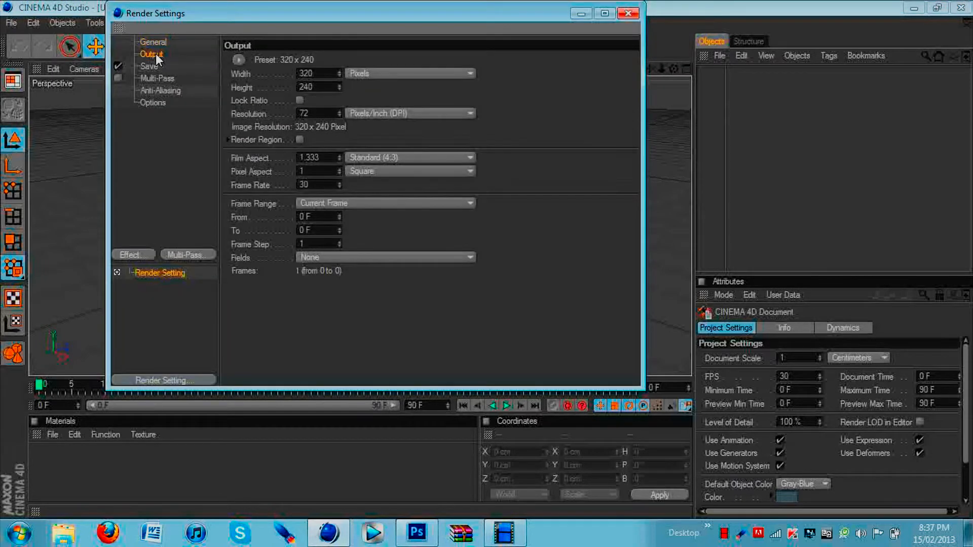
double_click(318, 73)
text(3)
text(280)
key(Return)
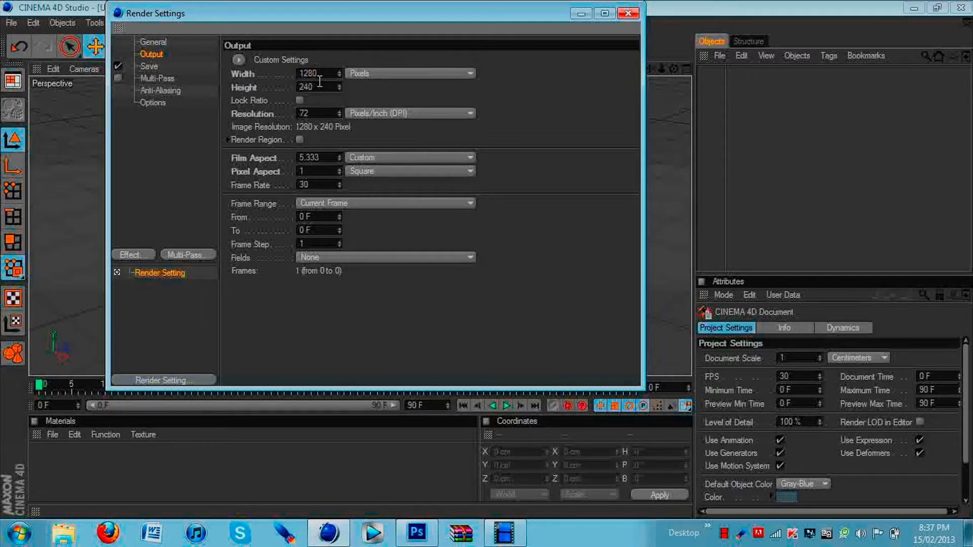
Set the render output height to 720 pixels.
click(318, 88)
key(BackSpace)
key(BackSpace)
key(BackSpace)
text(720)
key(Return)
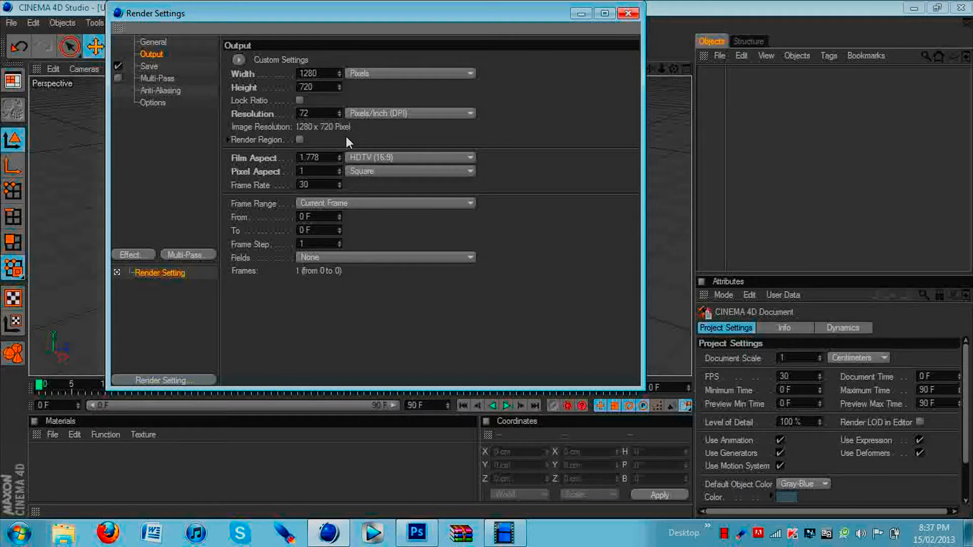
Enter TFoC Network as the file name for the saved render image.
click(148, 65)
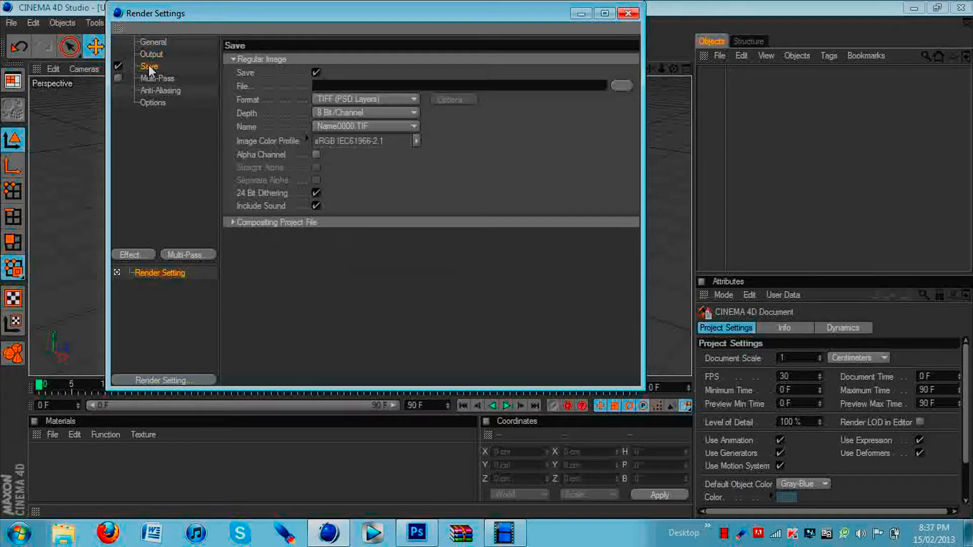
click(324, 87)
text(TPSC)
text( Netowr)
text(k)
click(355, 86)
click(360, 86)
key(BackSpace)
key(BackSpace)
text(wo)
click(399, 90)
key(BackSpace)
key(BackSpace)
Choose the desktop as the save location for the TFoC Network render file.
click(624, 86)
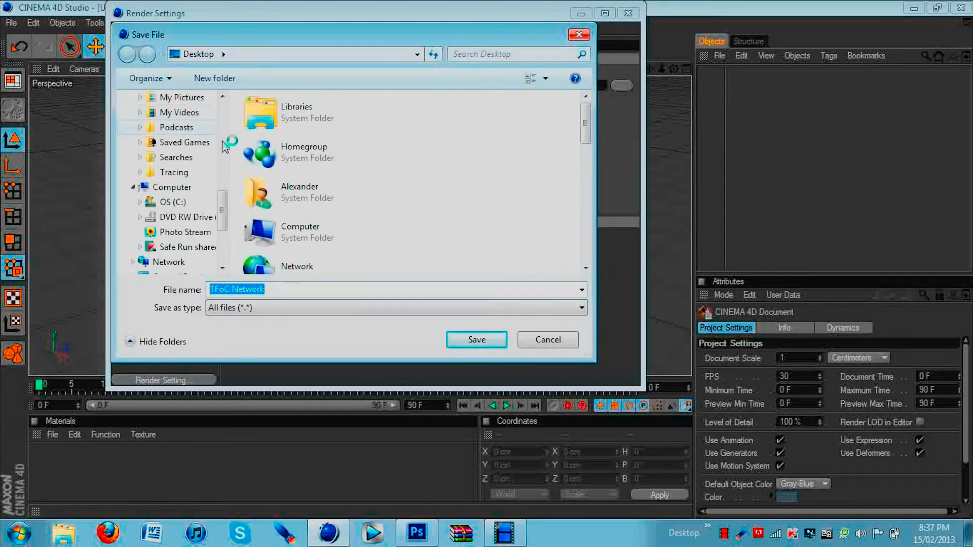
click(192, 121)
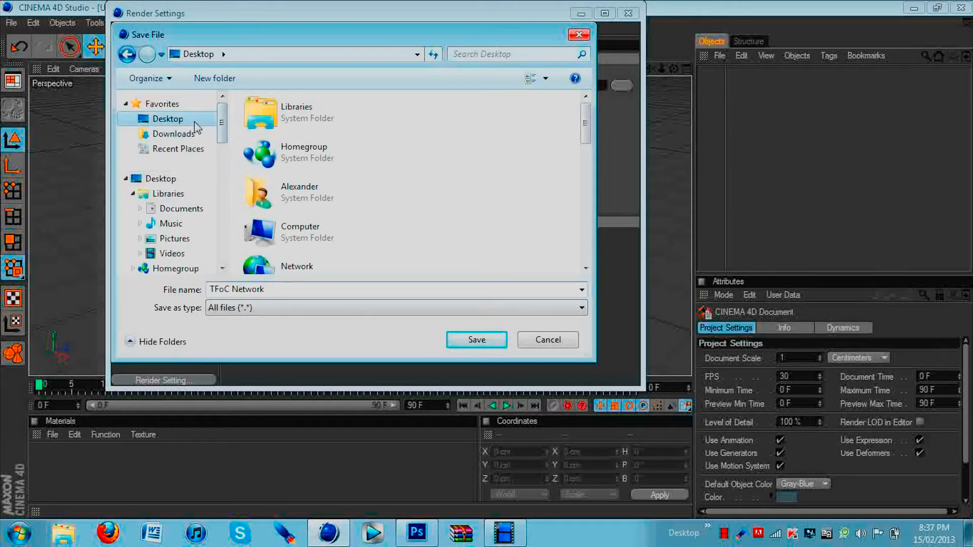
click(477, 340)
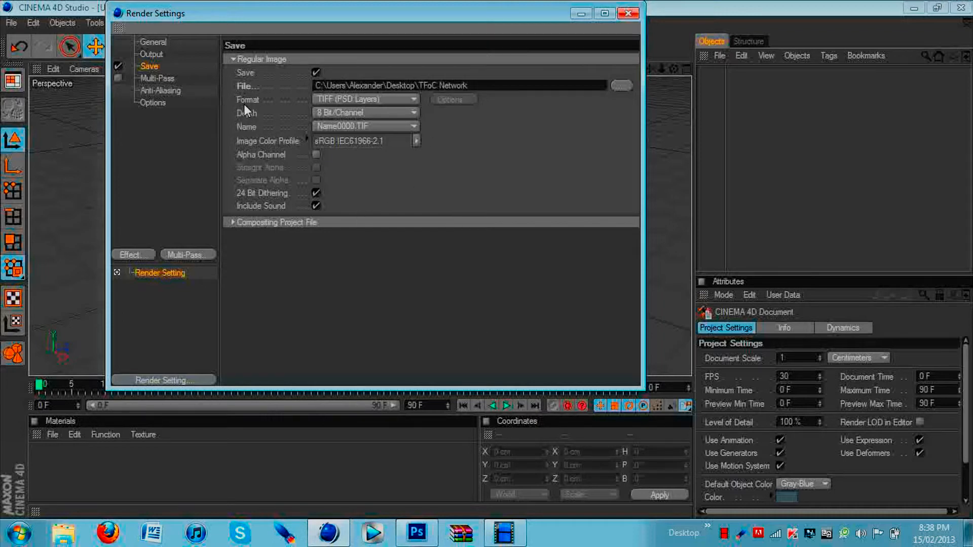
Set the render's save format to PNG and enable the alpha channel.
click(335, 97)
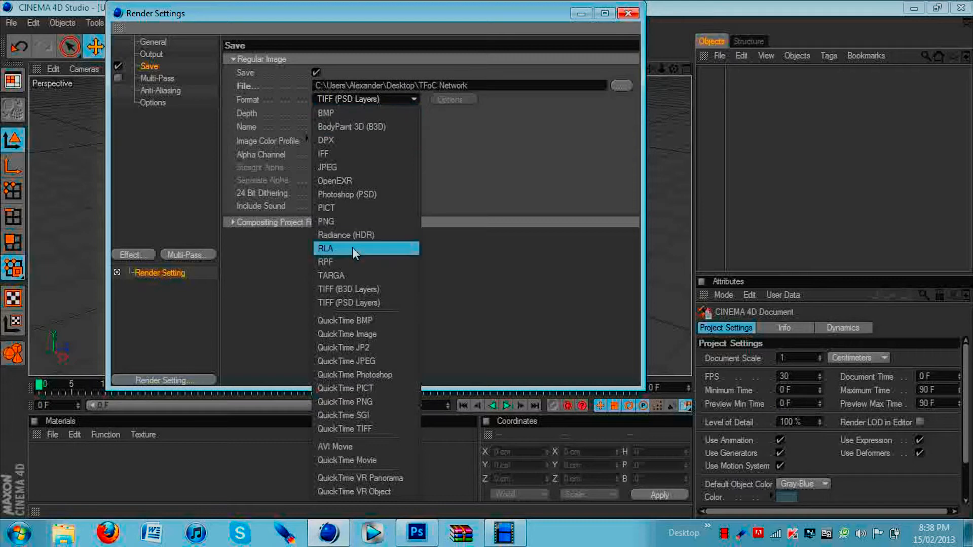
click(339, 221)
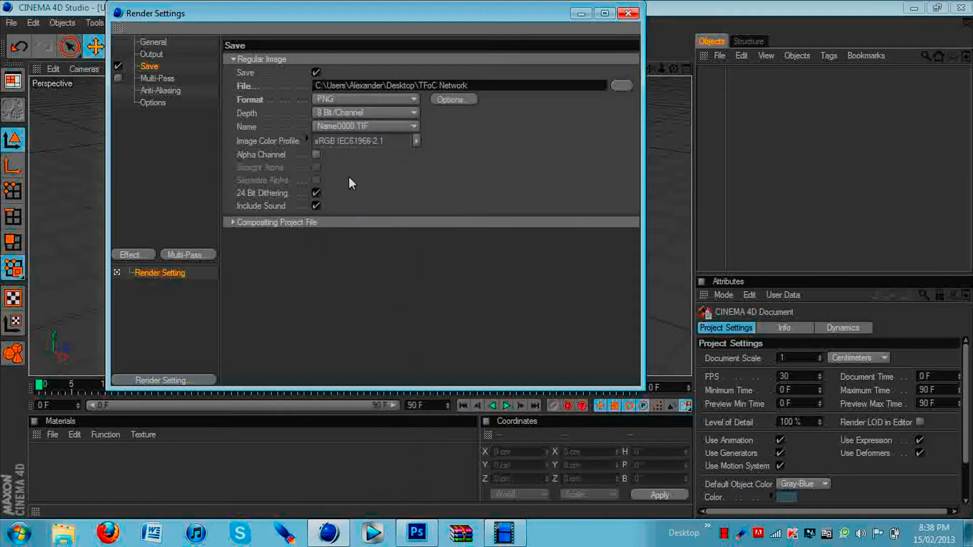
click(316, 155)
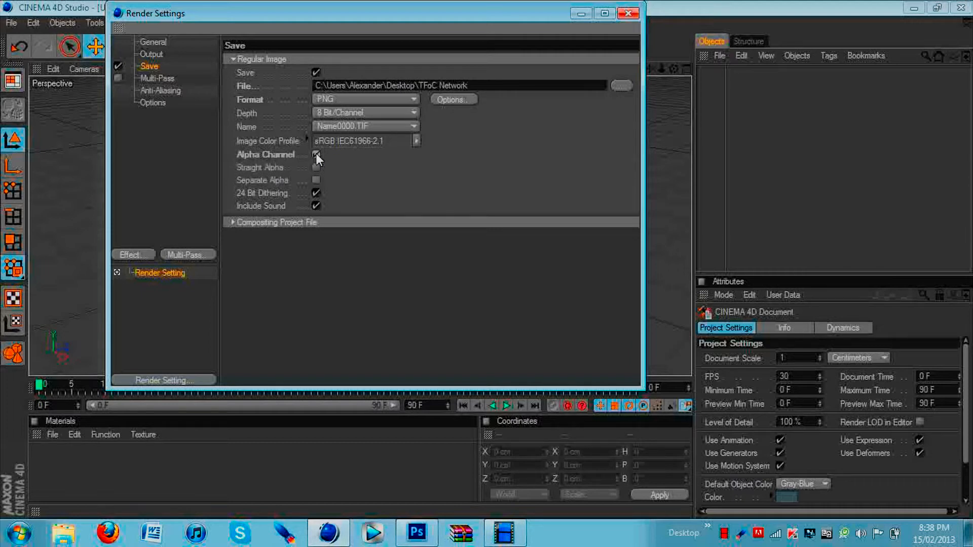
Set the render's anti-aliasing to Best and close the render settings.
click(163, 90)
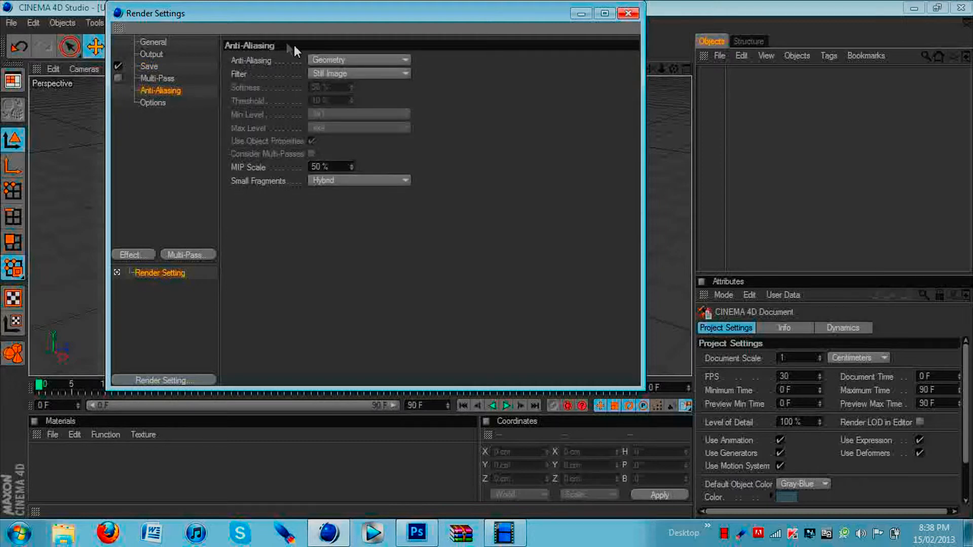
click(357, 59)
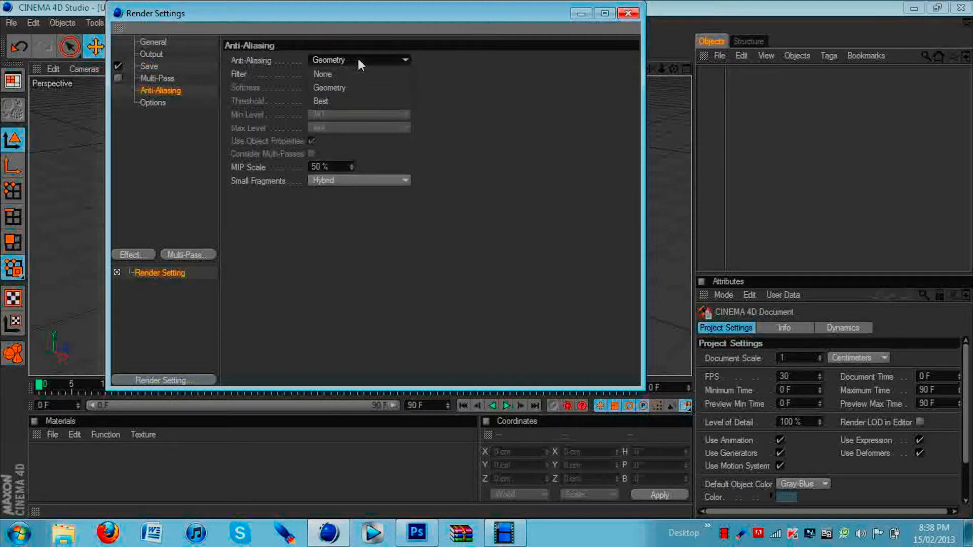
click(348, 99)
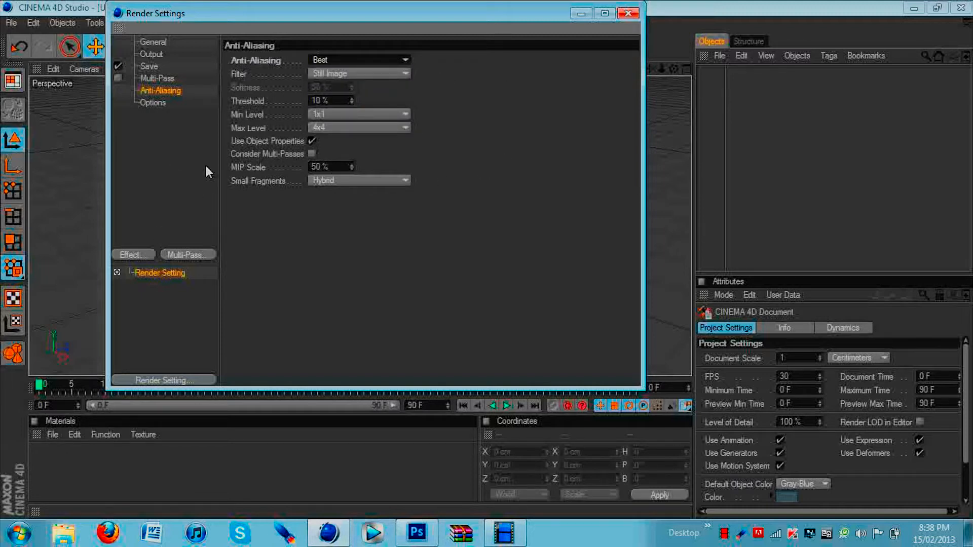
click(627, 16)
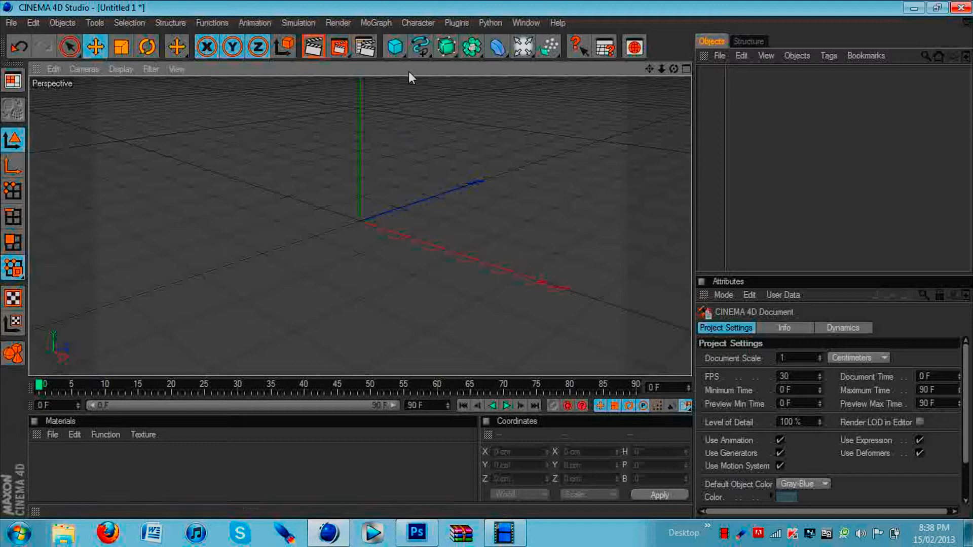
Add a text spline to the scene and set its font to Ethnocentric Regular.
click(427, 46)
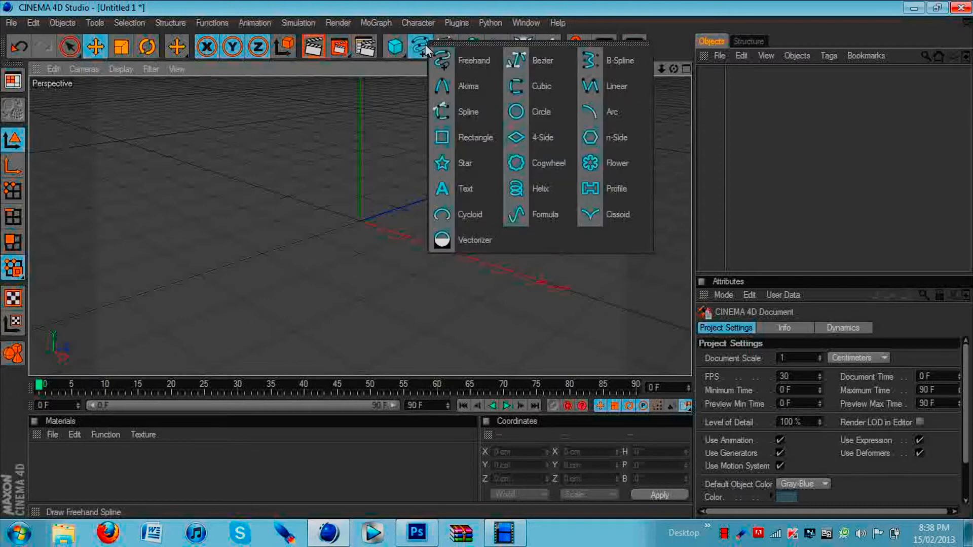
click(463, 189)
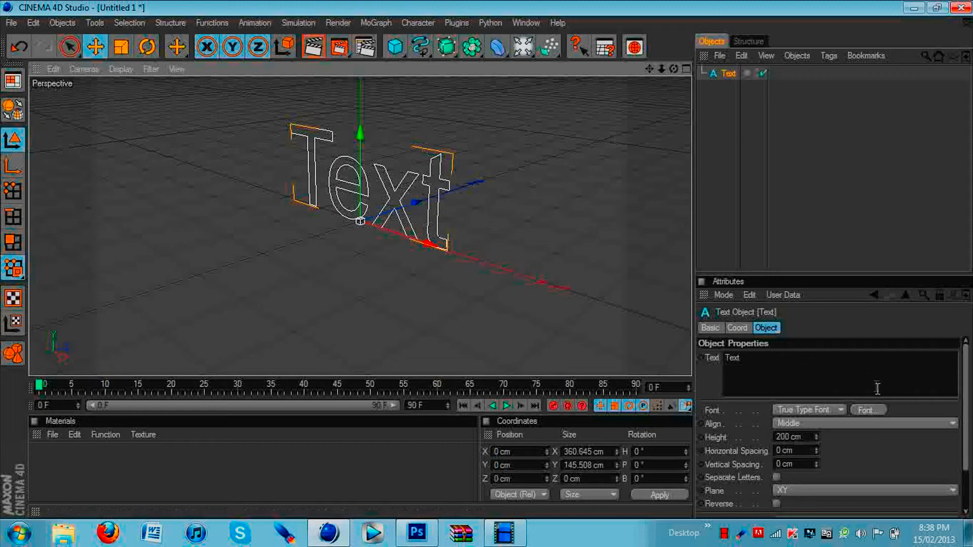
click(872, 410)
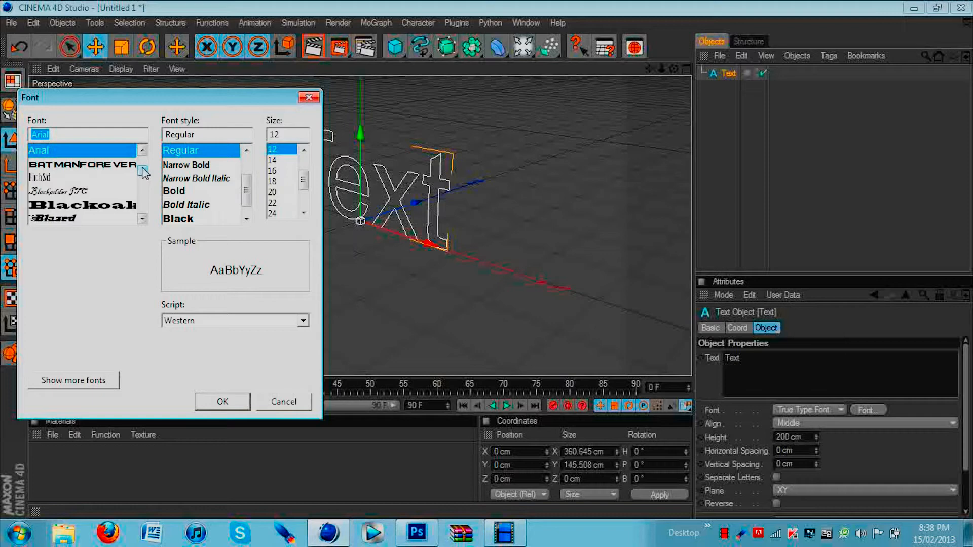
drag(142, 172, 146, 194)
click(143, 219)
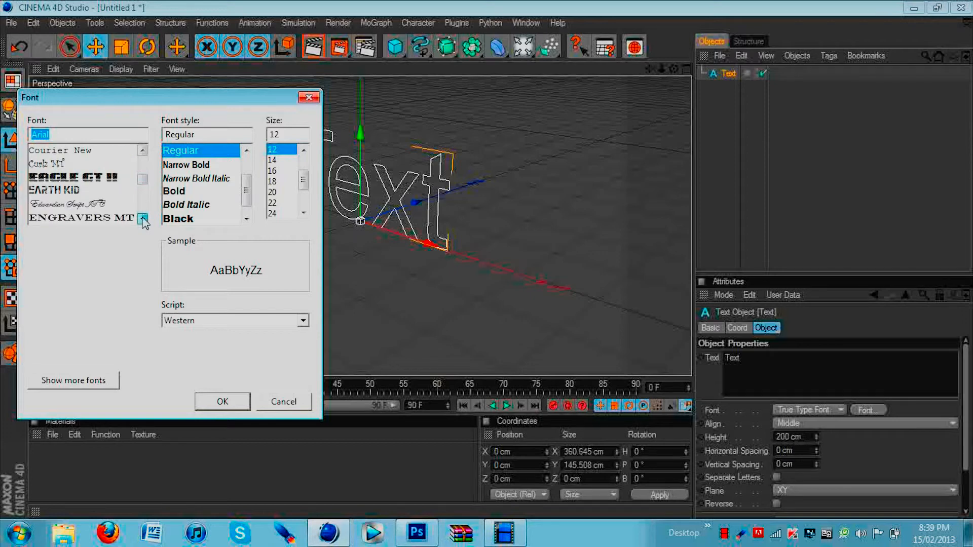
click(143, 219)
click(144, 219)
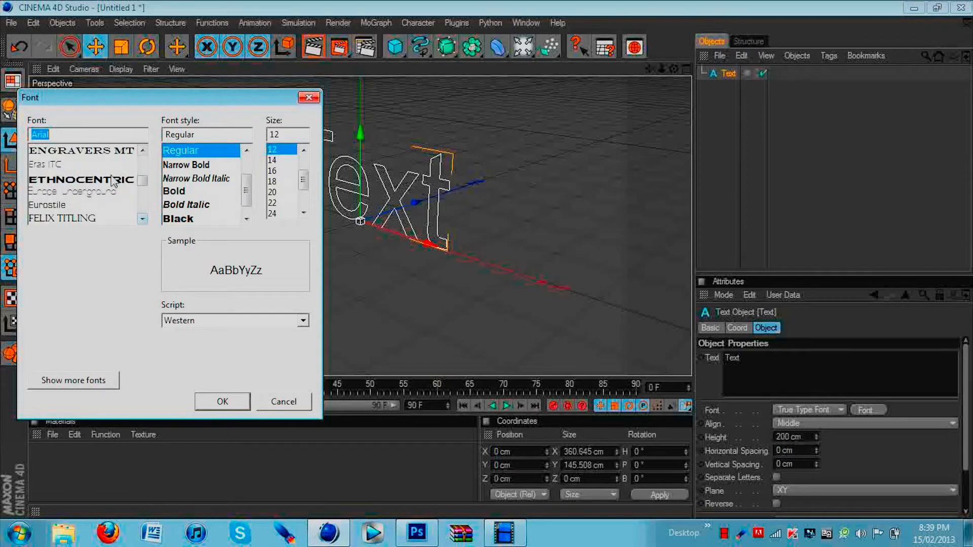
click(112, 181)
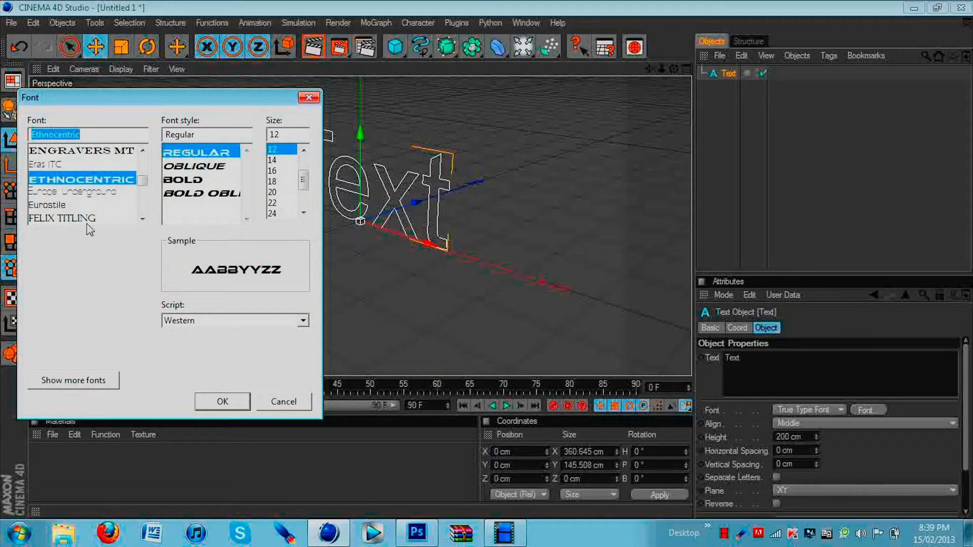
click(221, 402)
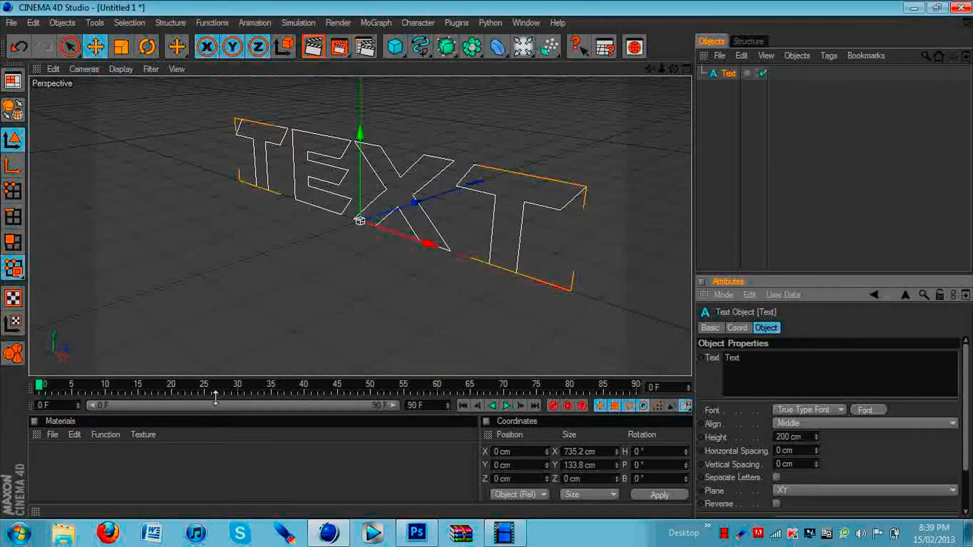
Replace the text spline's default wording with TFoC Network.
drag(674, 70, 637, 61)
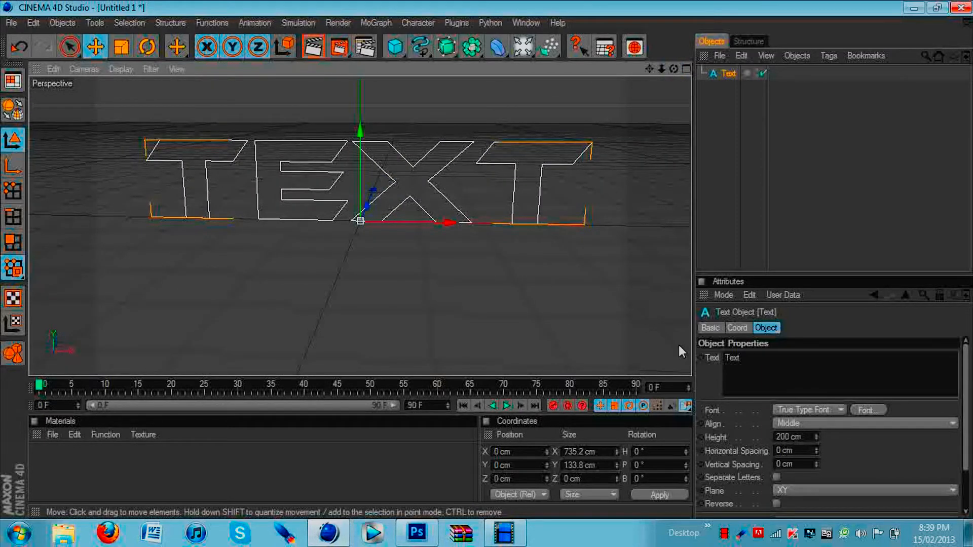
click(741, 358)
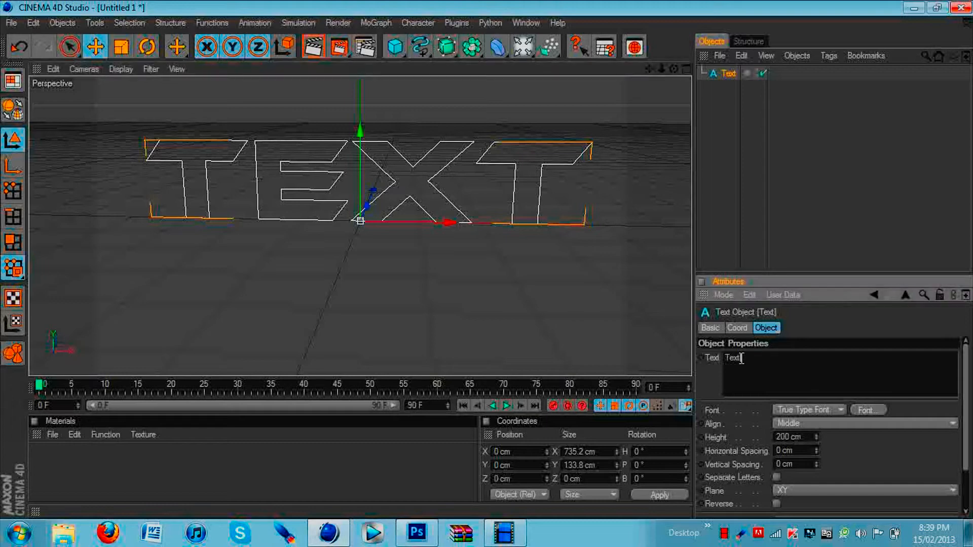
key(BackSpace)
key(BackSpace)
key(BackSpace)
key(BackSpace)
text(TFoC Network)
click(820, 324)
Scale the text spline down uniformly to about 780 cm wide and 47 cm high.
mouse_move(674, 69)
mouse_down()
mouse_move(654, 73)
mouse_move(664, 71)
mouse_up()
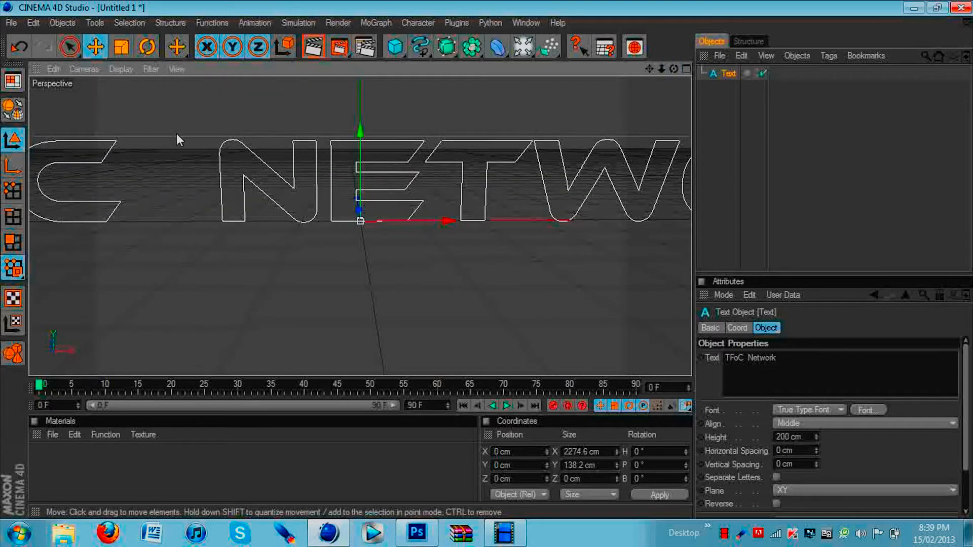
click(122, 47)
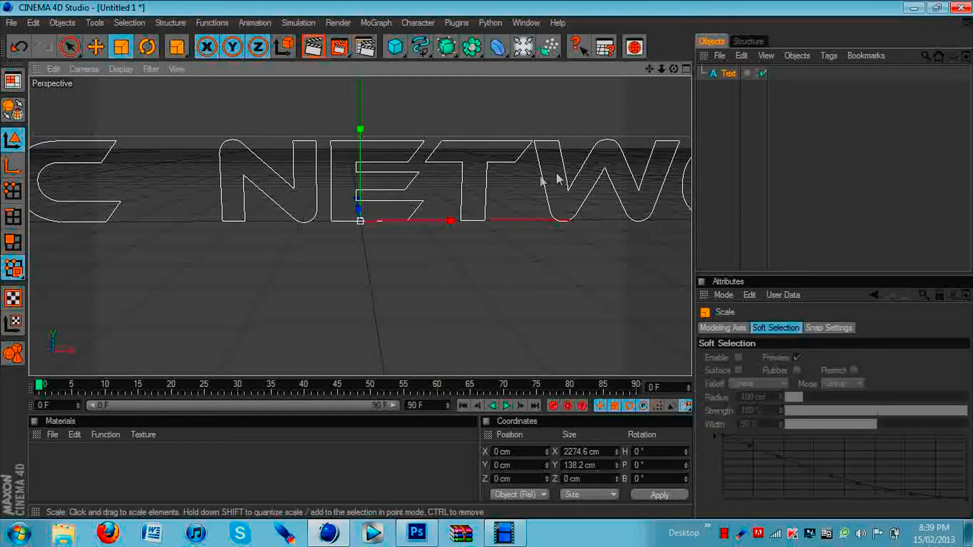
drag(507, 284, 341, 284)
drag(534, 259, 559, 175)
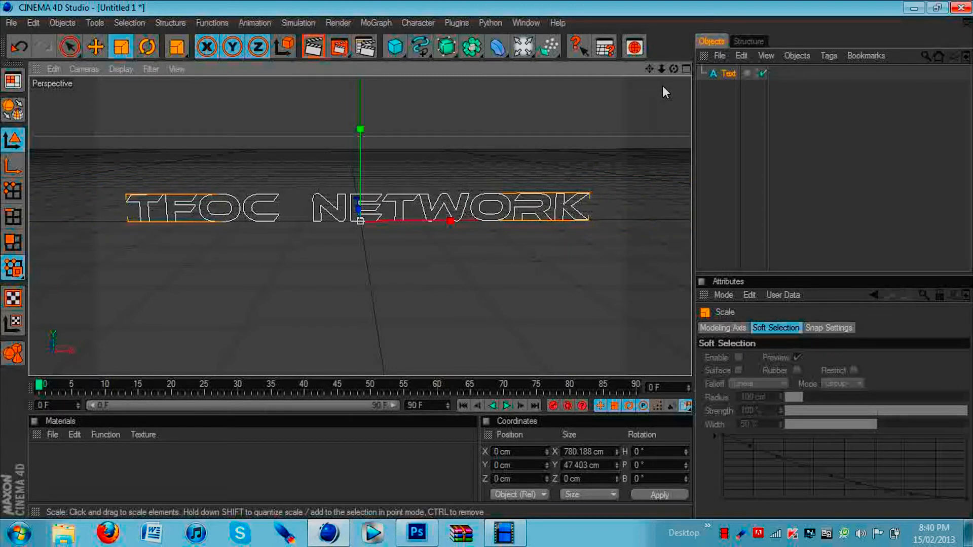
drag(674, 69, 682, 79)
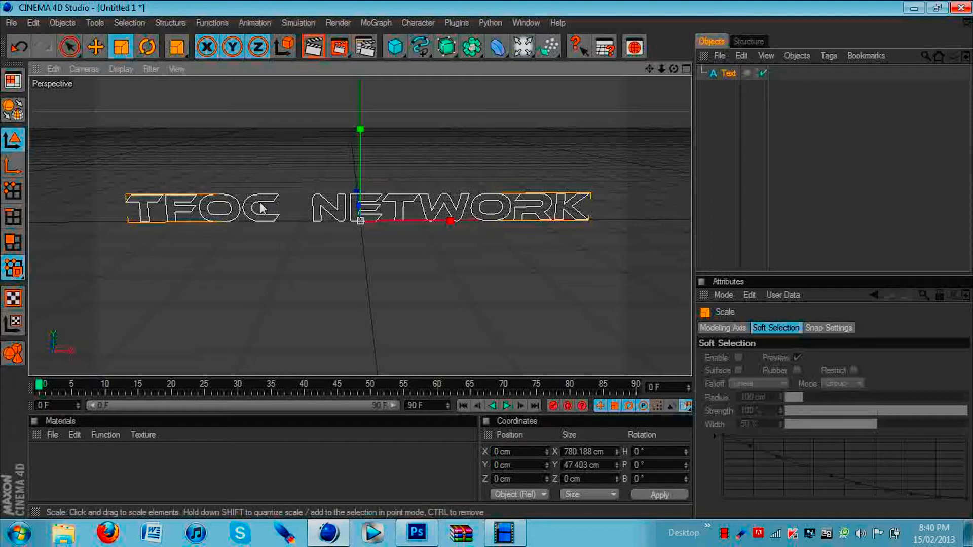
click(95, 48)
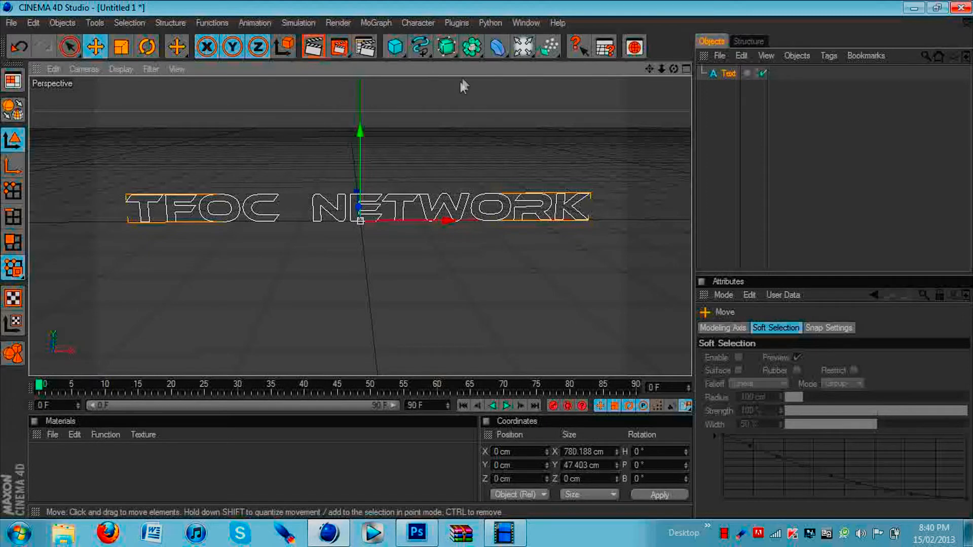
Add an Extrude NURBS with a Z movement of 80 cm and nest the text spline inside it.
click(446, 47)
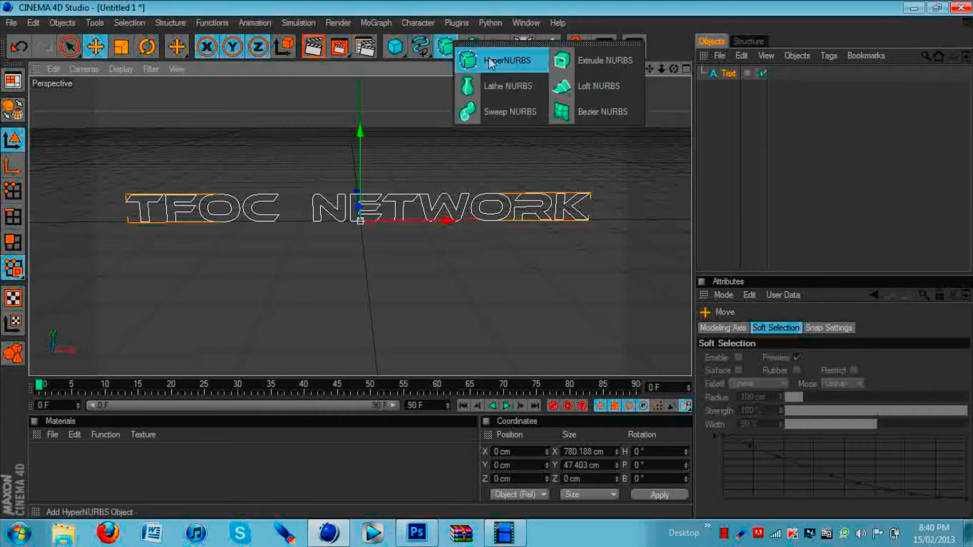
click(598, 62)
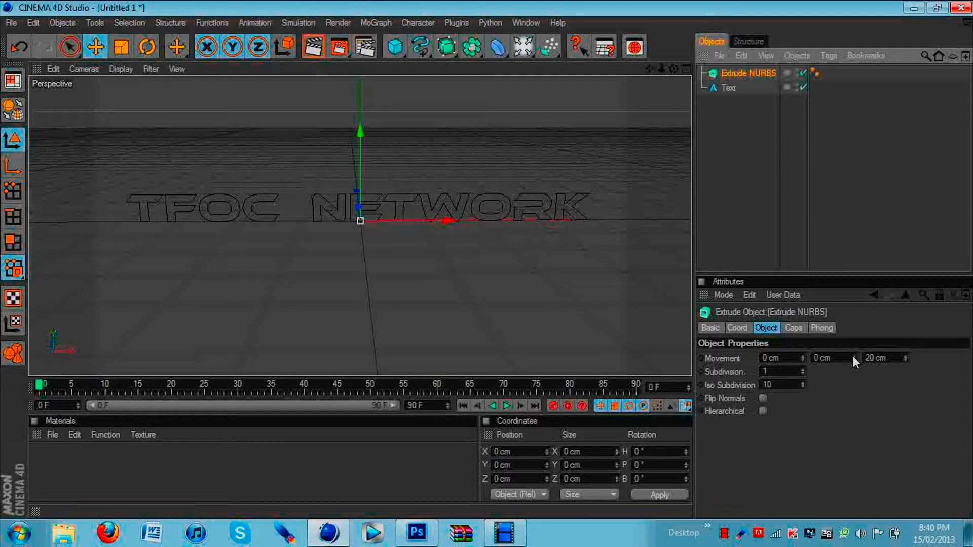
click(873, 358)
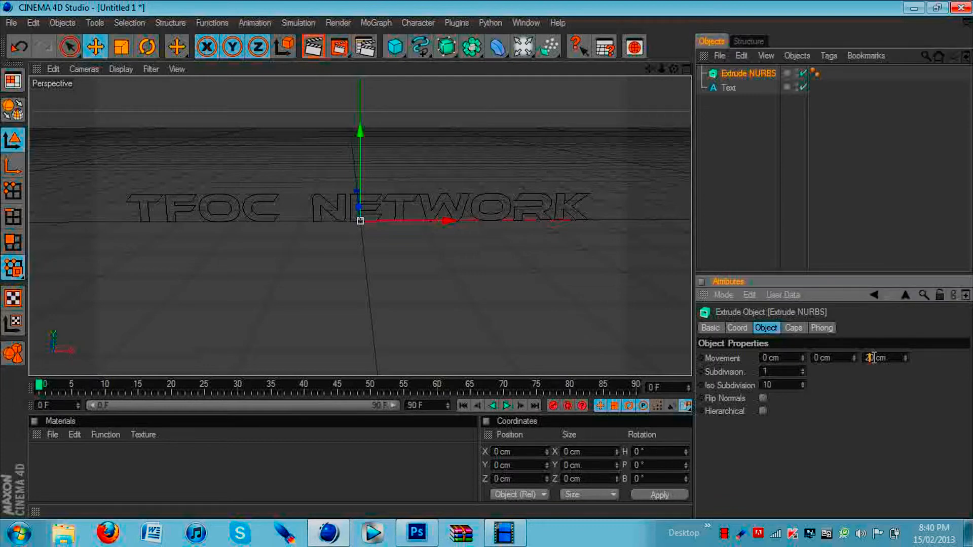
key(BackSpace)
key(BackSpace)
text(80)
click(728, 87)
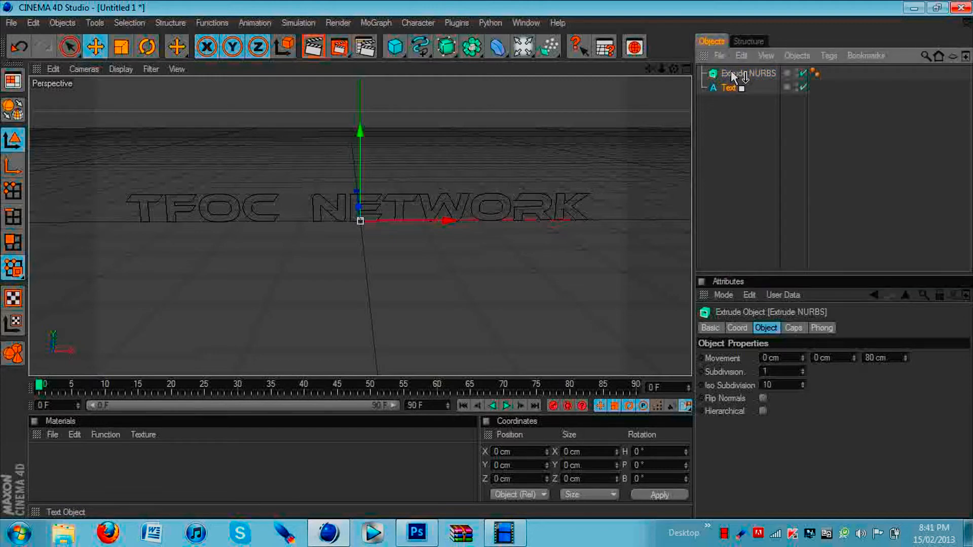
drag(732, 76, 732, 75)
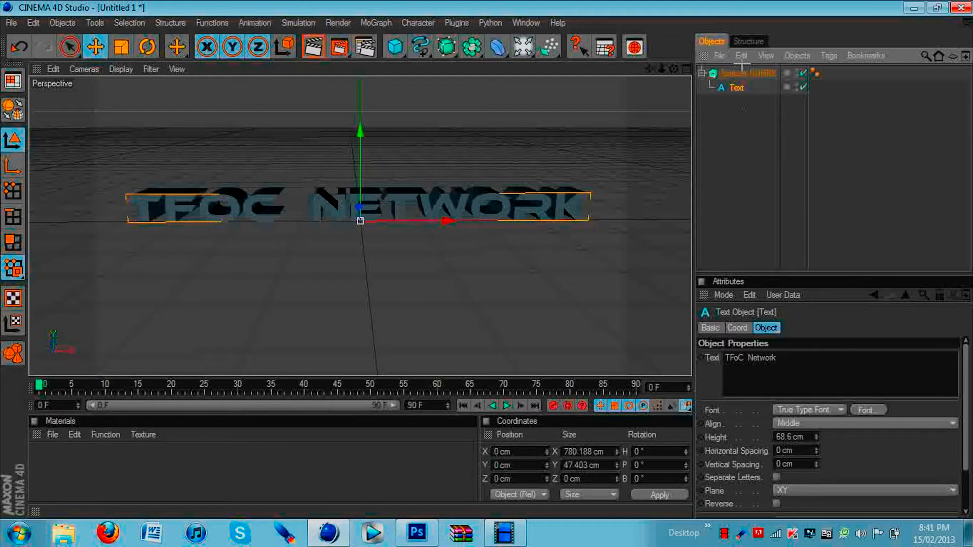
Duplicate the Extrude NURBS together with its text spline.
drag(743, 108, 742, 63)
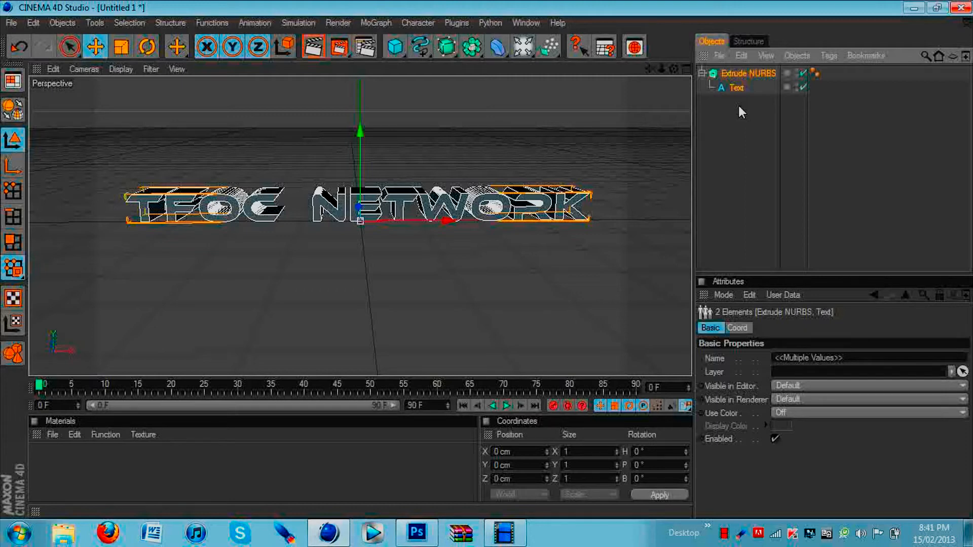
key(ctrl+c)
key(ctrl+v)
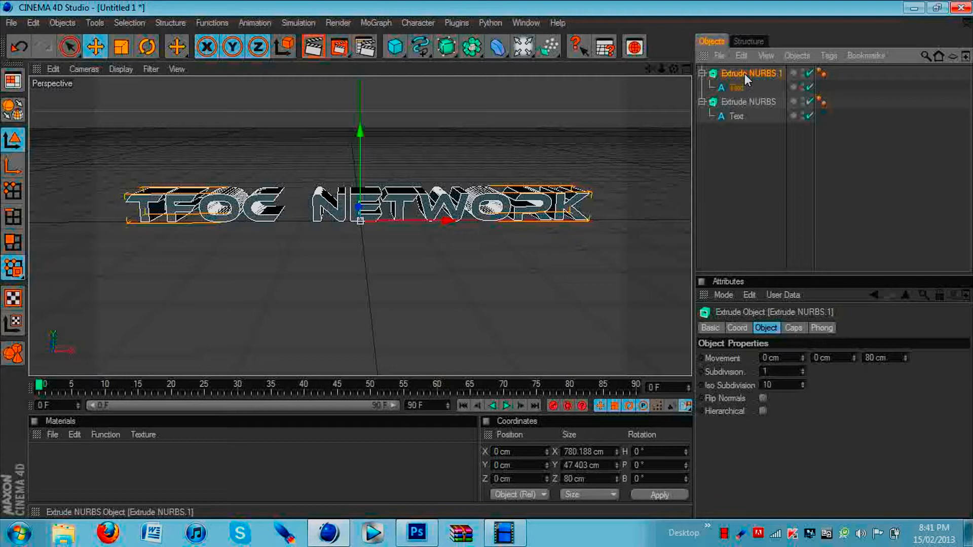
Set the duplicated extrusion's Z movement to 40 cm.
key(super)
key(super)
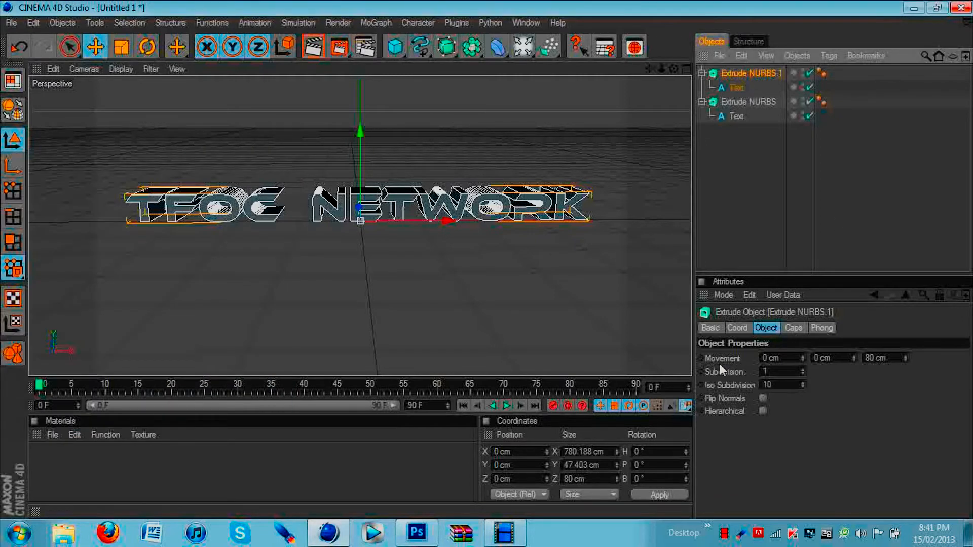
click(869, 358)
key(BackSpace)
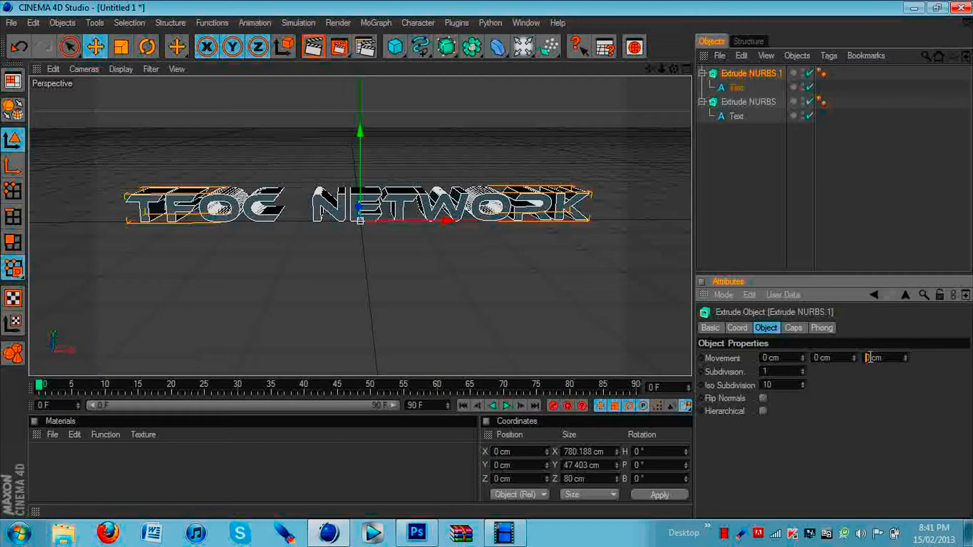
text(4)
key(Return)
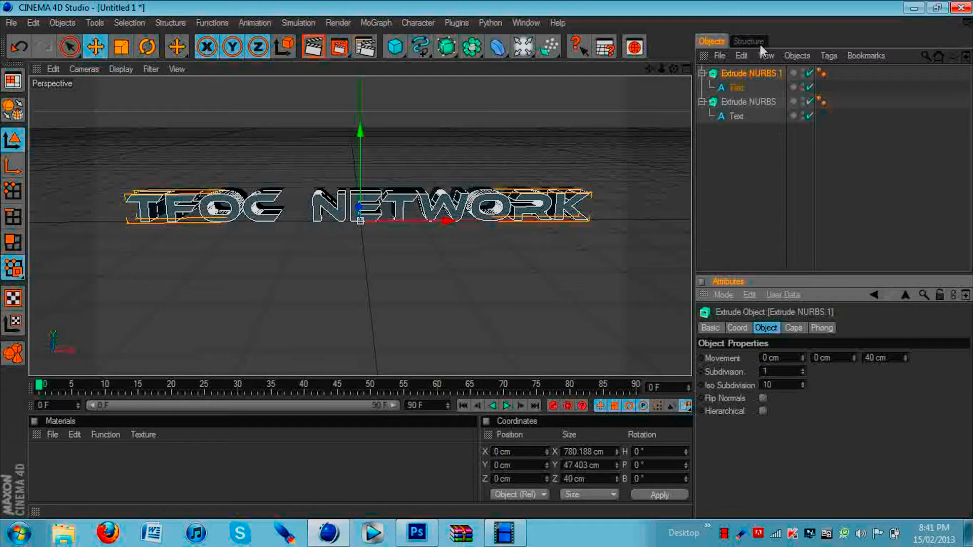
Set both the start and end caps of the original 80 cm extrusion to Fillet Cap.
click(752, 101)
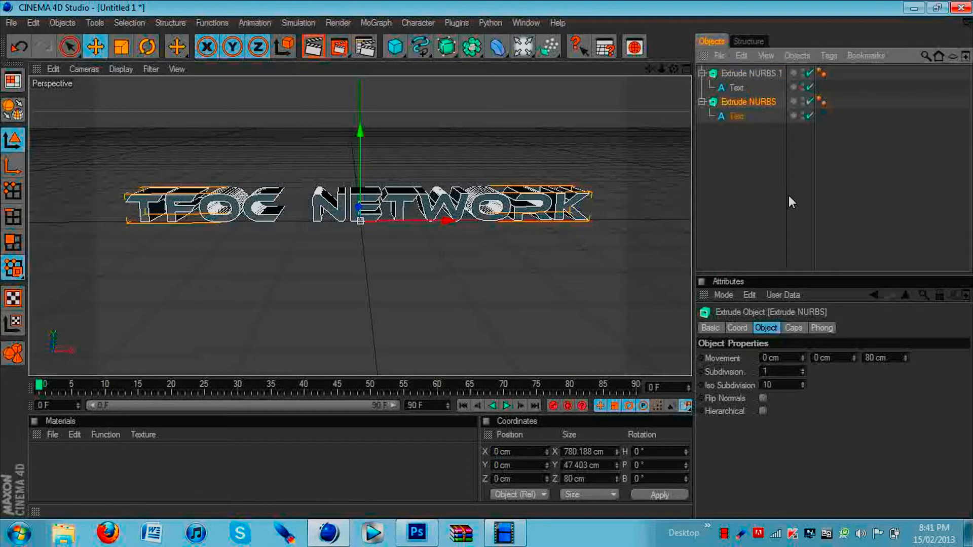
click(791, 328)
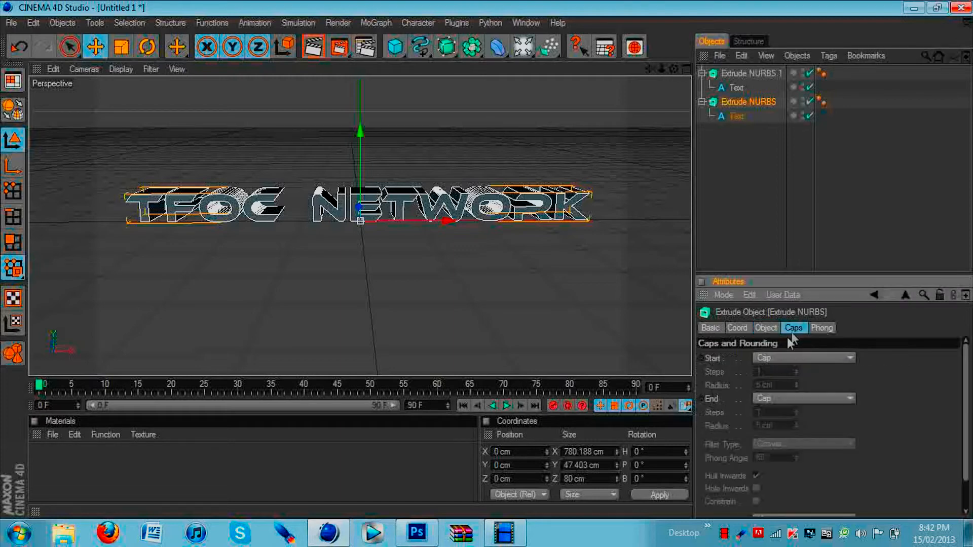
click(785, 358)
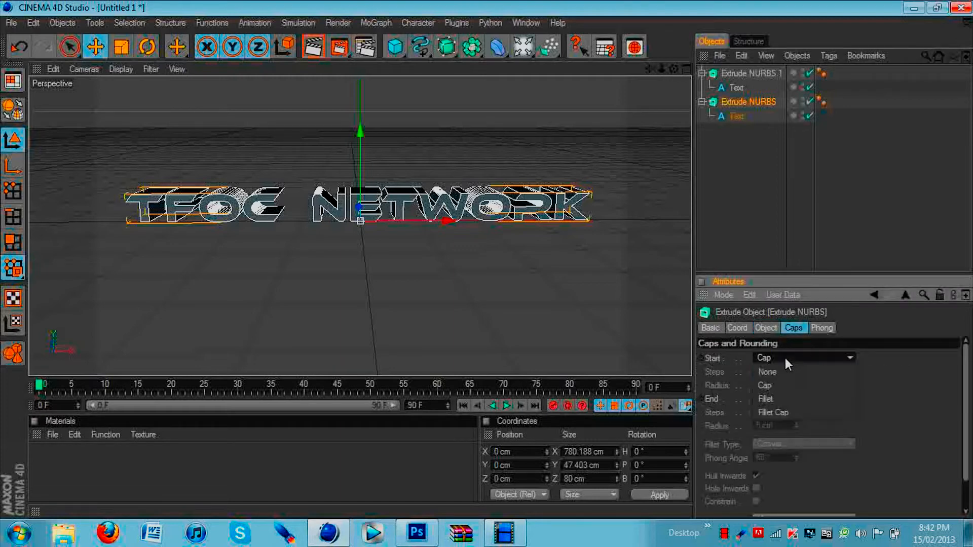
click(781, 409)
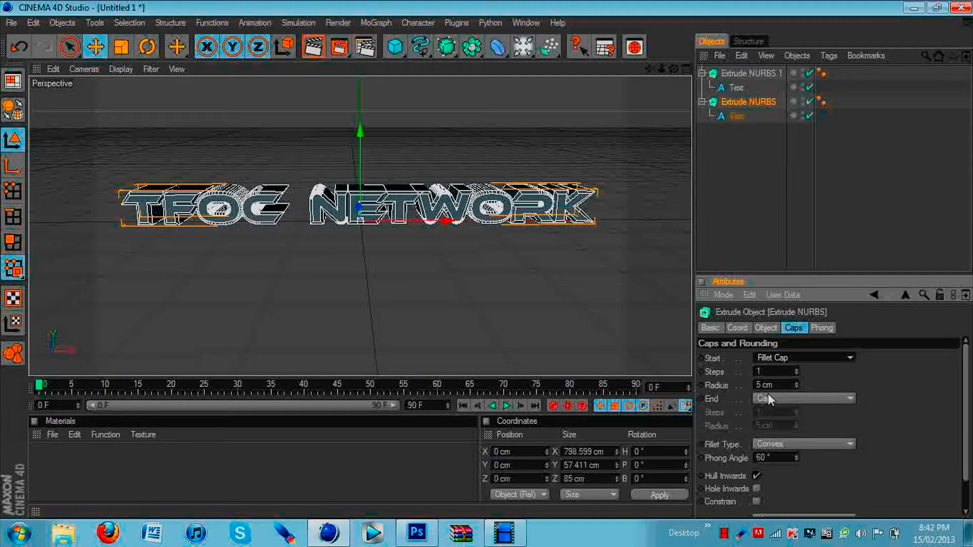
click(767, 398)
click(773, 453)
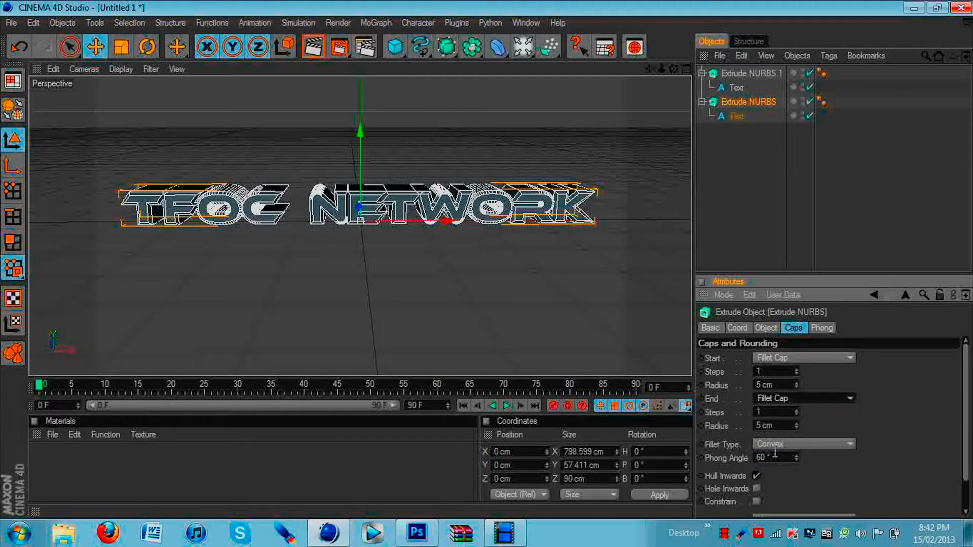
Set both the start and end caps of the duplicated 40 cm extrusion to Fillet Cap.
click(754, 73)
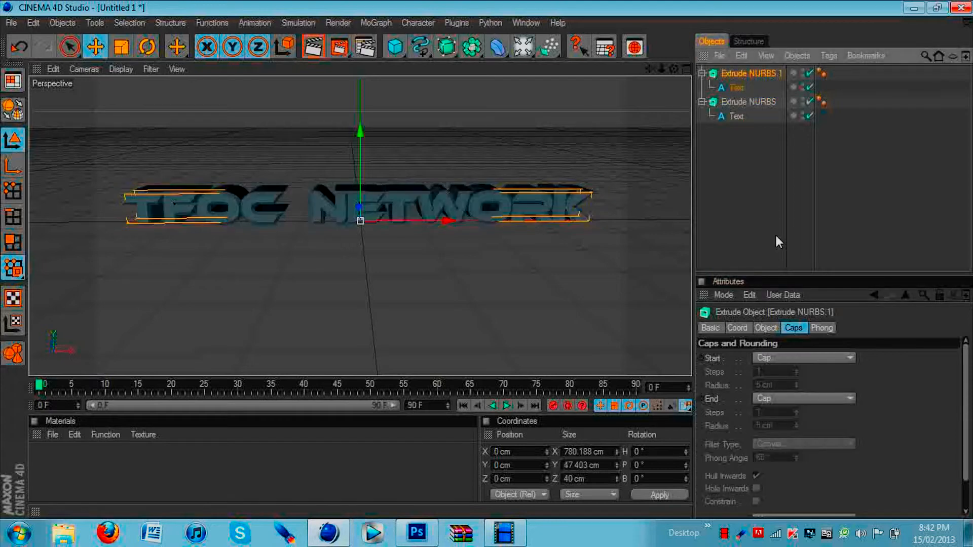
click(772, 357)
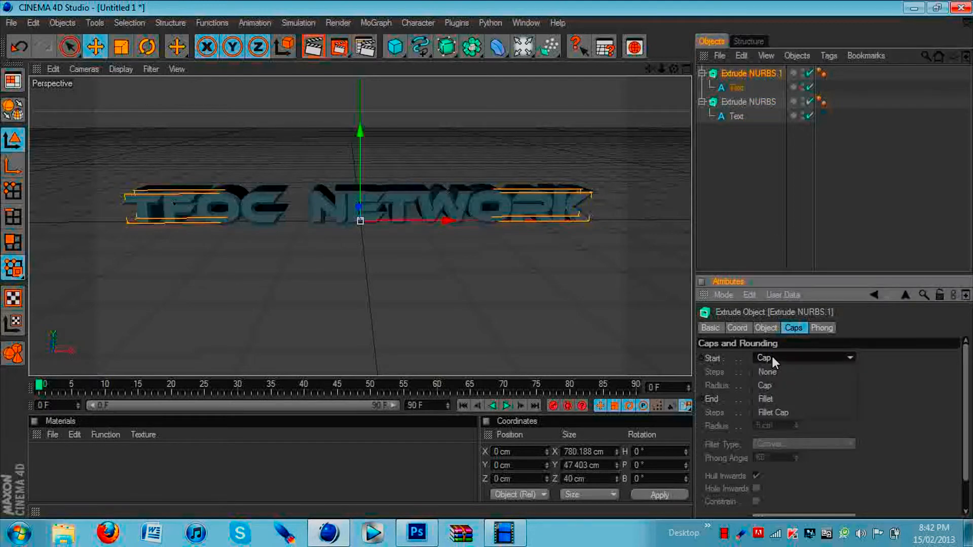
click(777, 413)
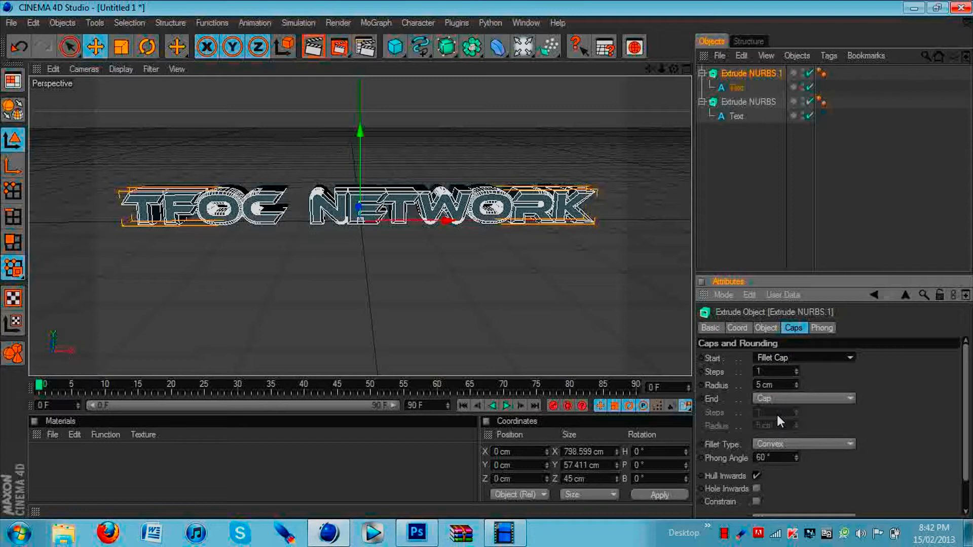
click(773, 401)
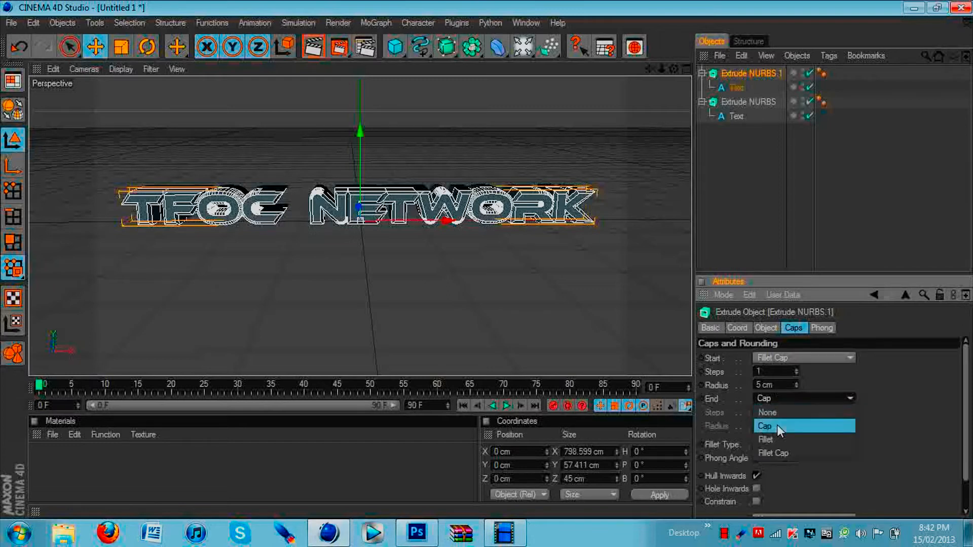
click(778, 451)
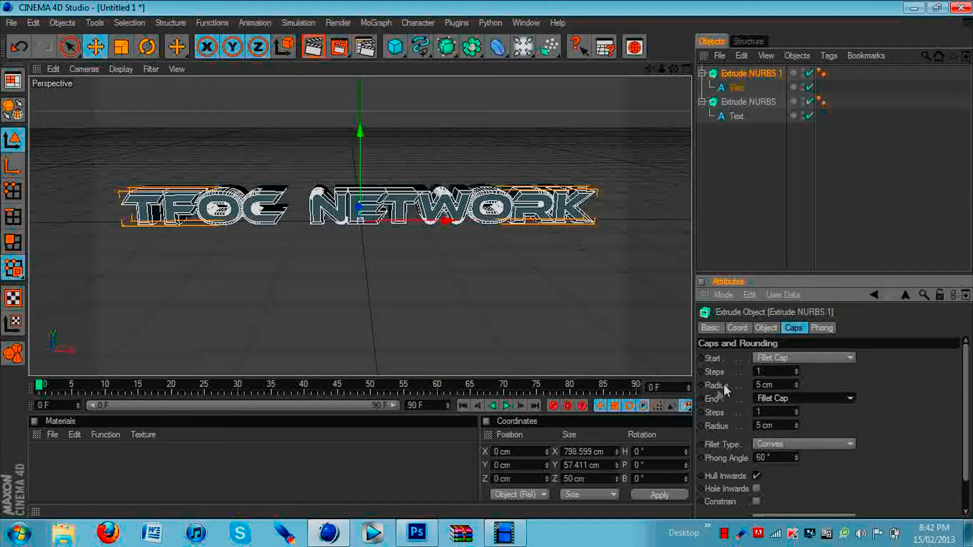
Set the duplicated extrusion's start and end fillet radius to 10 cm each.
click(761, 385)
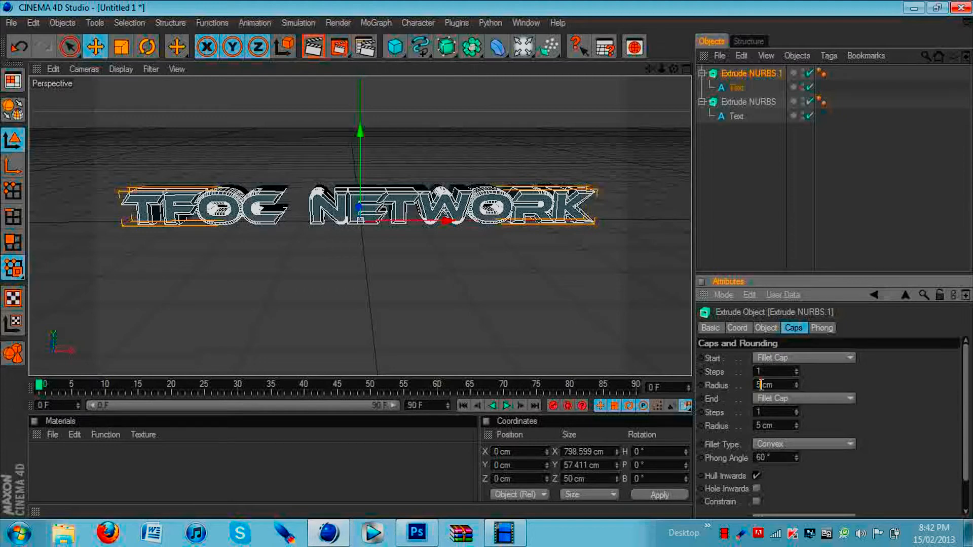
key(BackSpace)
text(10)
key(Return)
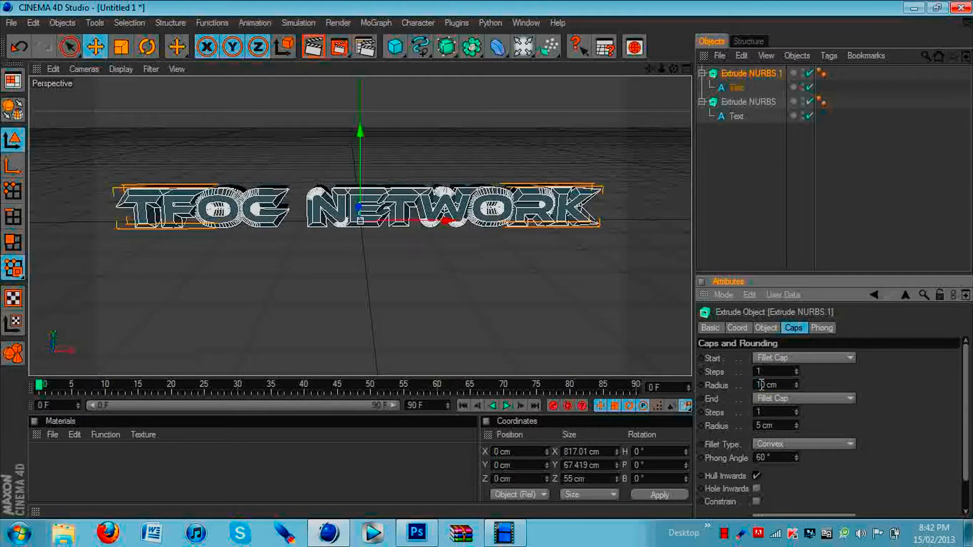
double_click(760, 425)
key(BackSpace)
text(10)
key(Return)
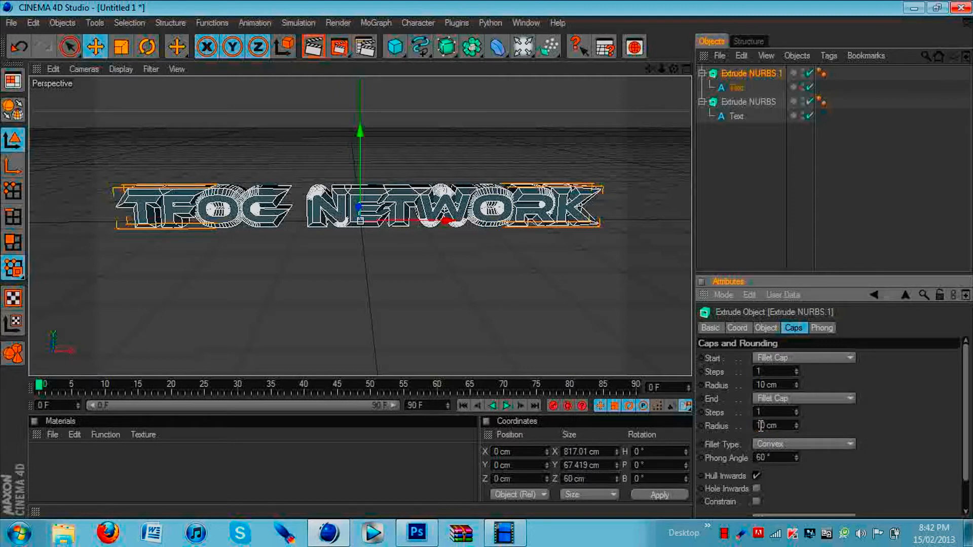
Move the duplicated extrusion back along Z to about 20.4 cm so the original text stands out in front.
mouse_move(672, 68)
mouse_down()
mouse_move(672, 55)
mouse_move(672, 69)
mouse_up()
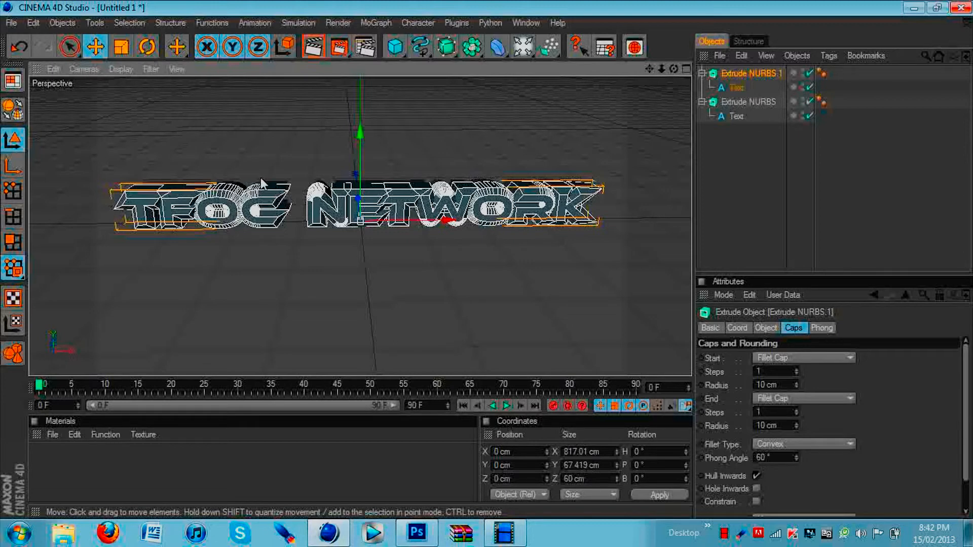
middle_click(320, 168)
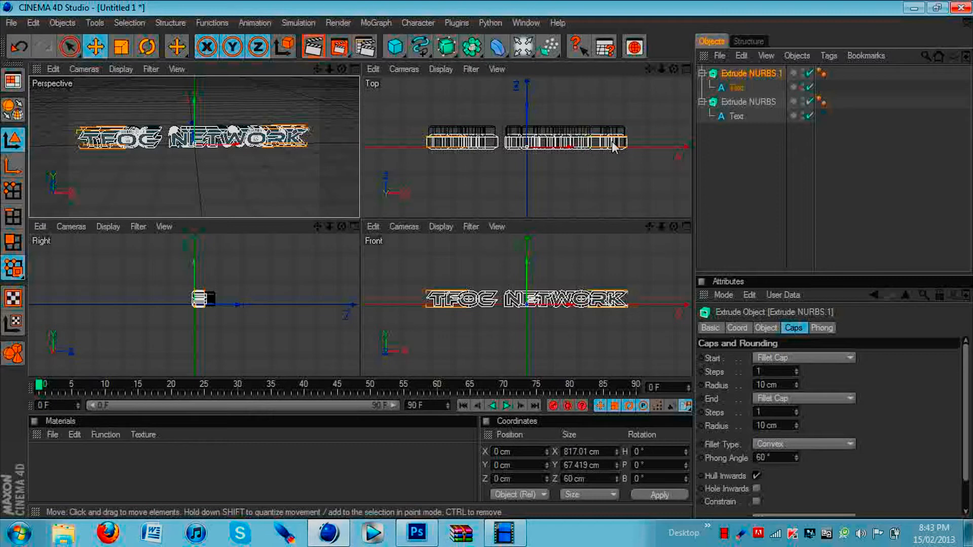
drag(527, 136, 527, 131)
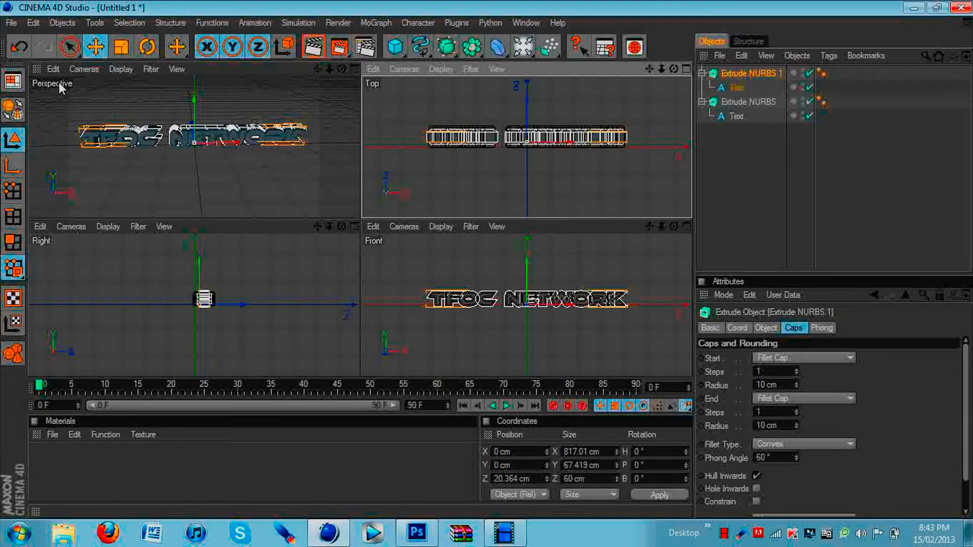
click(354, 68)
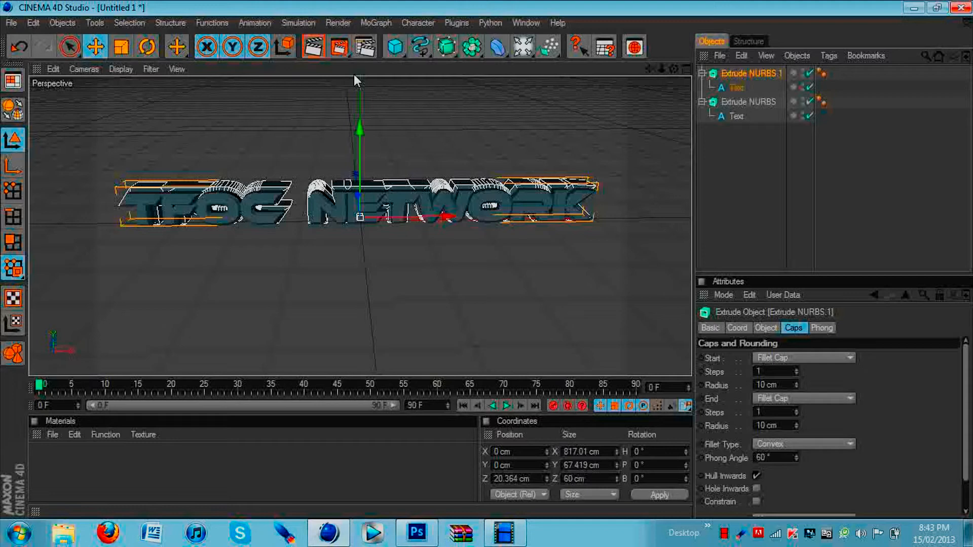
Render a preview of the layered text in the perspective view, then deselect the objects.
drag(673, 68, 675, 94)
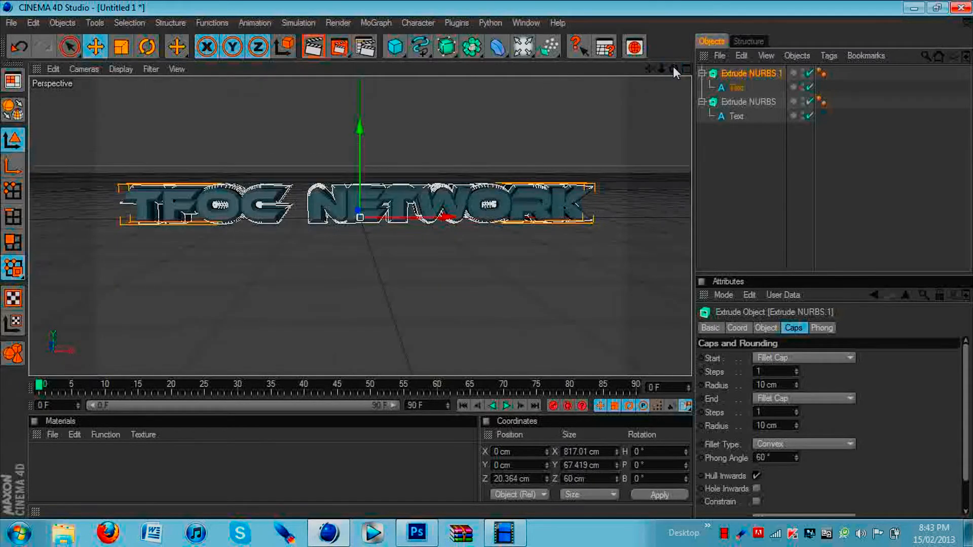
click(313, 47)
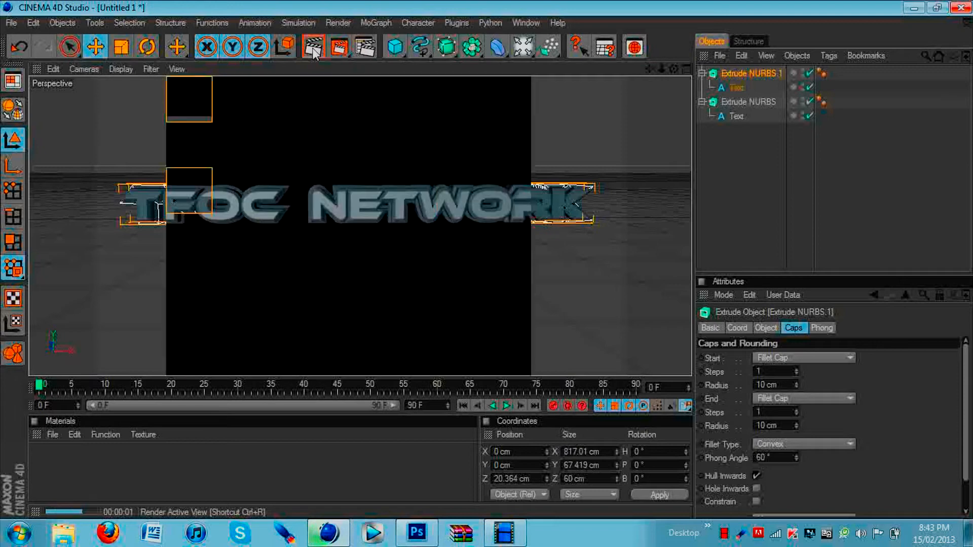
click(293, 109)
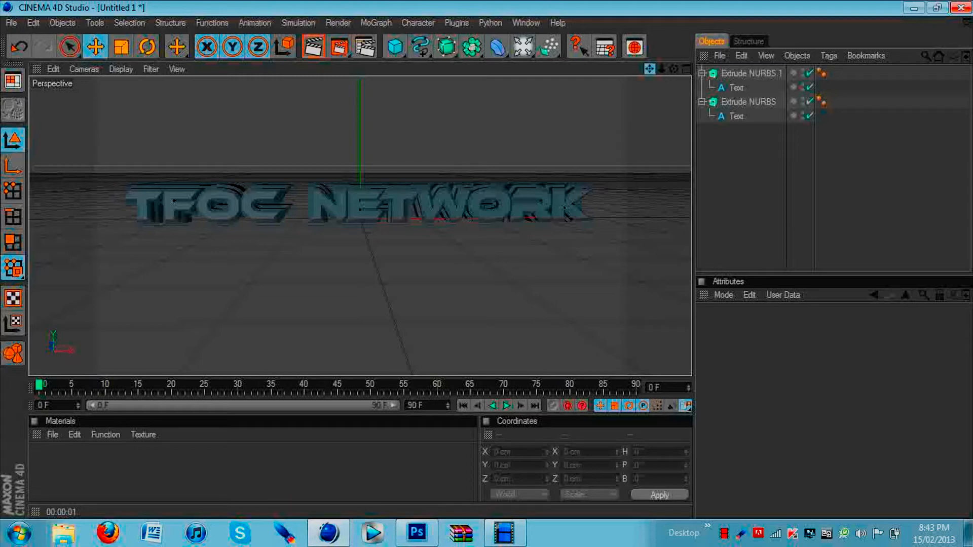
Create a new material and set its colour to bright cyan with RGB values 0, 212, 255.
mouse_move(650, 68)
mouse_down()
mouse_move(475, 116)
mouse_move(558, 52)
mouse_move(638, 55)
mouse_move(657, 92)
mouse_move(656, 84)
mouse_up()
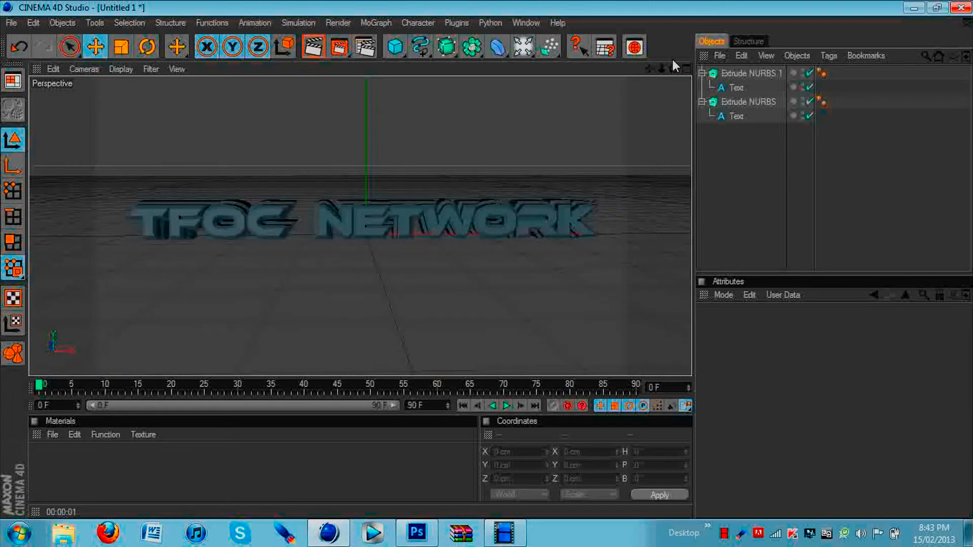
mouse_move(674, 69)
mouse_down()
mouse_move(672, 56)
mouse_move(673, 77)
mouse_move(705, 61)
mouse_move(660, 114)
mouse_move(643, 102)
mouse_move(659, 113)
mouse_move(674, 69)
mouse_up()
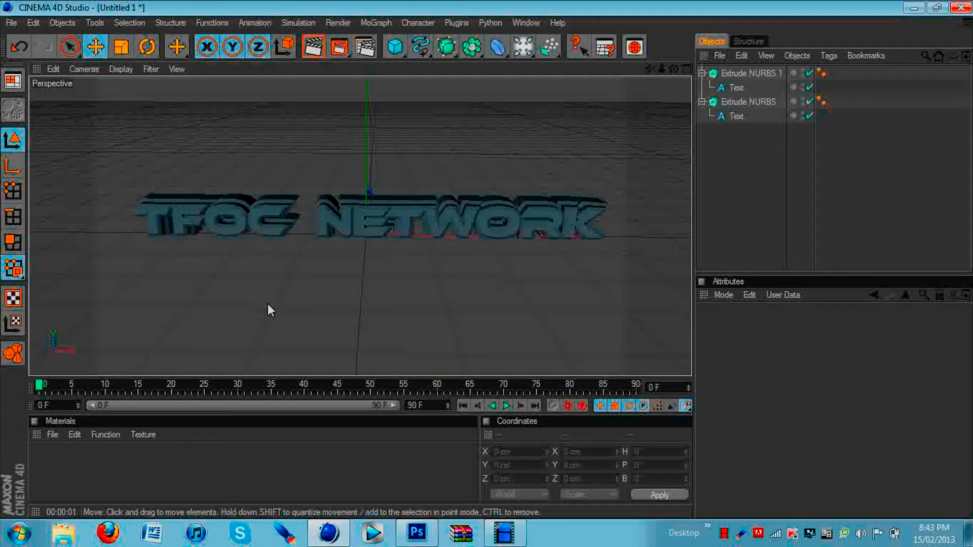
double_click(63, 464)
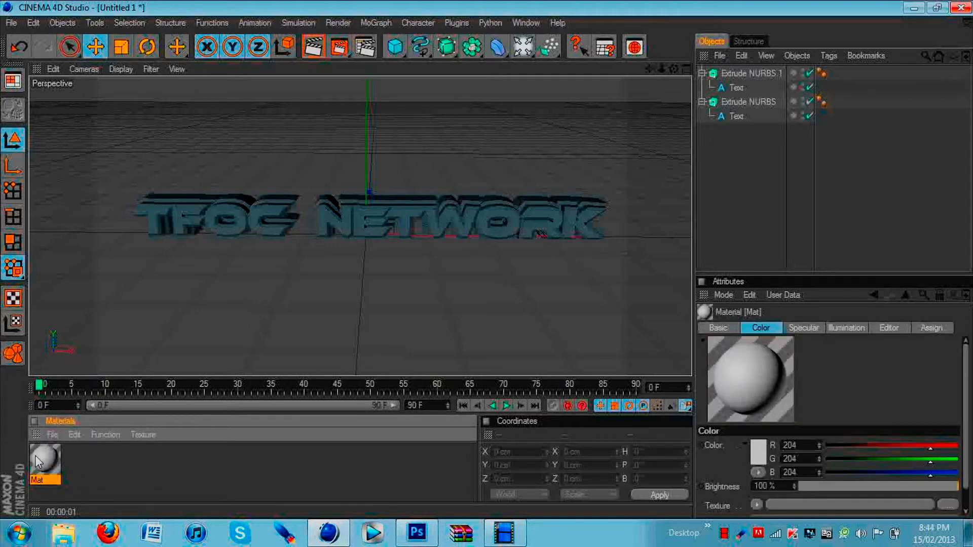
double_click(44, 456)
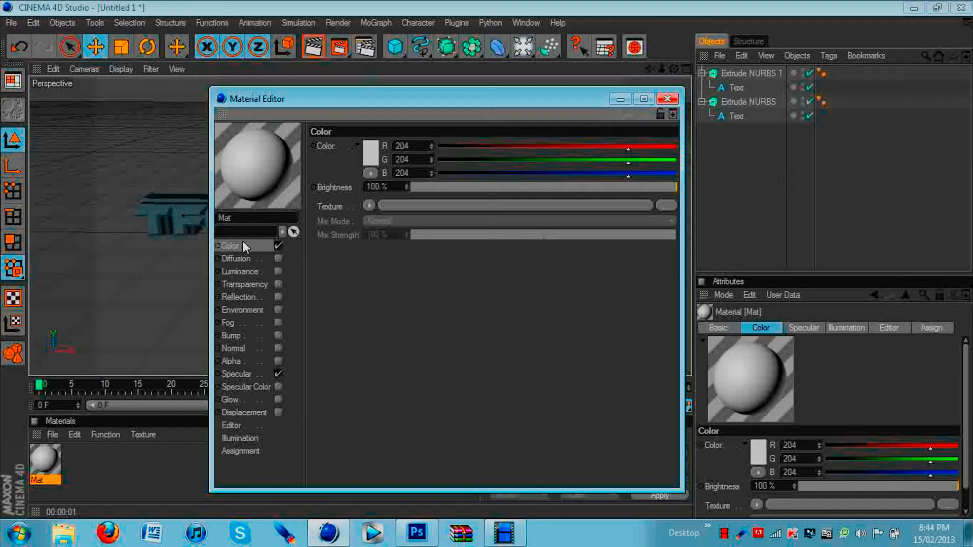
click(370, 155)
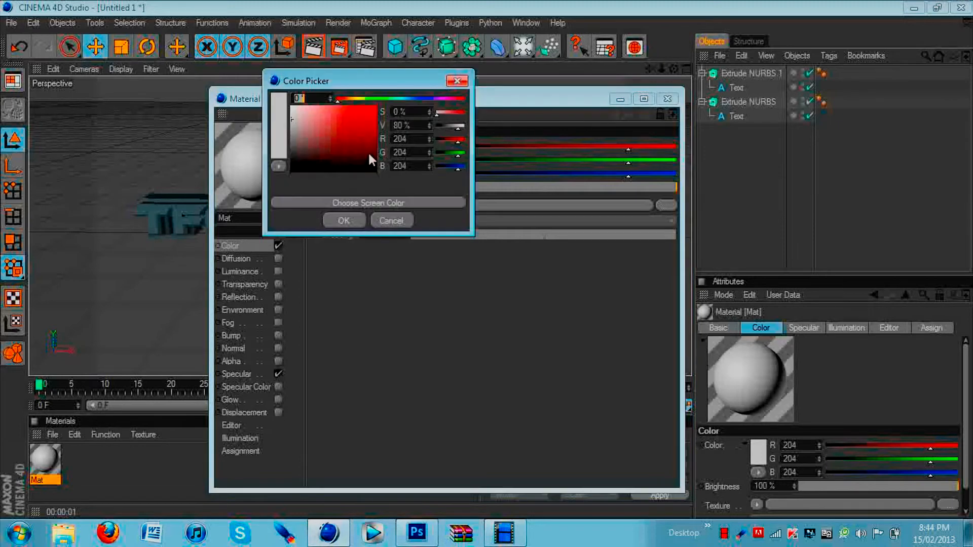
click(403, 98)
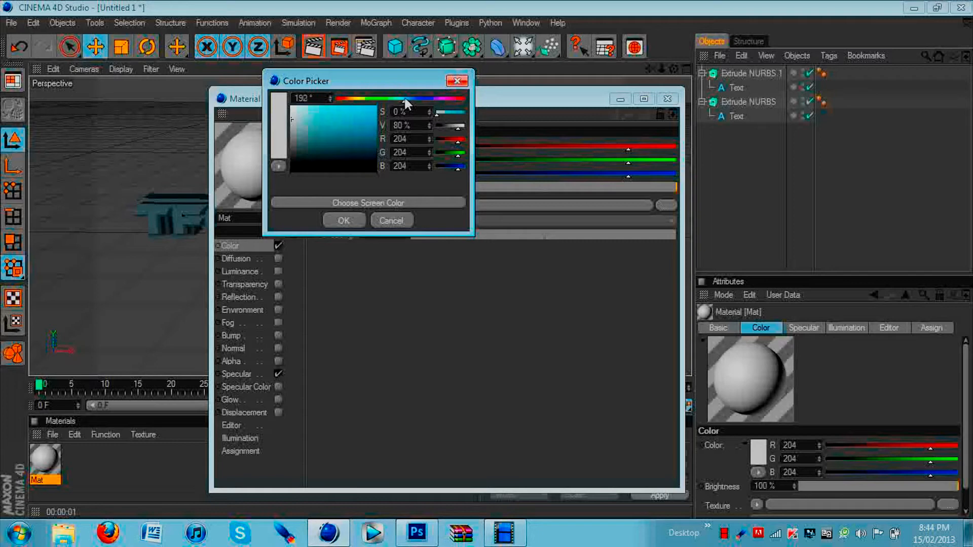
drag(340, 144, 377, 104)
click(342, 220)
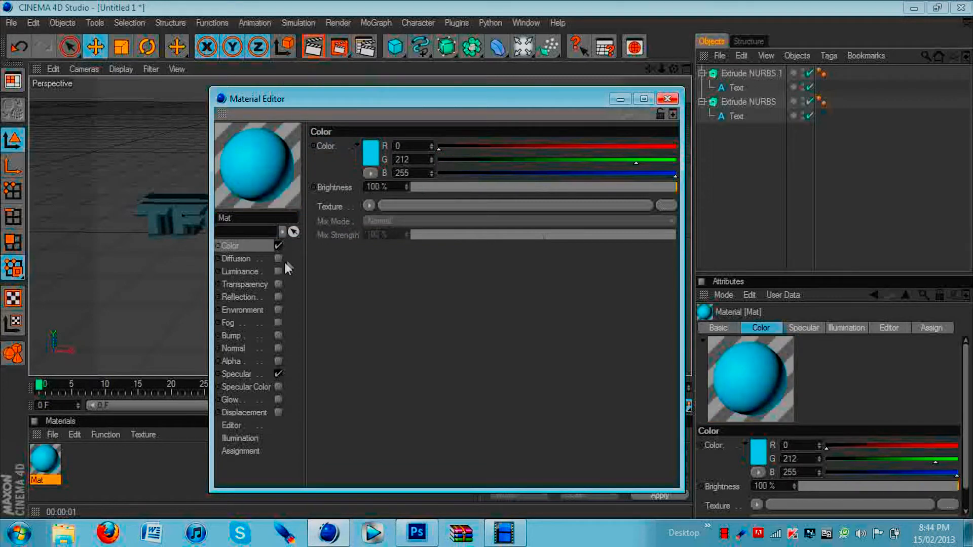
Enable Reflection on the cyan material and set its brightness to 40%.
click(244, 298)
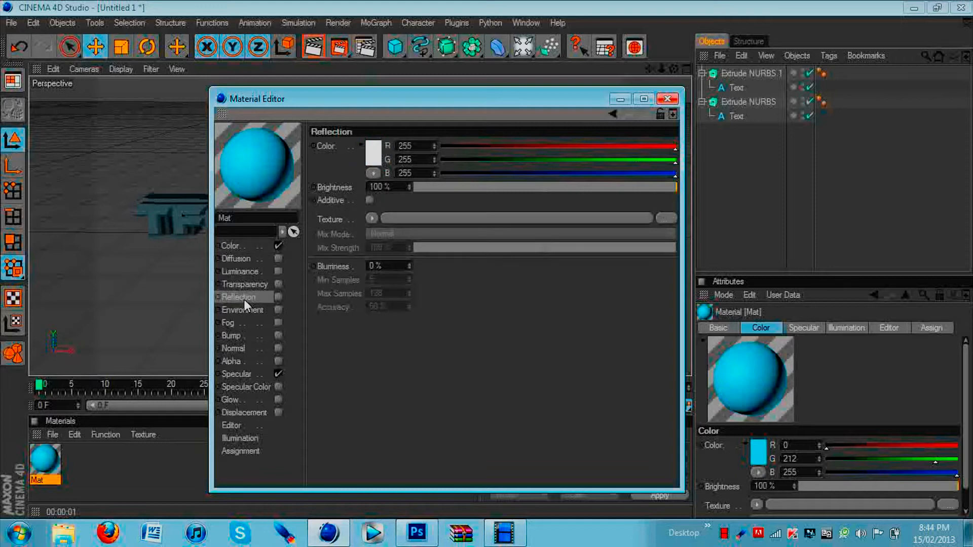
click(278, 298)
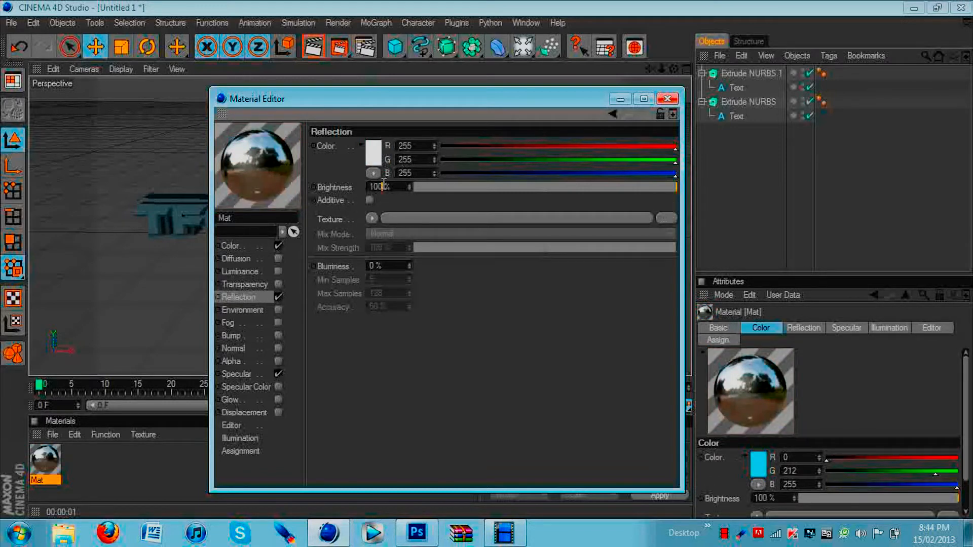
key(BackSpace)
key(BackSpace)
key(BackSpace)
text(40)
key(Return)
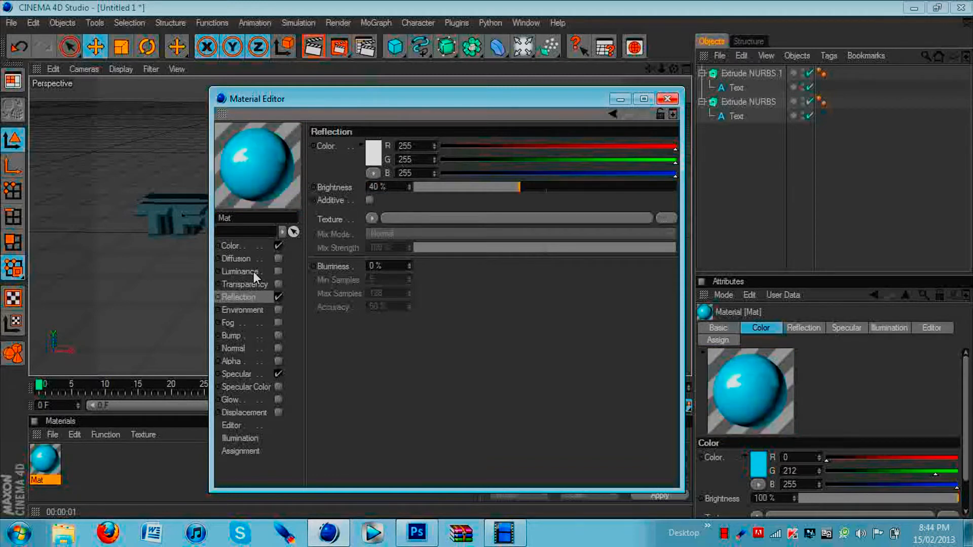
Enable Luminance on the cyan material and set its brightness to 10%.
click(240, 271)
click(277, 272)
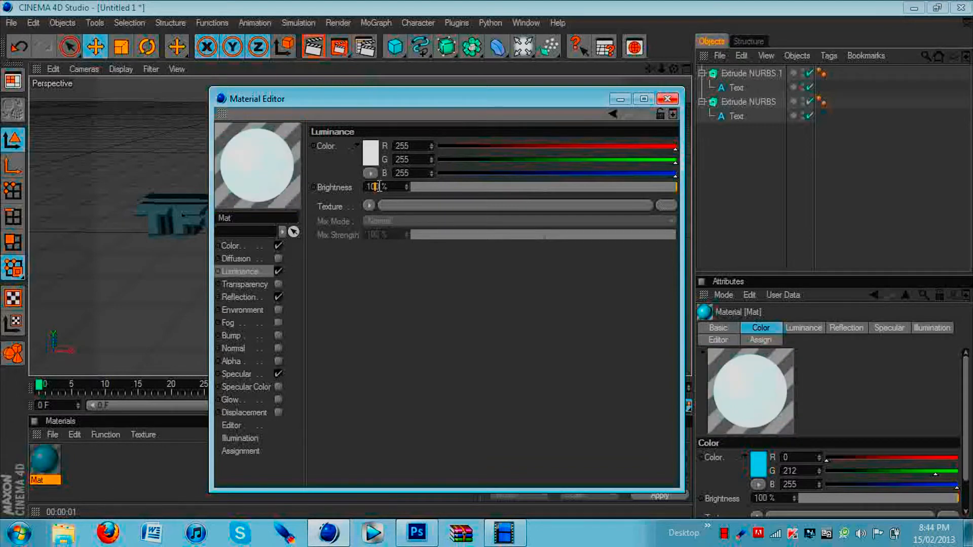
key(BackSpace)
key(Return)
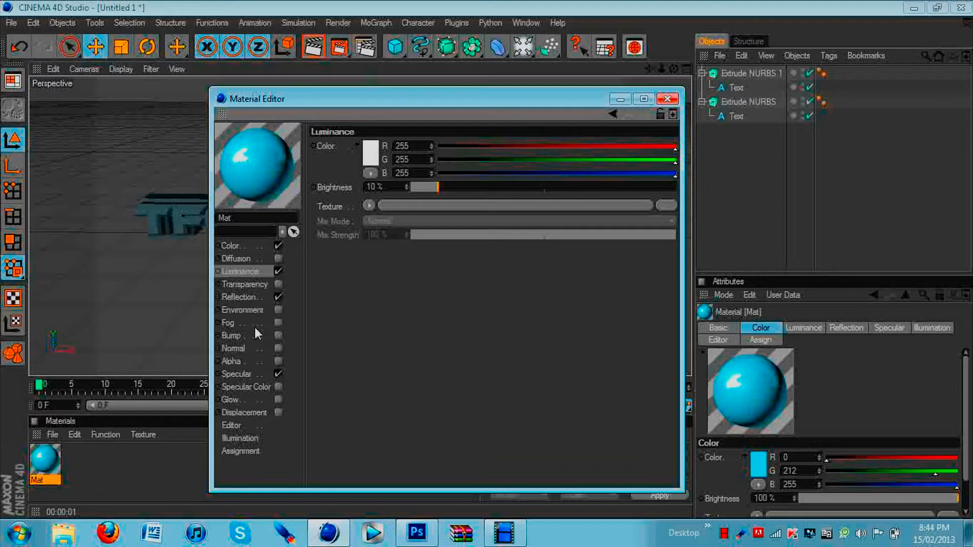
Try Glow on the cyan material, switch it back off and apply the material to the front text extrusion.
click(279, 400)
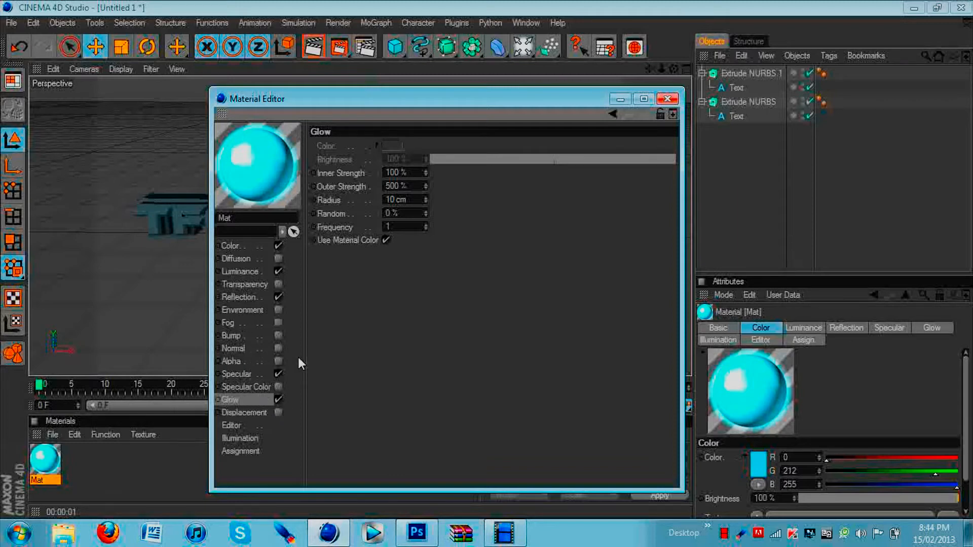
click(278, 400)
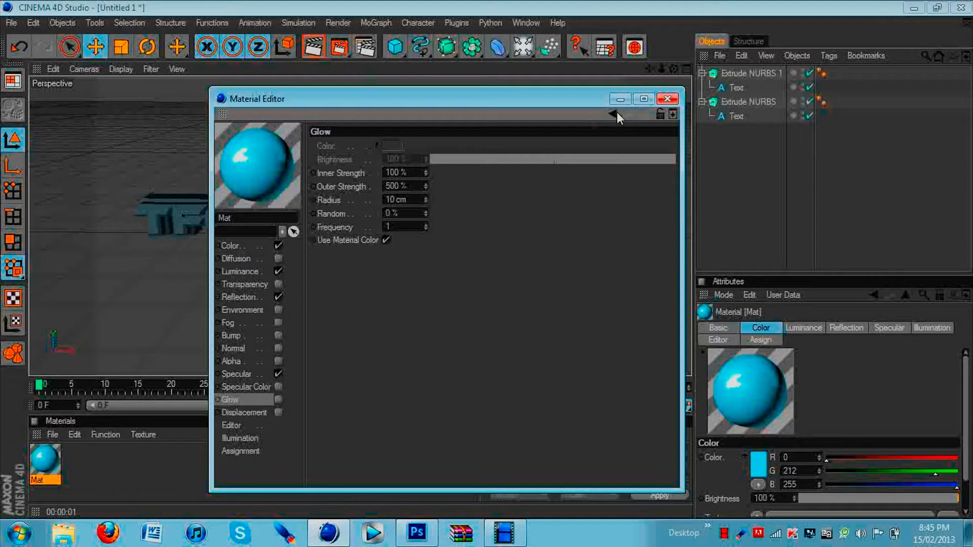
click(667, 99)
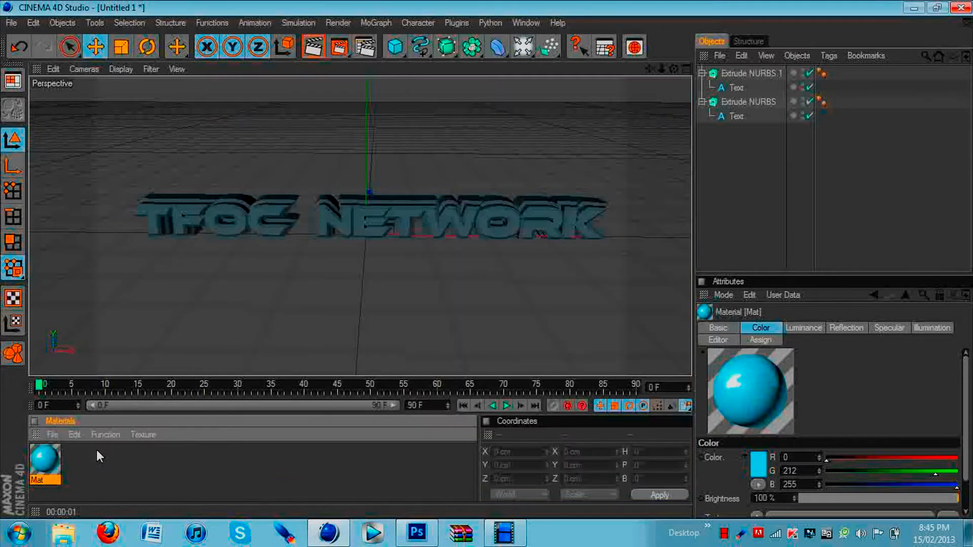
drag(43, 459, 257, 225)
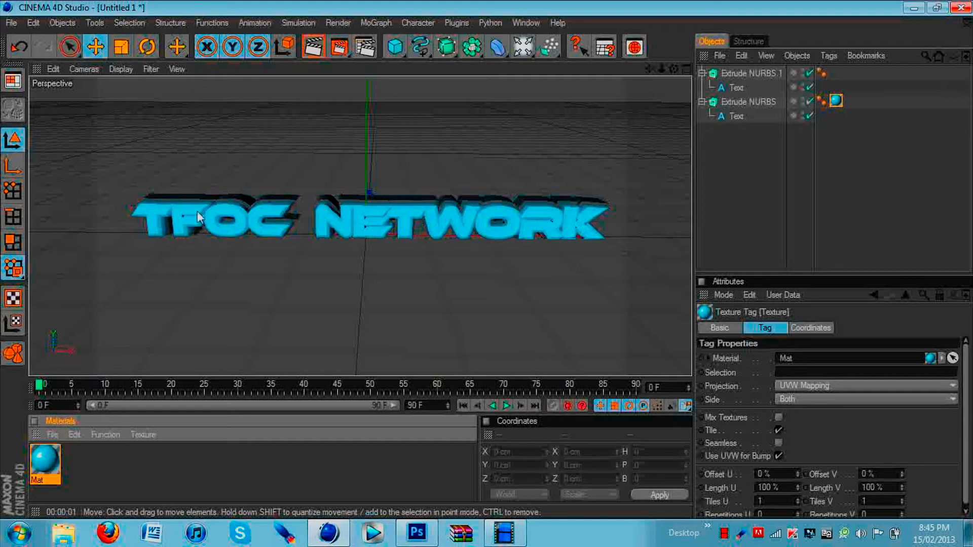
Create a Nukei shader material and set its Diffuse A illumination to 80%.
click(53, 435)
mouse_move(147, 282)
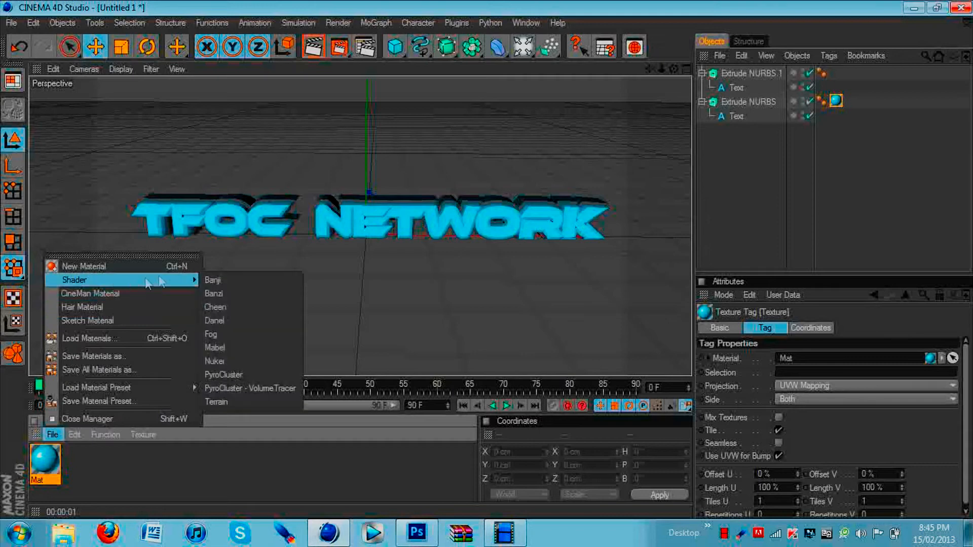
click(231, 361)
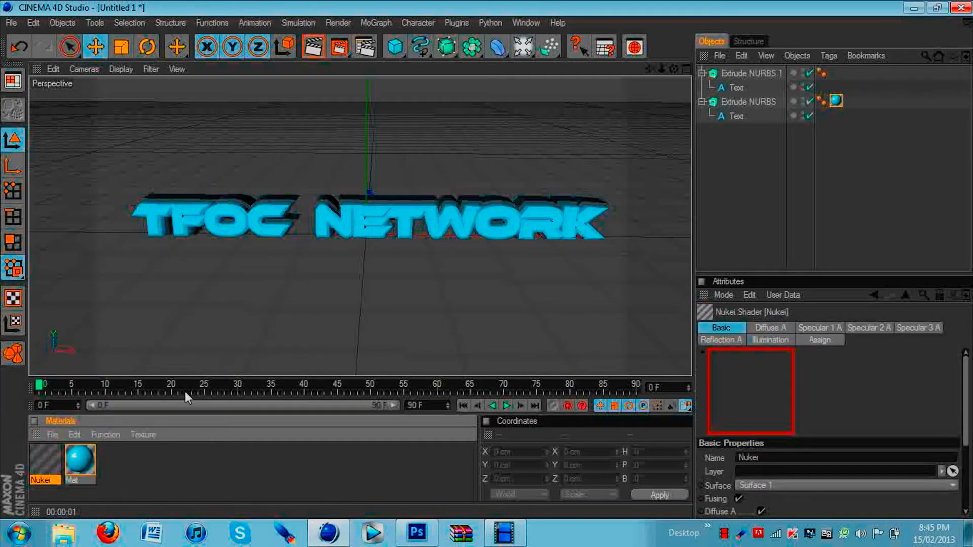
double_click(45, 459)
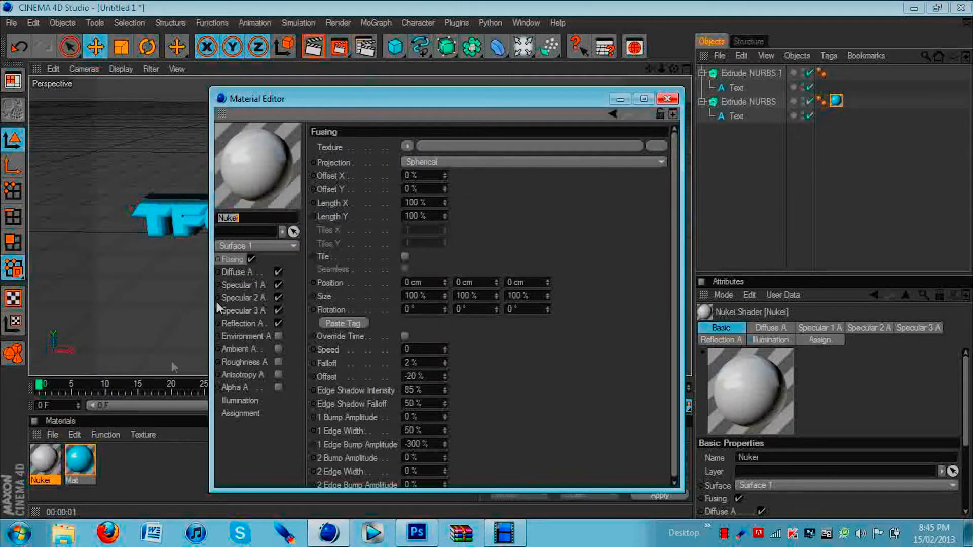
click(236, 272)
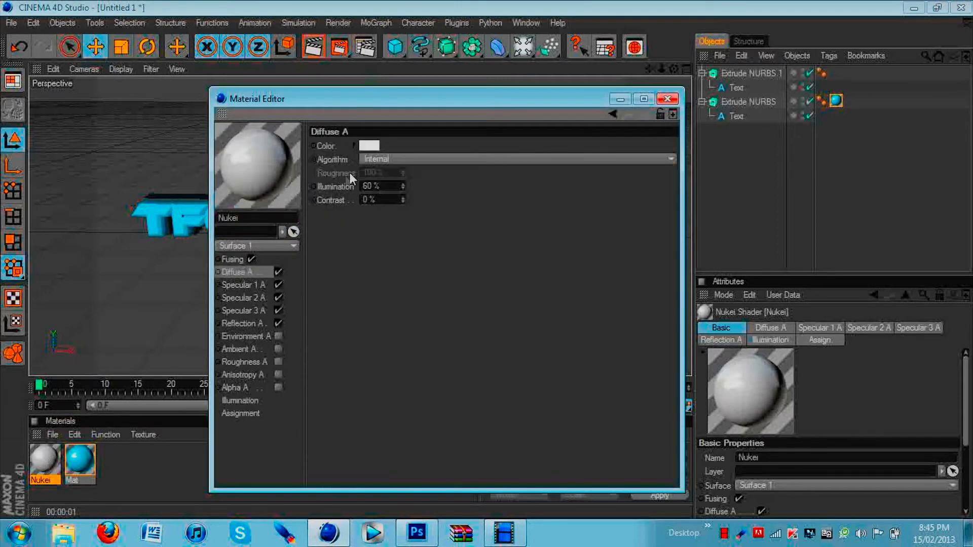
key(BackSpace)
key(BackSpace)
text(80)
key(Return)
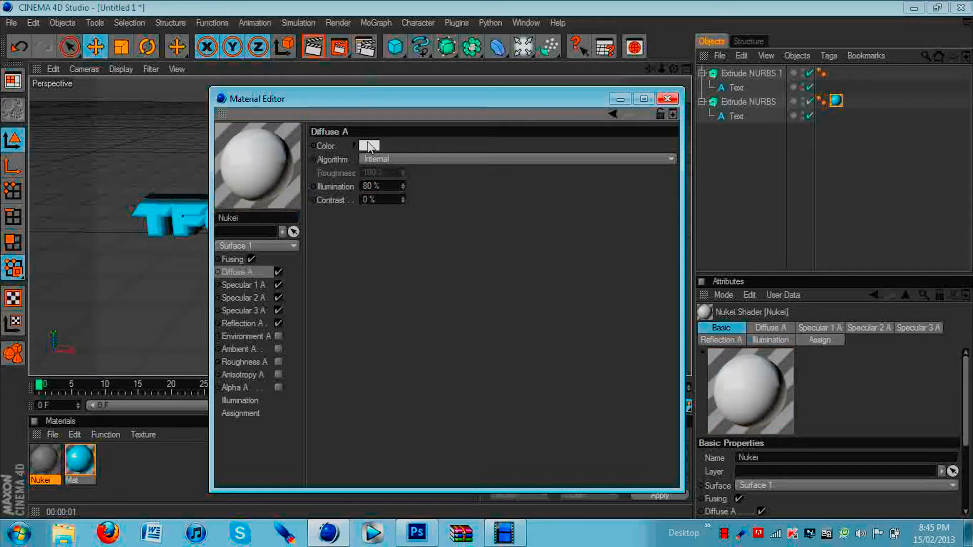
Set the Nukei shader's Diffuse A colour to black and apply the shader to the rear text extrusion.
click(368, 145)
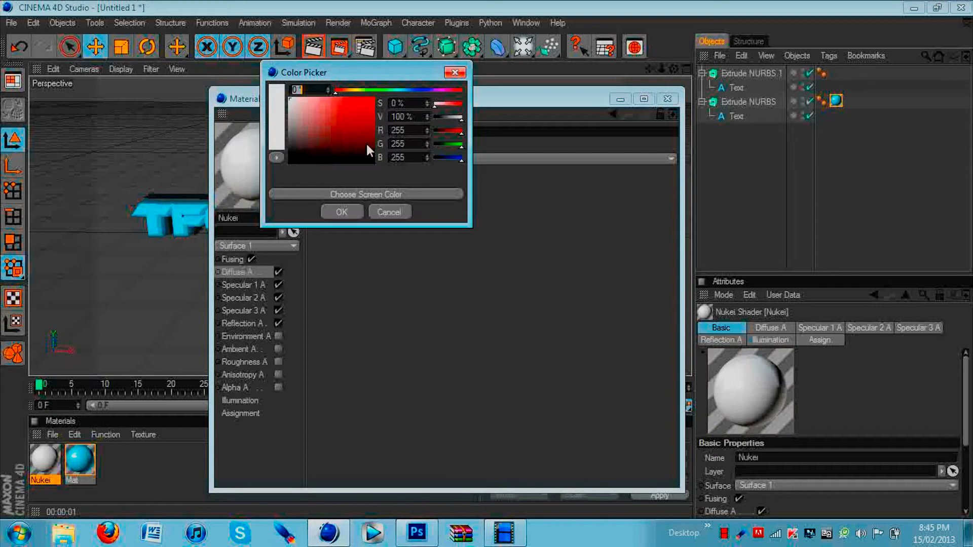
drag(353, 142, 305, 165)
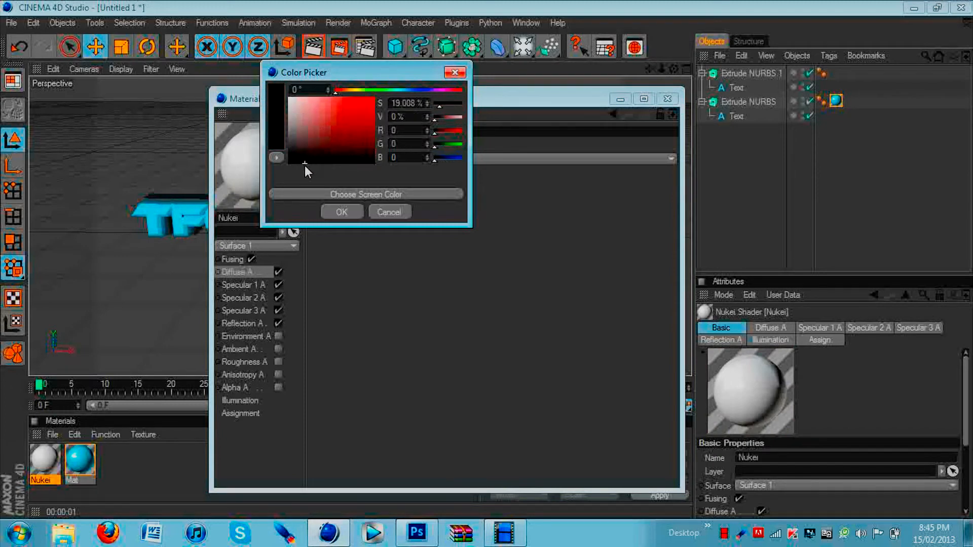
click(331, 208)
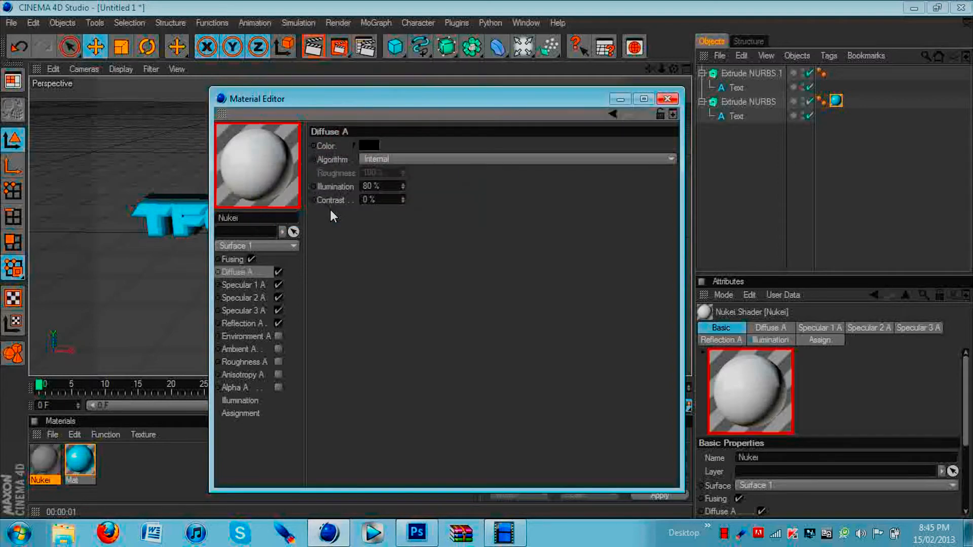
click(666, 99)
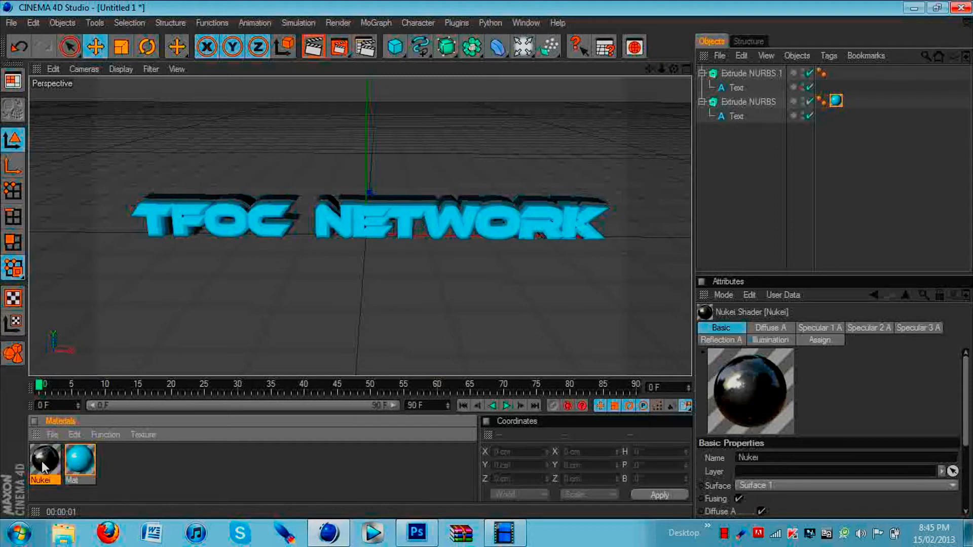
mouse_move(41, 461)
mouse_down()
mouse_move(126, 321)
mouse_move(202, 238)
mouse_move(268, 199)
mouse_up()
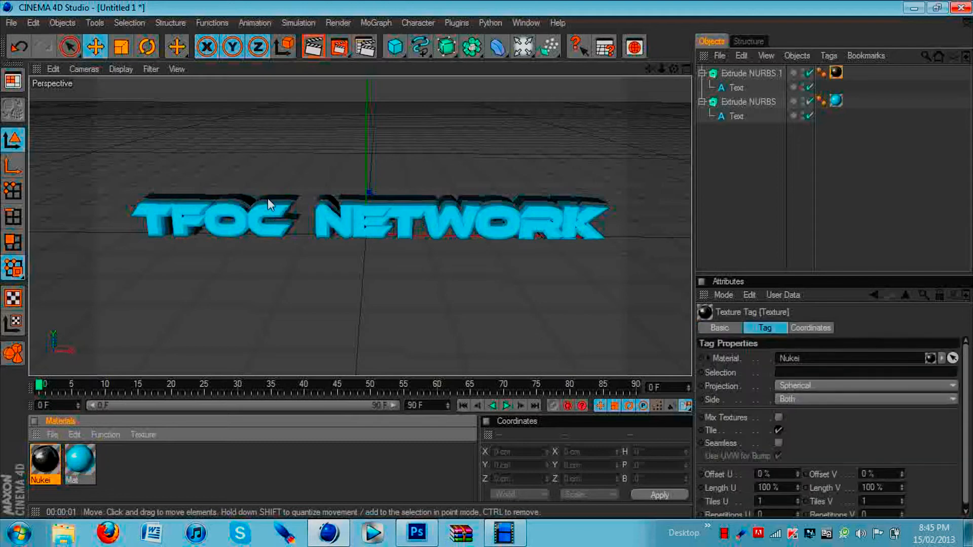
Add a Sky object to the scene and render a preview of the perspective view, then deselect the sky.
mouse_move(673, 69)
mouse_down()
mouse_move(674, 84)
mouse_move(674, 65)
mouse_up()
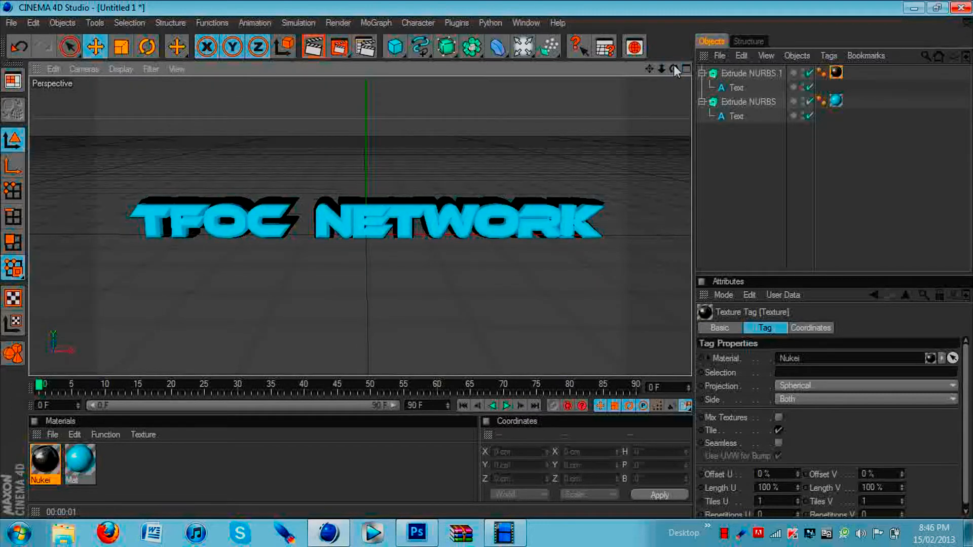
click(520, 48)
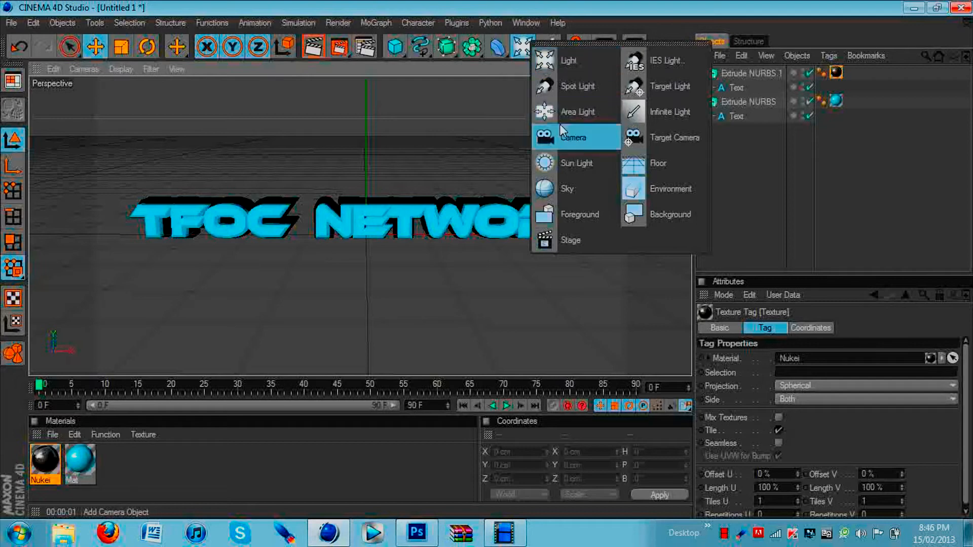
click(565, 185)
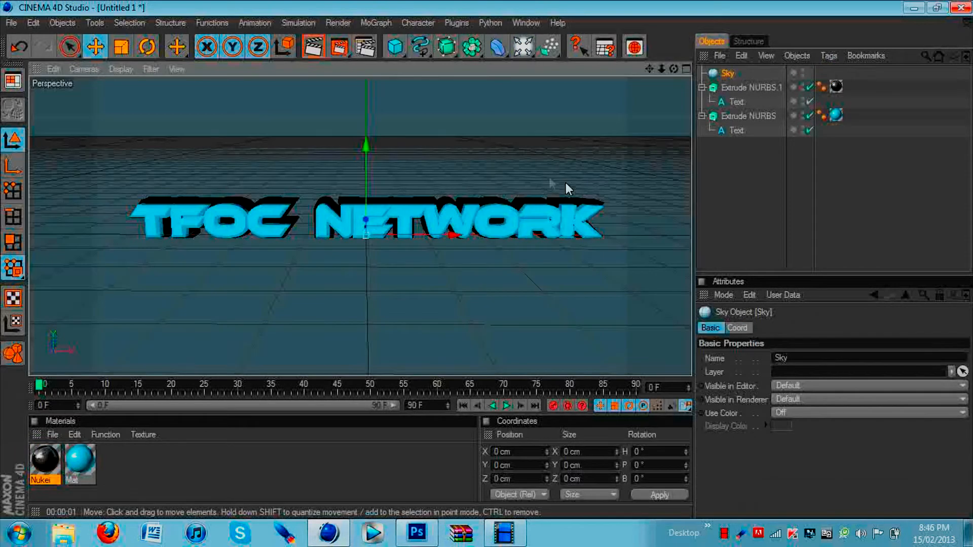
click(314, 47)
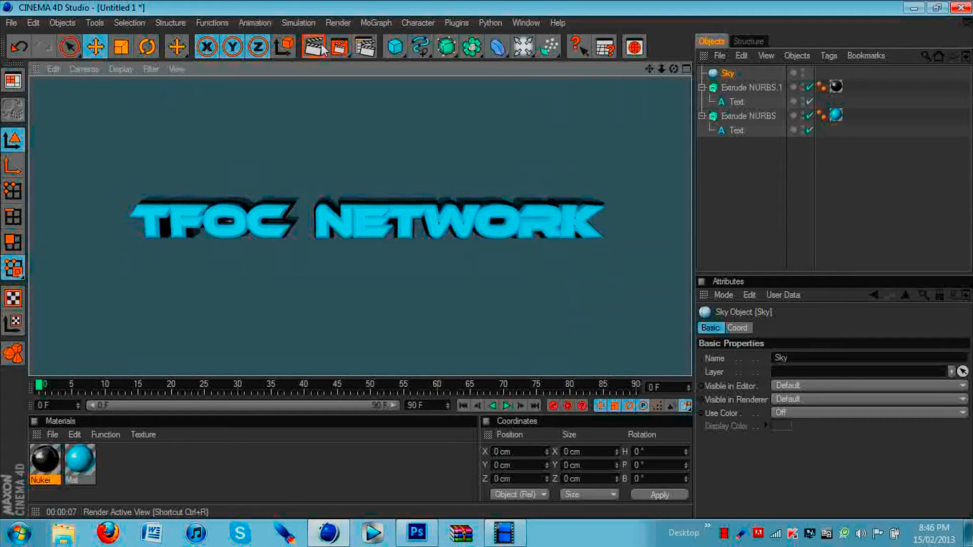
click(312, 126)
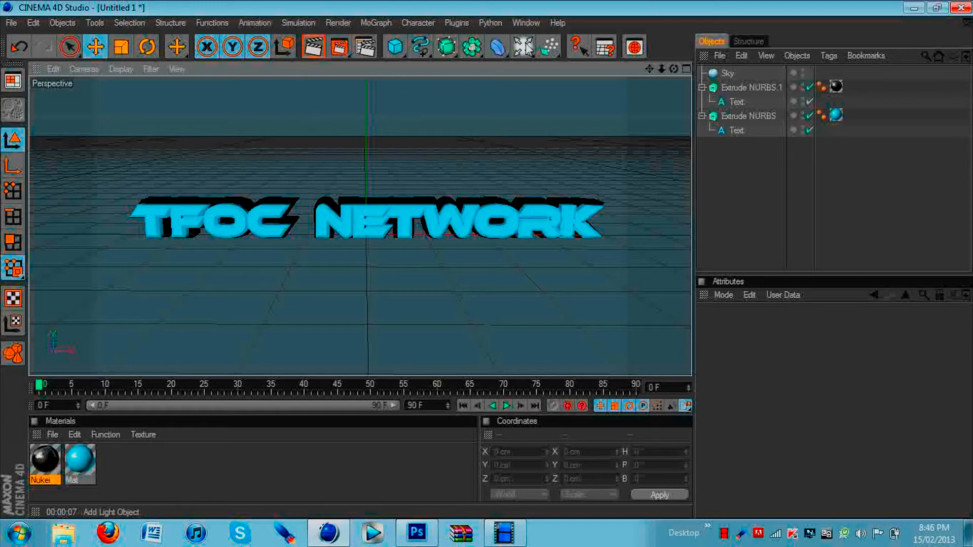
Add an Omni light raised in front of the text at about Y 82.6 cm, Z -267.8 cm, and render a preview.
drag(524, 48, 545, 60)
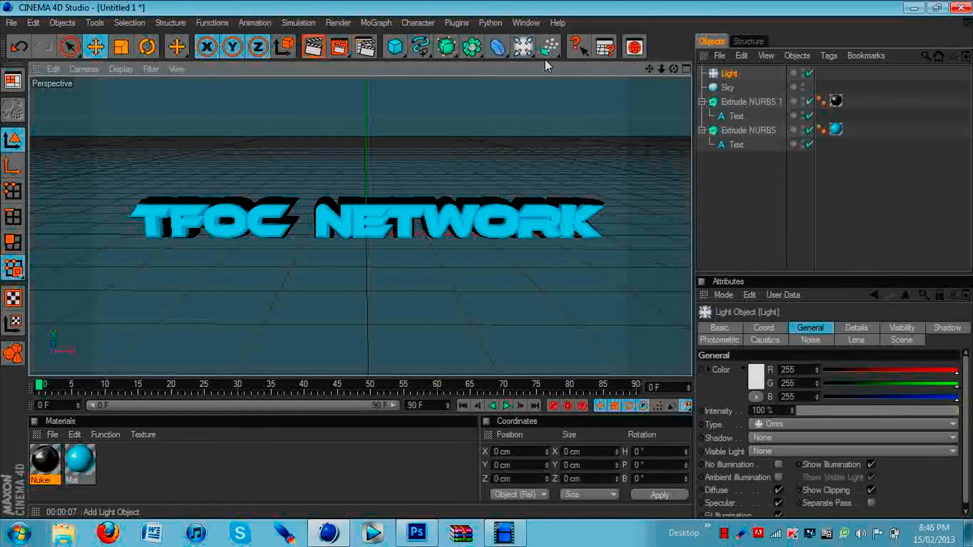
drag(673, 70, 651, 88)
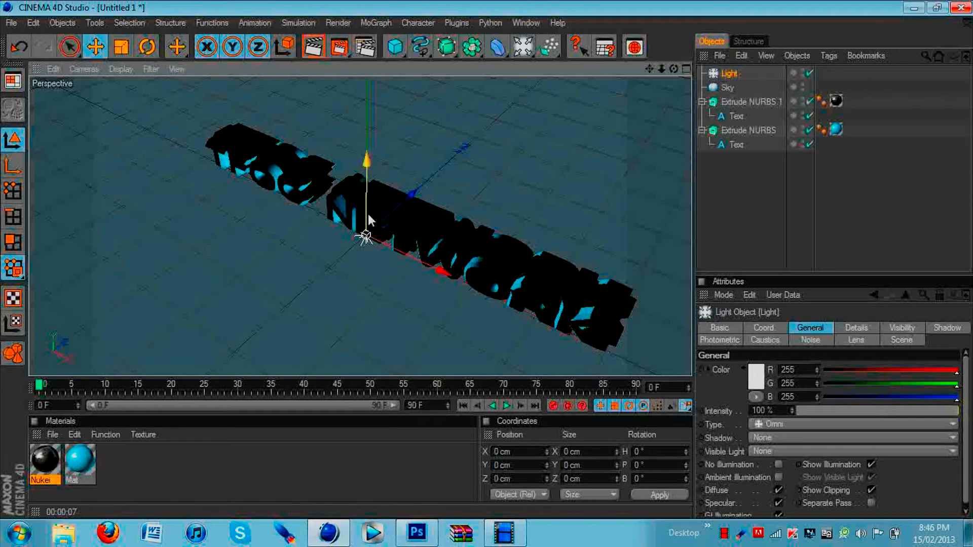
drag(412, 193, 331, 266)
drag(674, 69, 661, 97)
drag(276, 302, 277, 260)
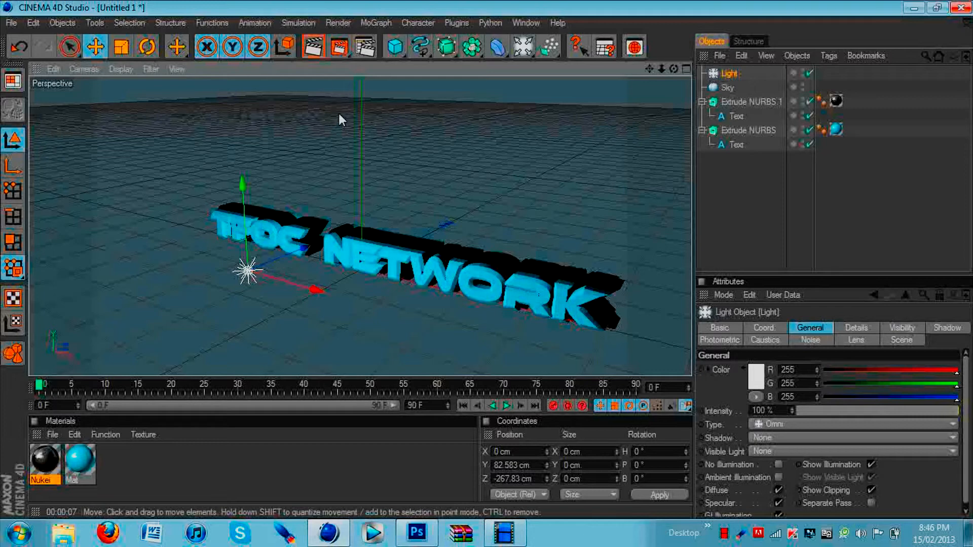
click(313, 48)
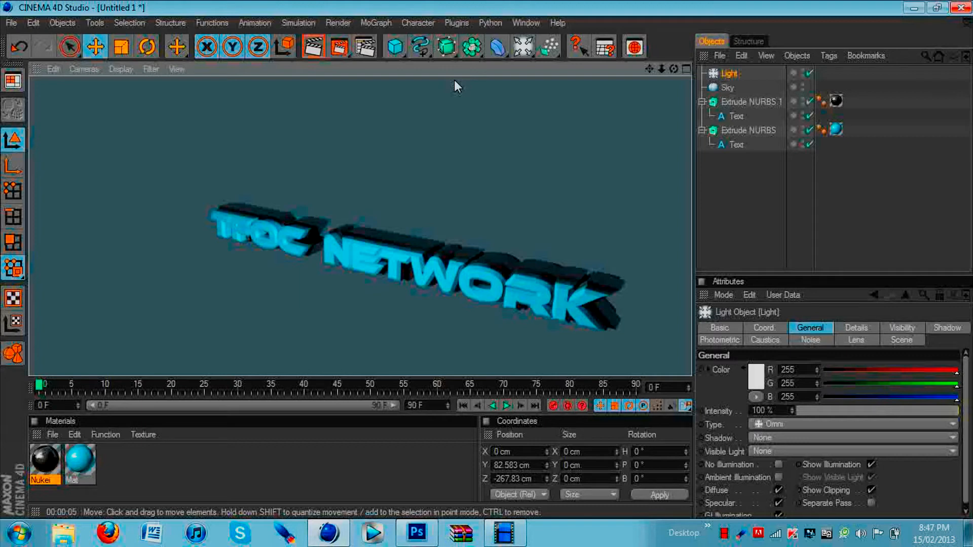
Deselect the light and add the Ambient Occlusion effect to the render settings.
click(388, 129)
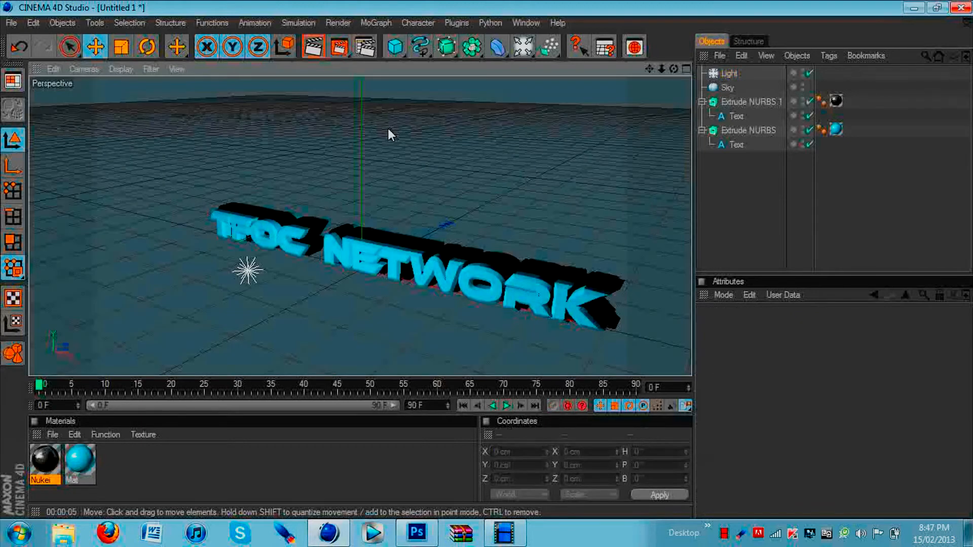
click(335, 22)
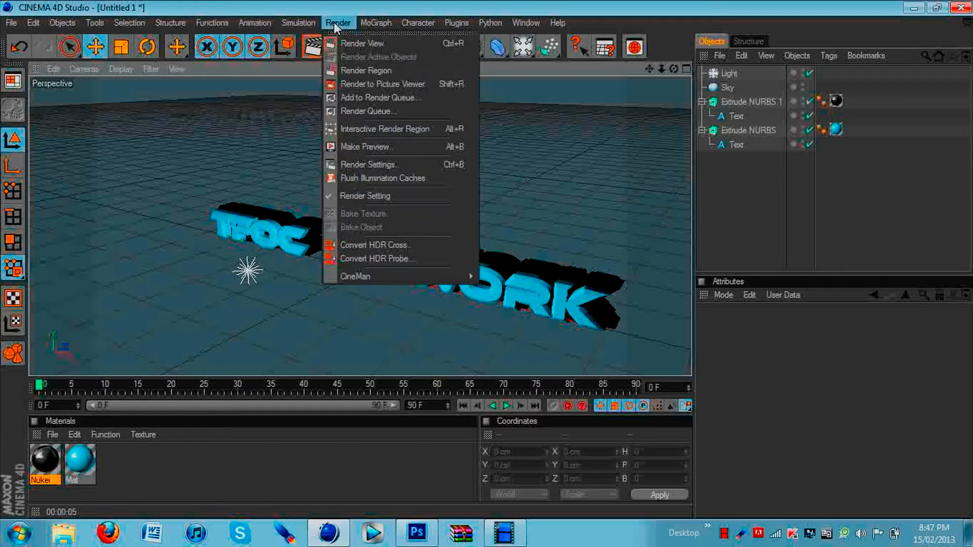
click(372, 163)
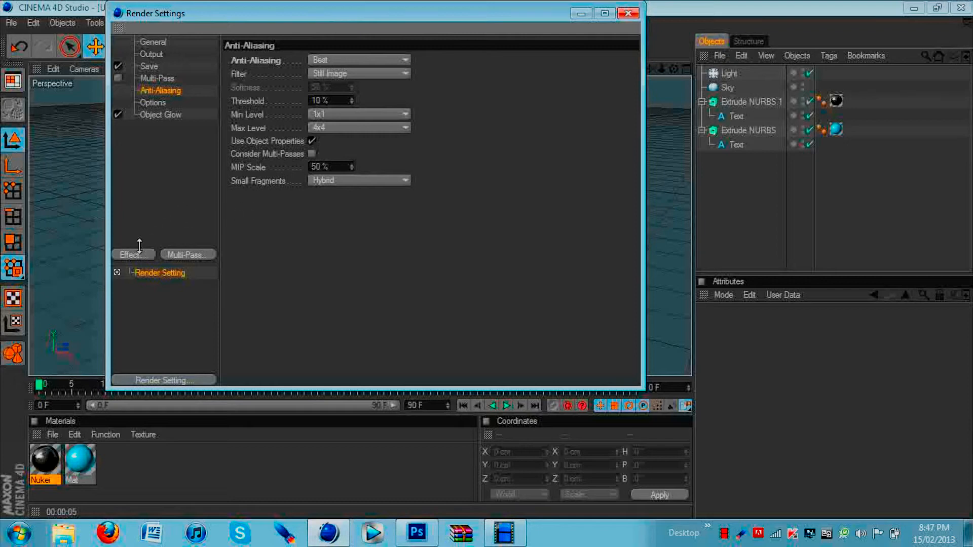
click(135, 253)
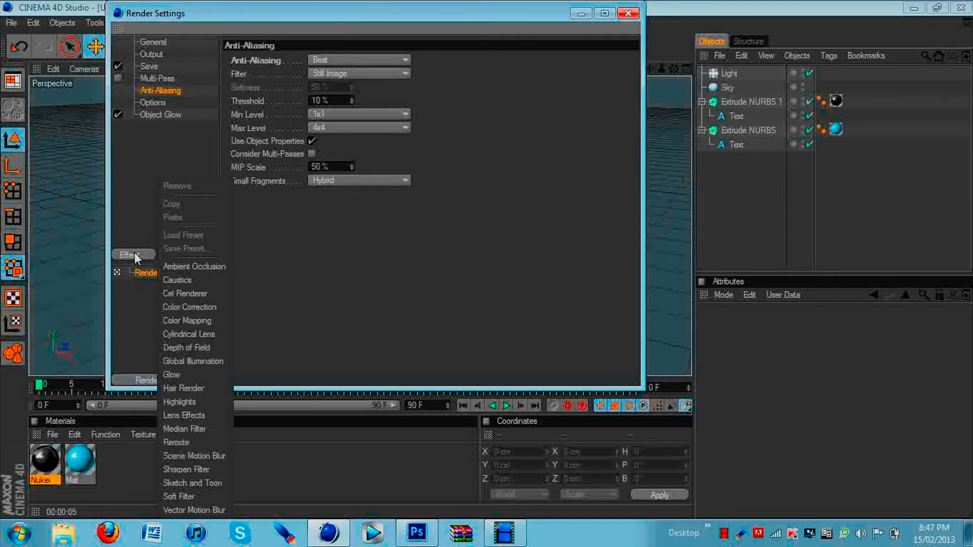
click(190, 267)
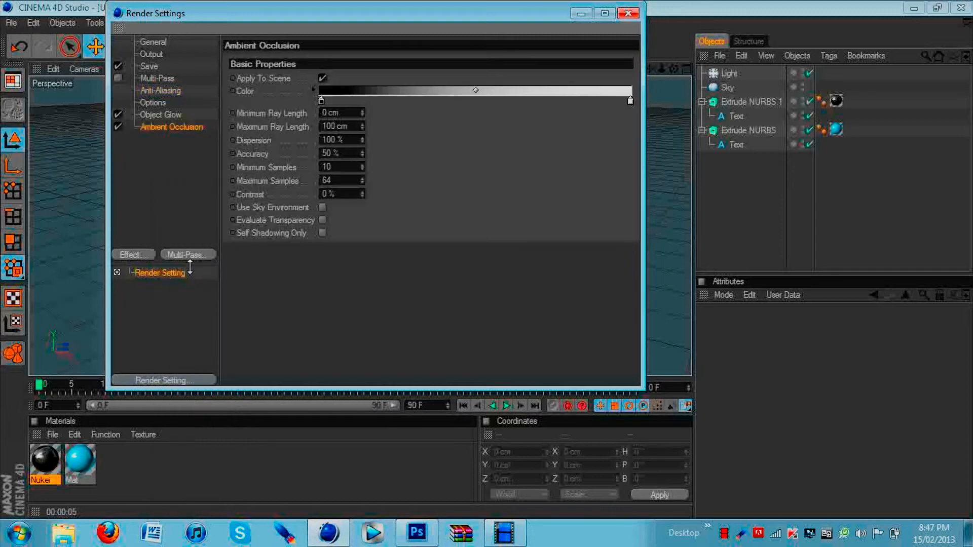
Add the Global Illumination effect with its GI Mode set to IR + QMC (Still Image) and close the render settings.
click(144, 256)
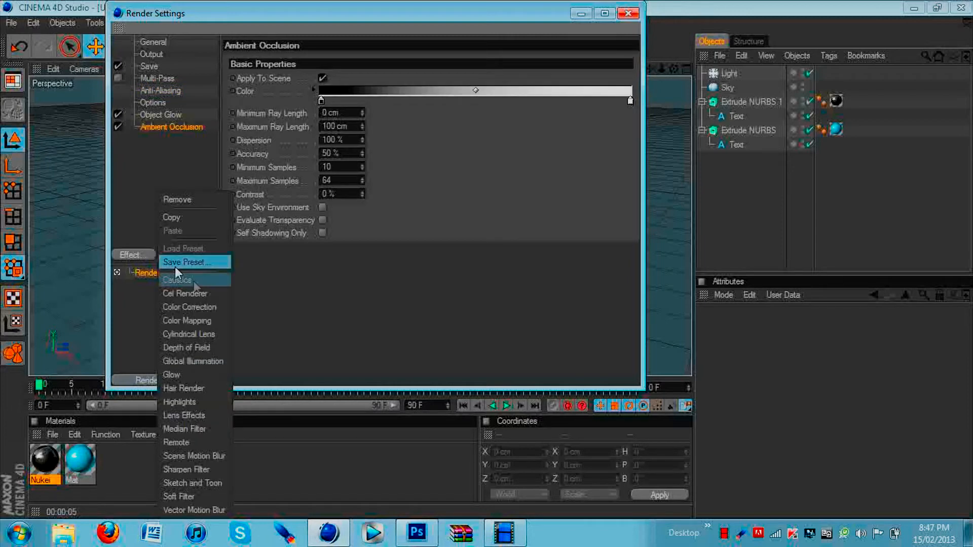
click(191, 360)
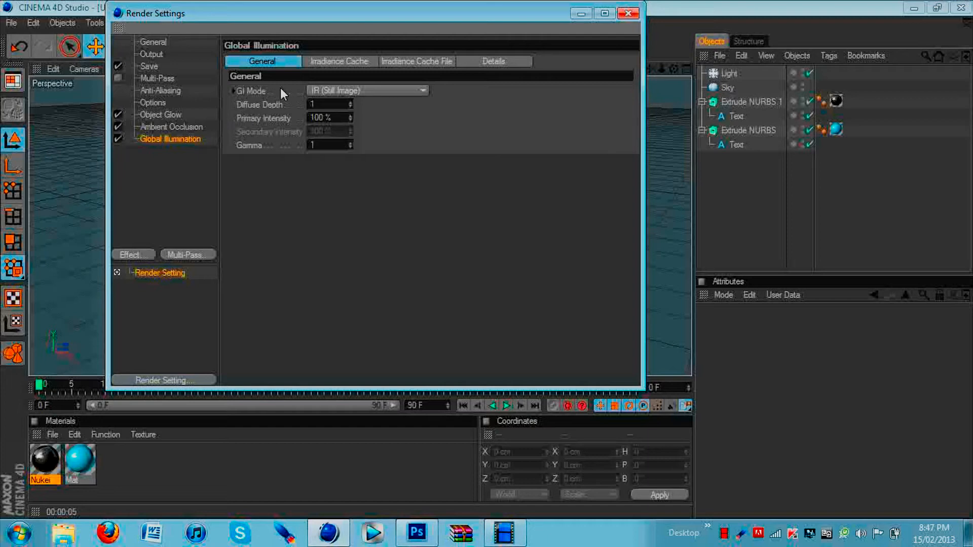
click(342, 90)
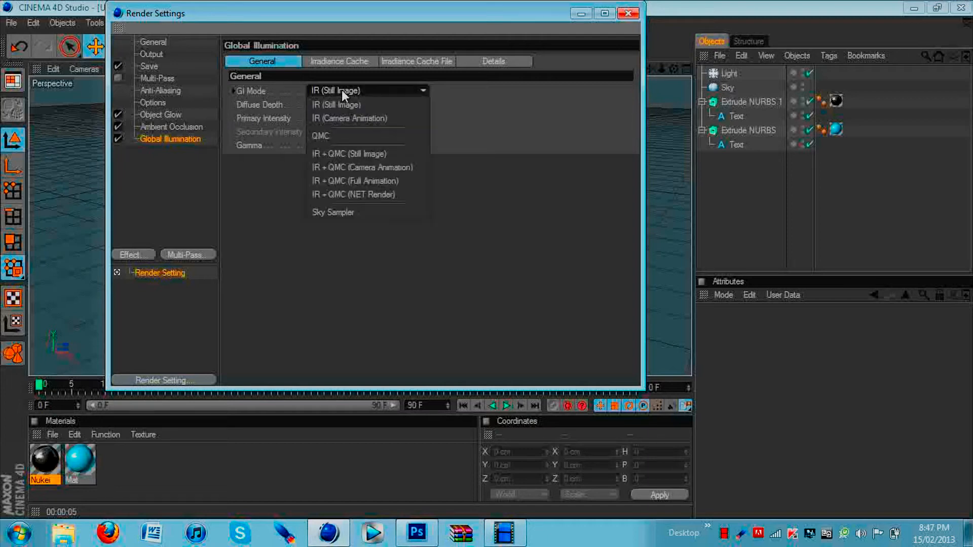
click(371, 154)
click(628, 14)
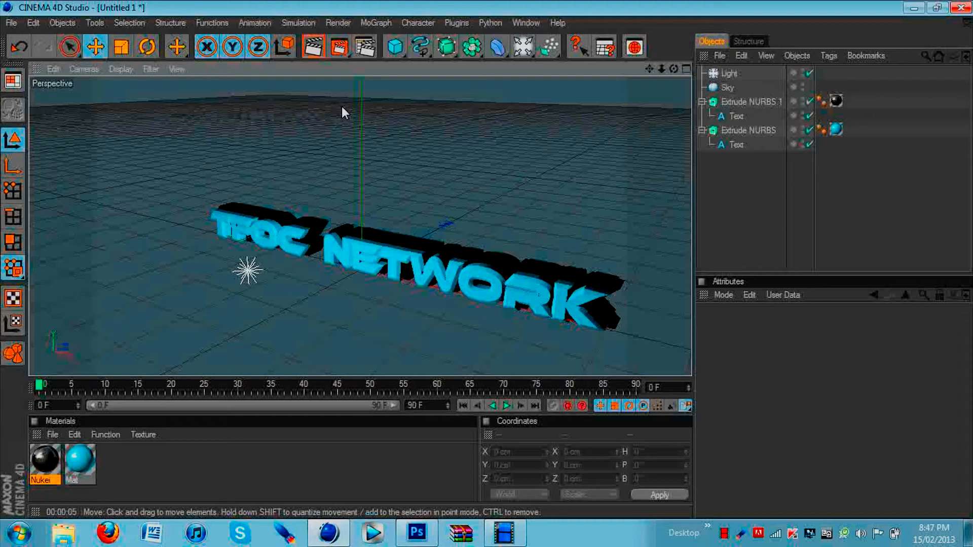
Render the logo to the Picture Viewer, and quit Cinema 4D without saving the project.
click(340, 47)
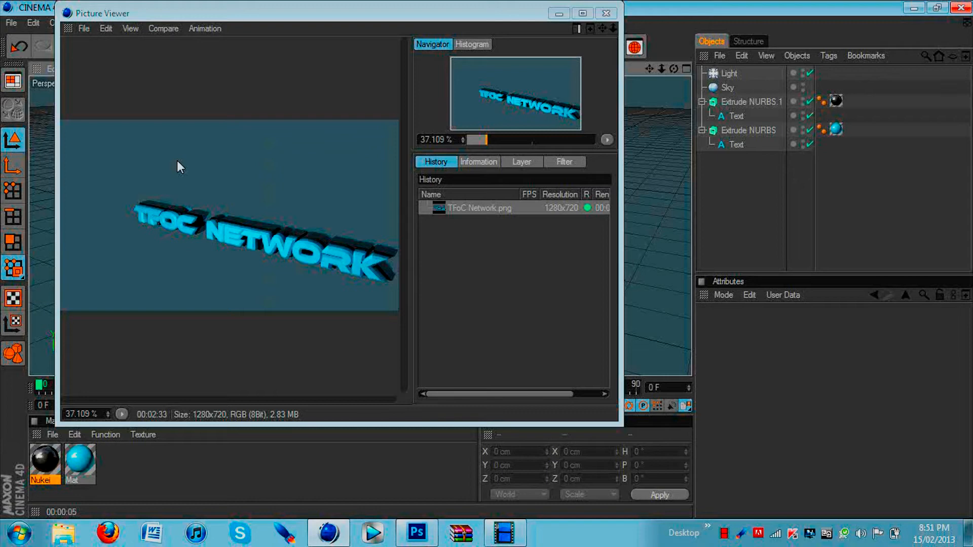
click(608, 13)
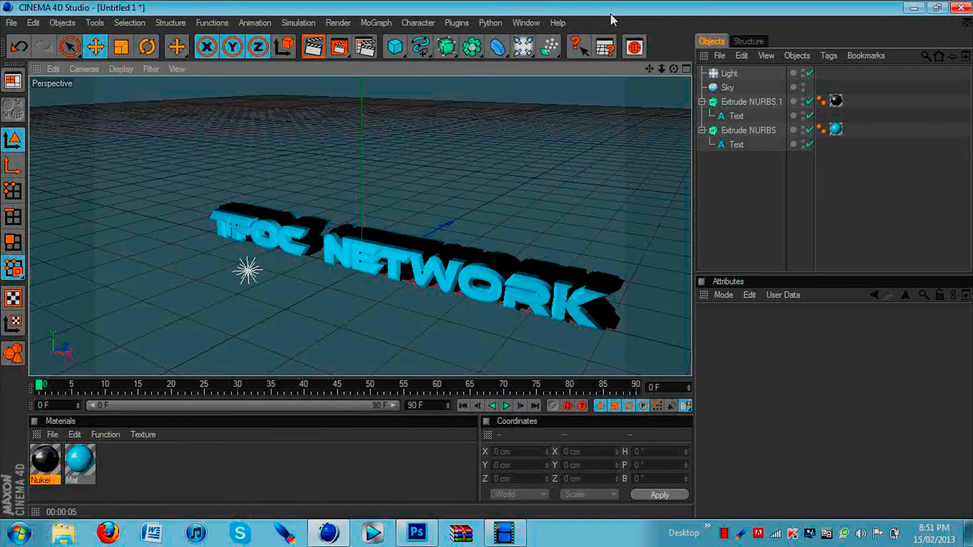
click(962, 8)
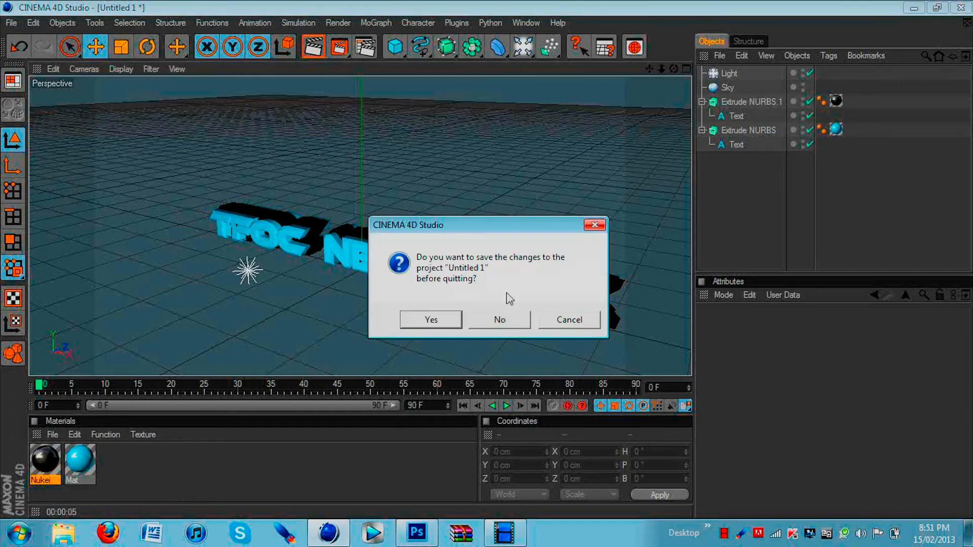
click(500, 320)
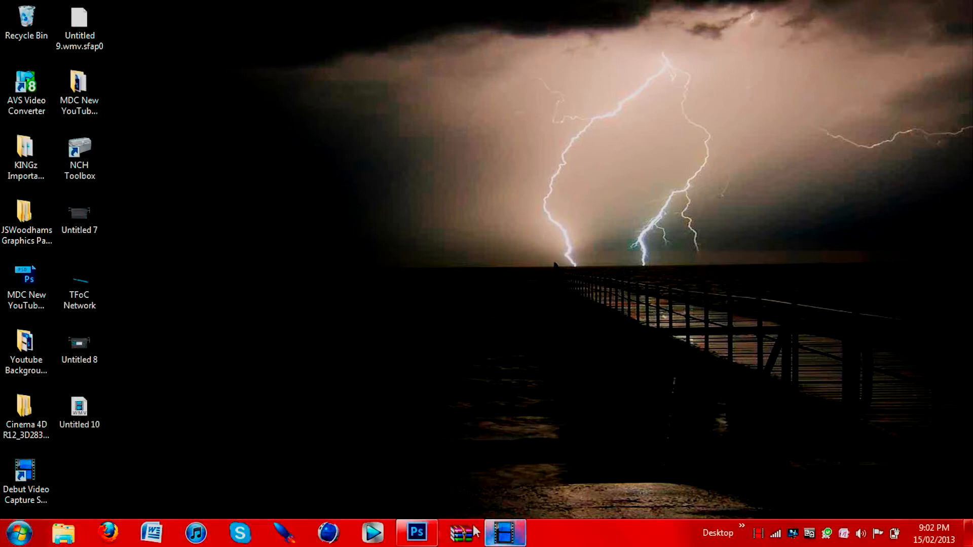
Switch to Photoshop and open MDC New YouTube Template.psd from the desktop.
click(426, 533)
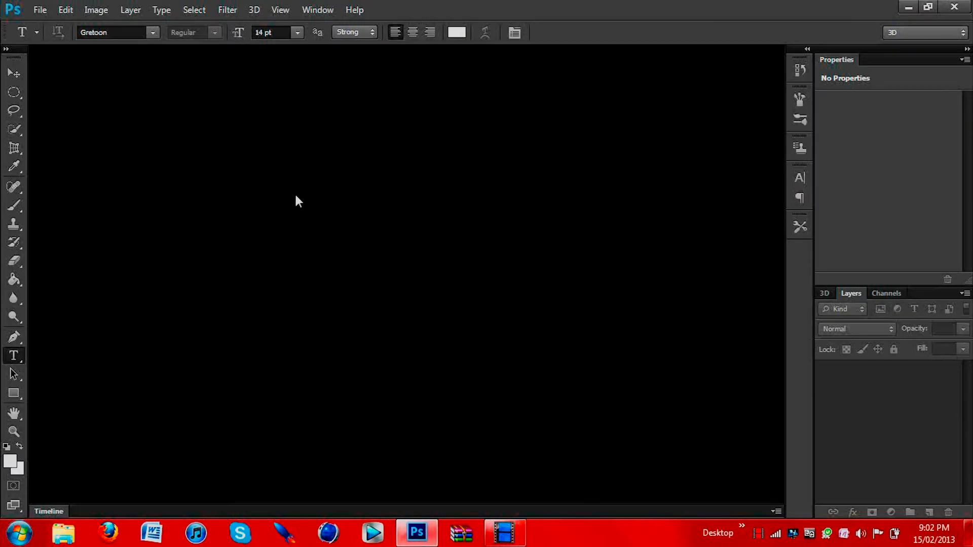
click(40, 13)
click(40, 13)
click(38, 10)
click(58, 39)
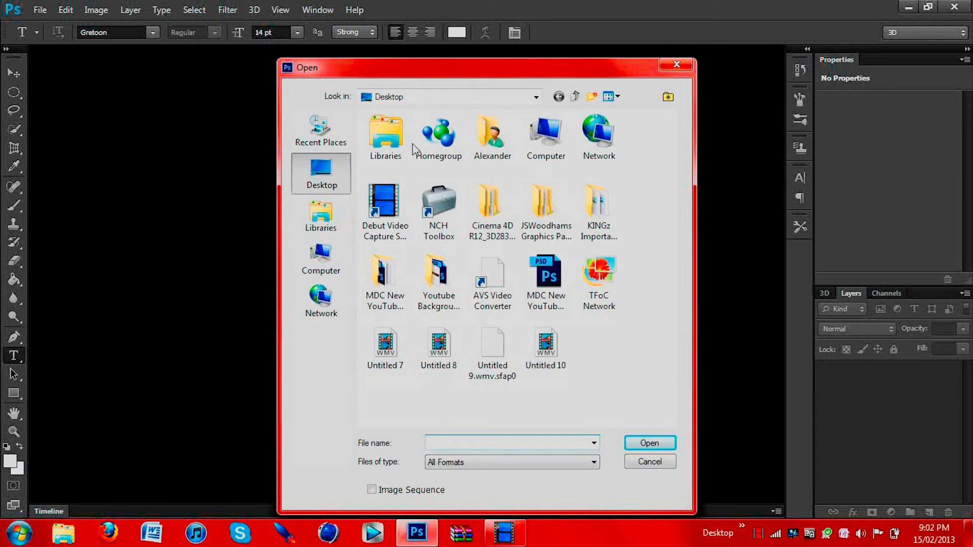
double_click(549, 278)
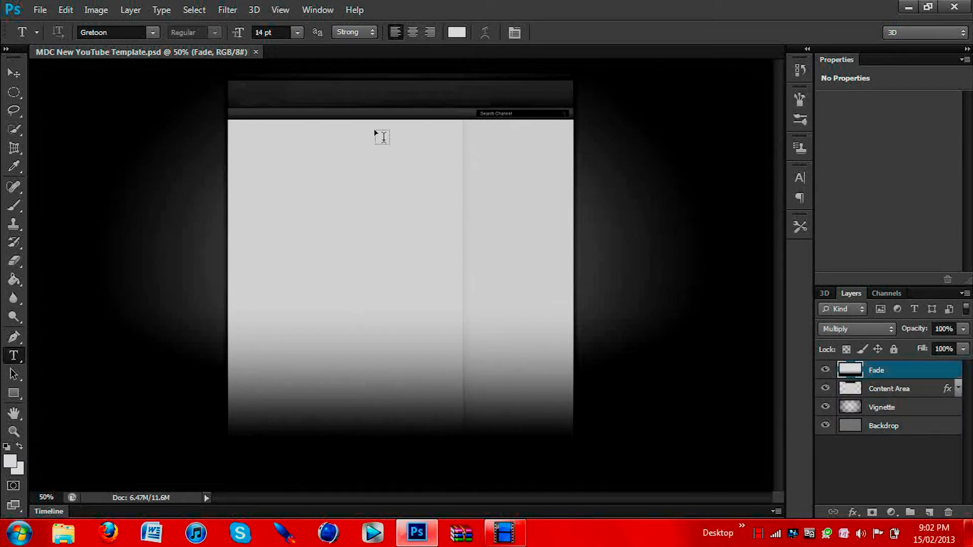
Activate the Move tool and open the rendered TFoC Network.png from the desktop.
click(14, 74)
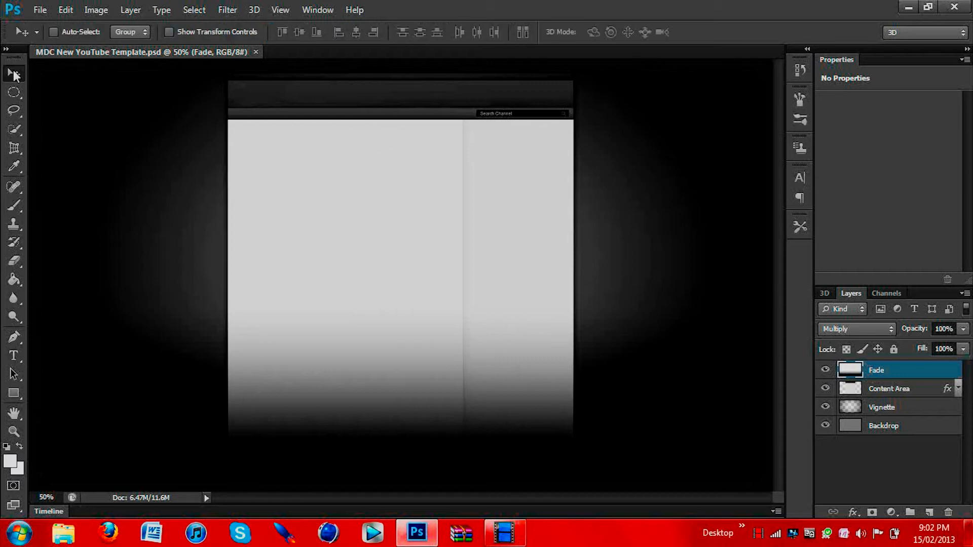
click(39, 10)
click(66, 38)
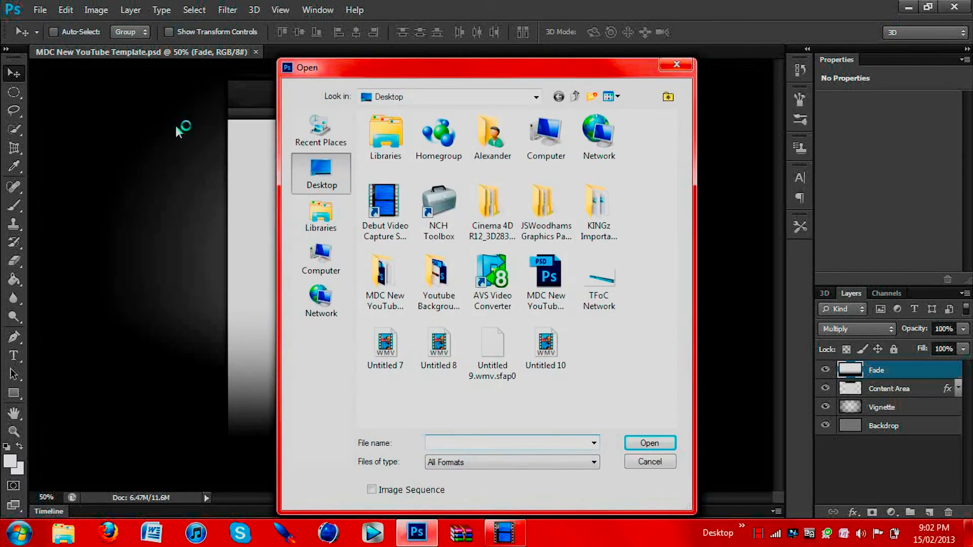
double_click(606, 285)
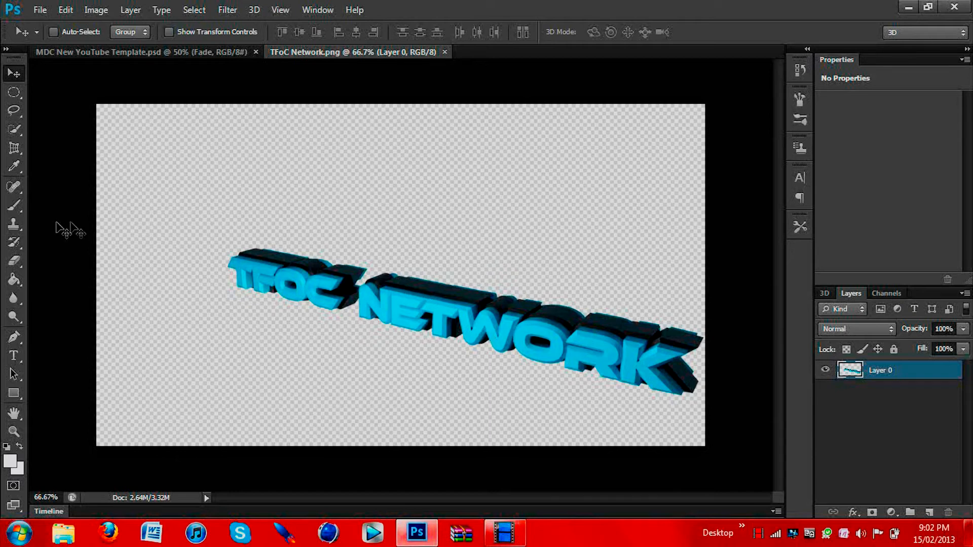
Copy the entire TFoC Network image and paste it into the YouTube template as a new layer.
key(ctrl+a)
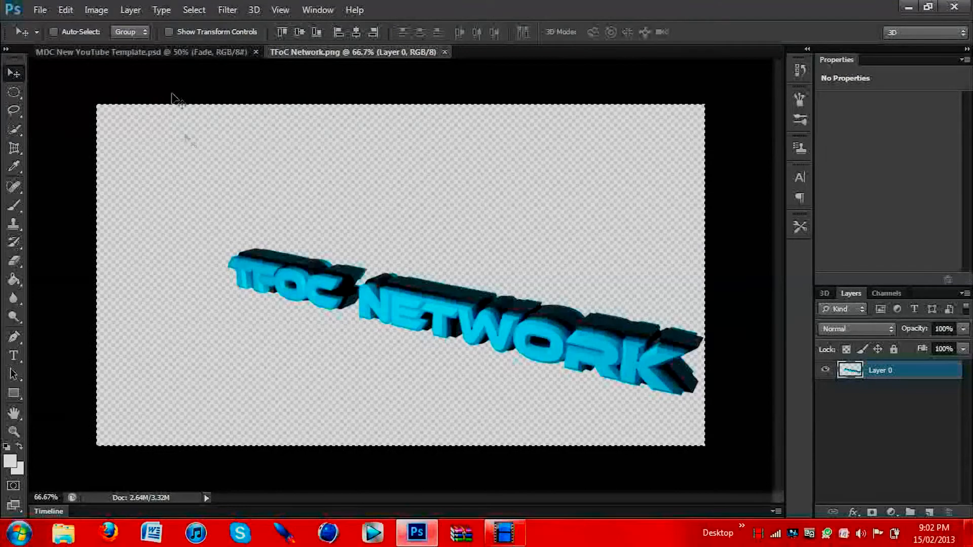
click(168, 53)
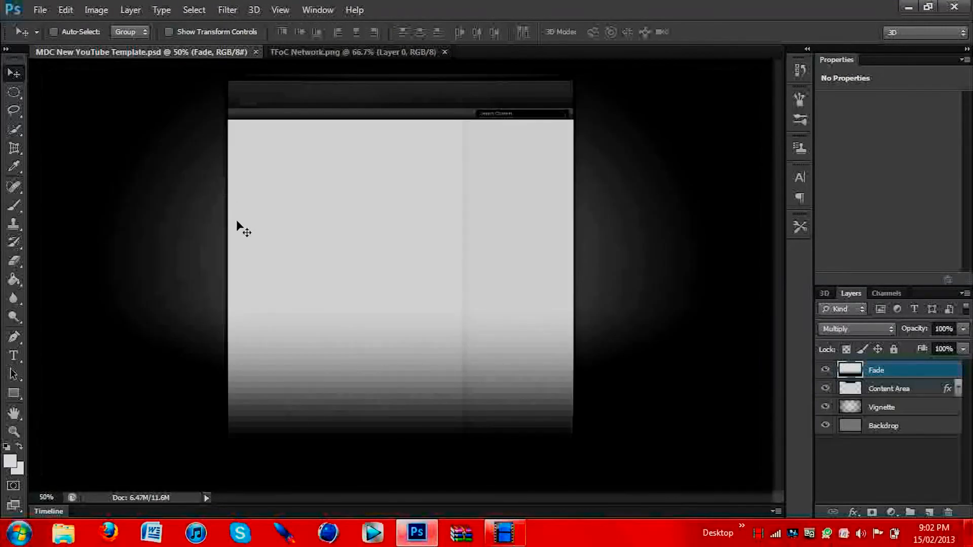
key(ctrl+v)
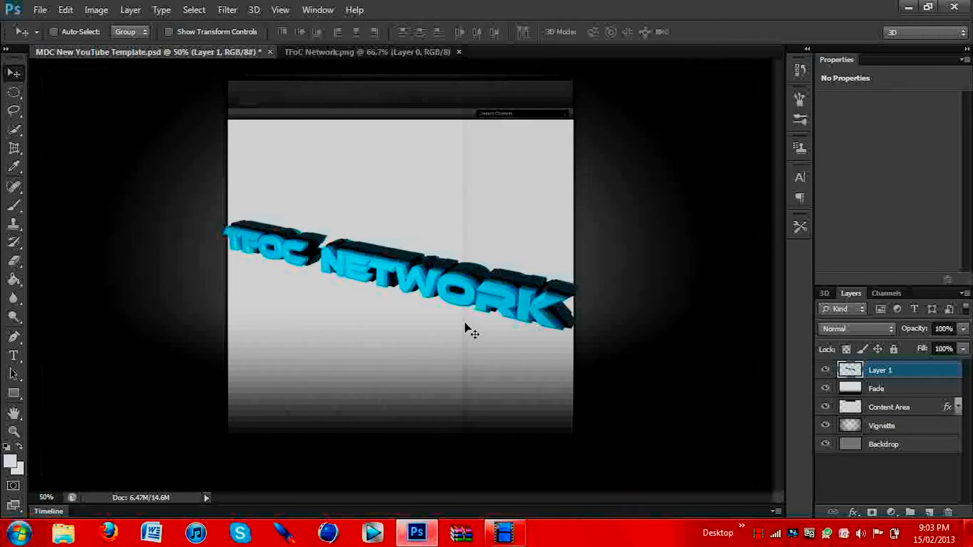
Rotate the logo layer about -103.7° so it stands vertically and place it along the content area's left edge, near X 465.7, Y 544.9 px.
key(ctrl+t)
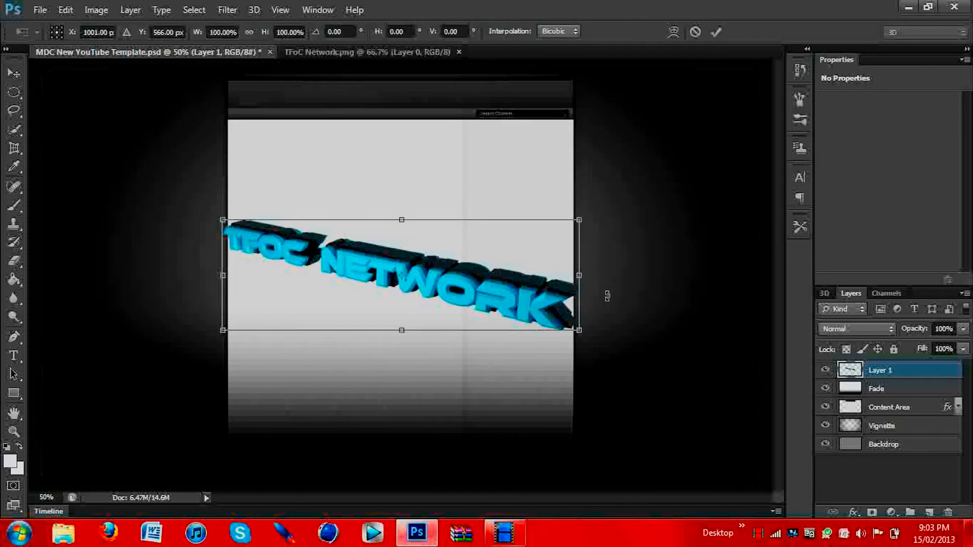
drag(590, 250, 386, 151)
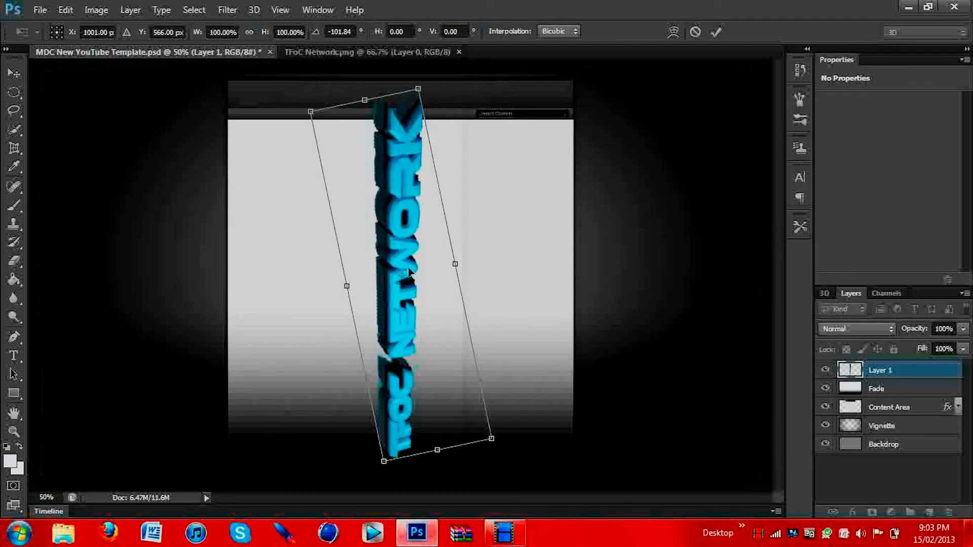
drag(407, 272, 223, 267)
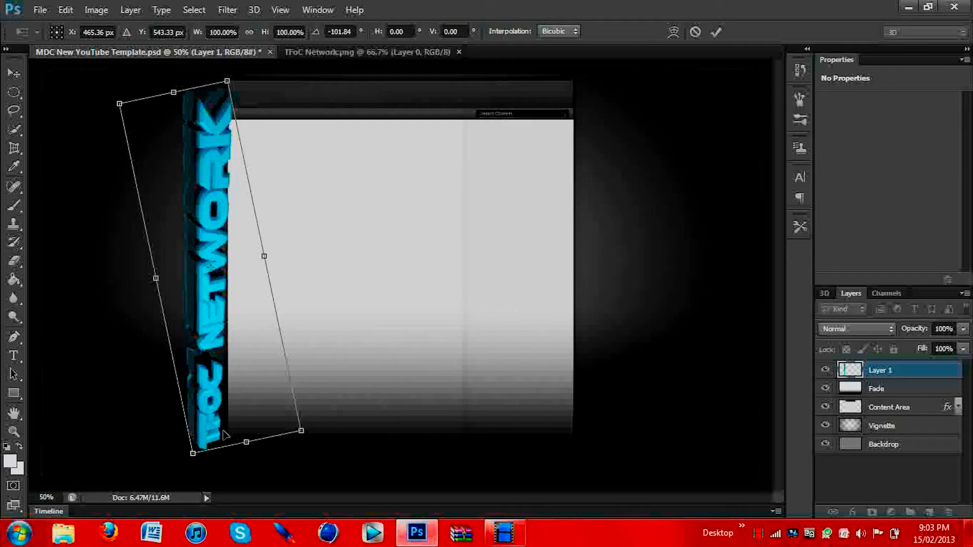
drag(224, 456, 250, 458)
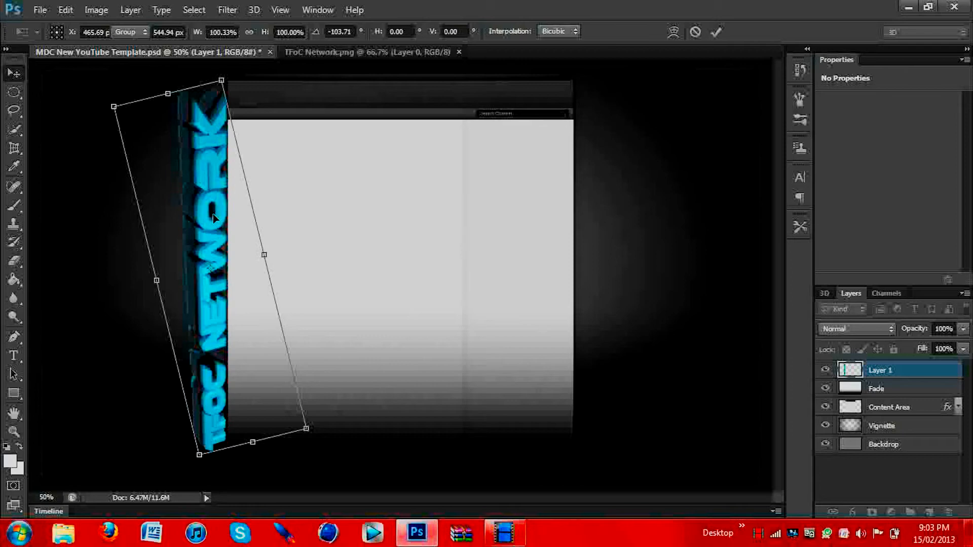
key(Return)
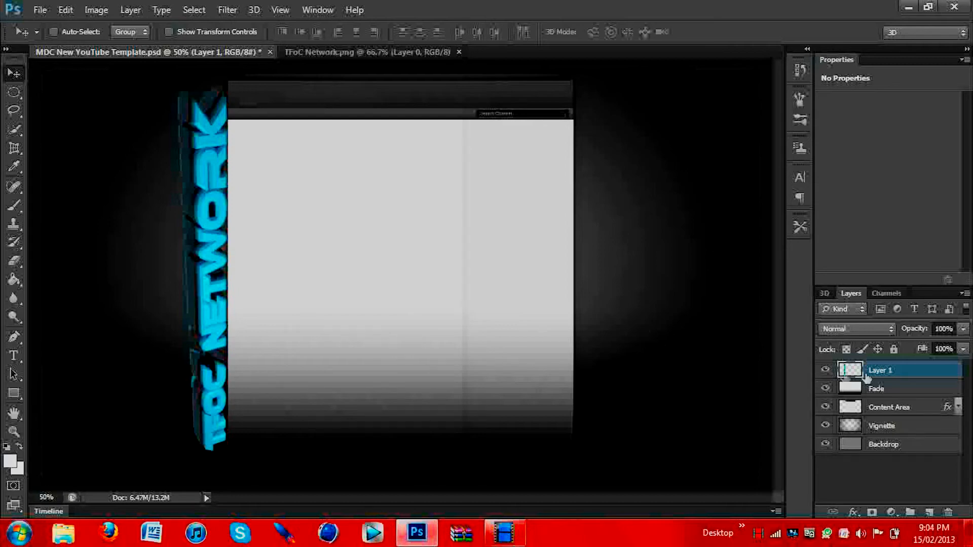
Duplicate the vertical logo layer within the template as Layer 1 copy.
right_click(883, 373)
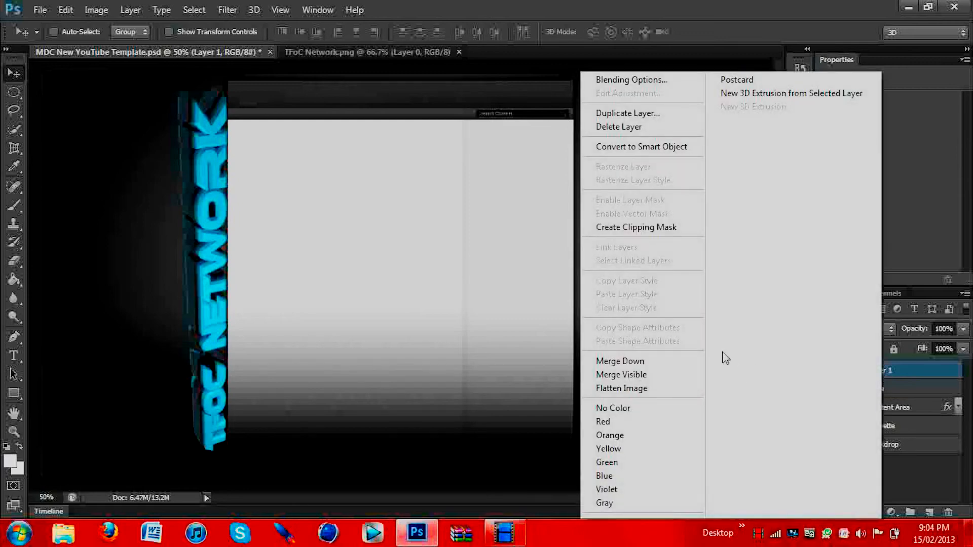
click(620, 112)
click(610, 160)
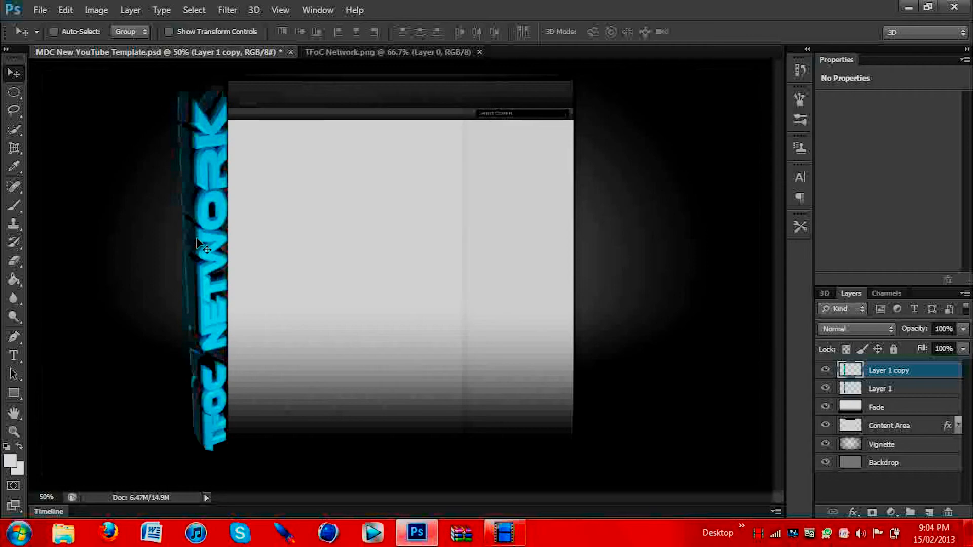
Move the duplicated logo to the content area's right edge at X 1556.5 px and rotate it about 179°.
key(ctrl+t)
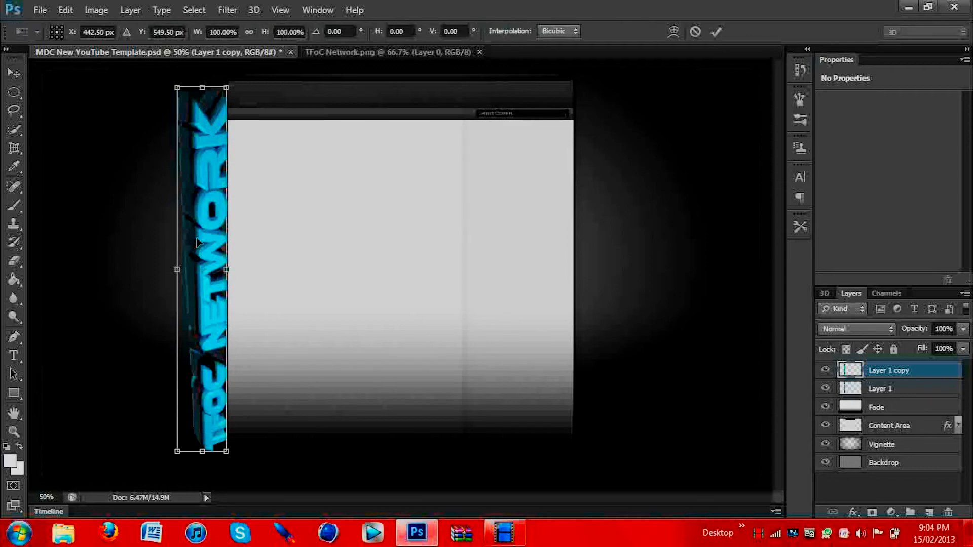
drag(203, 240, 597, 240)
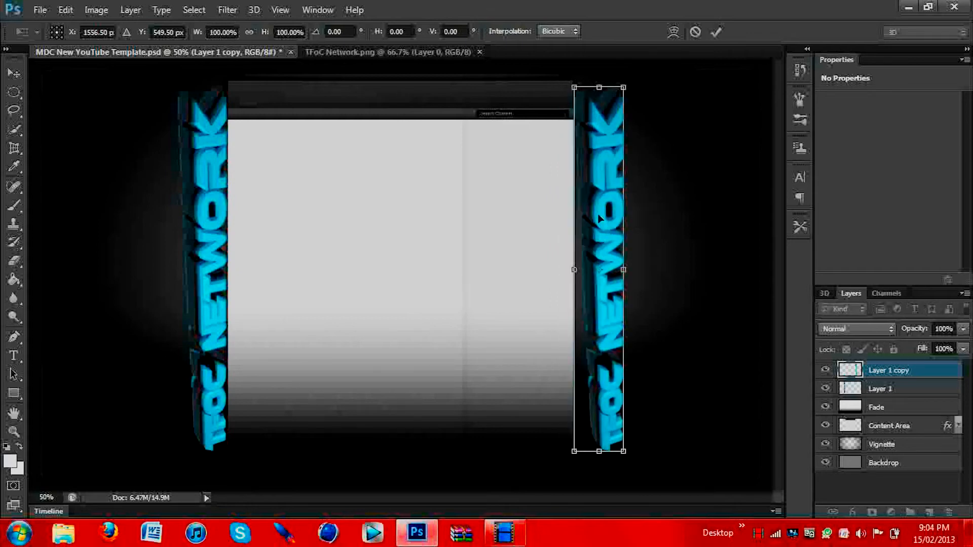
drag(597, 77, 602, 363)
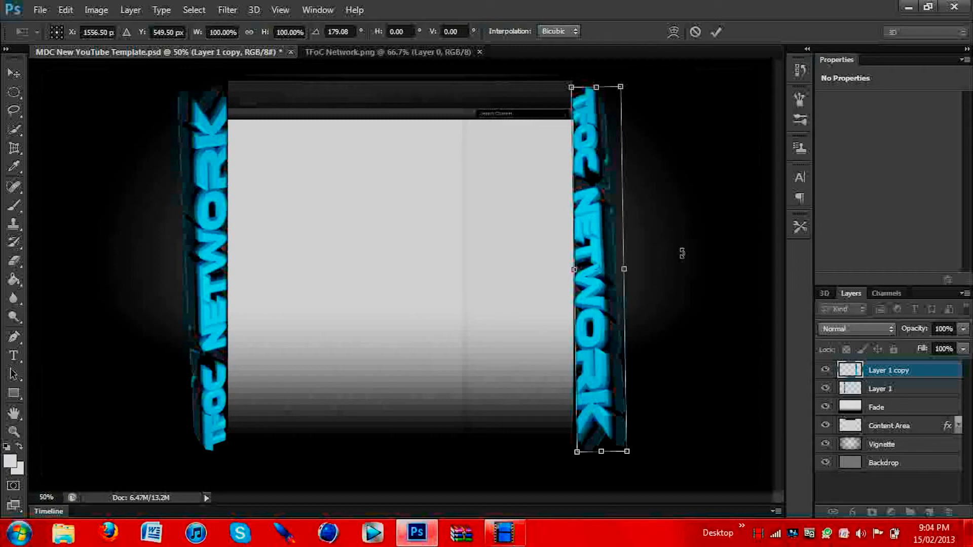
key(Return)
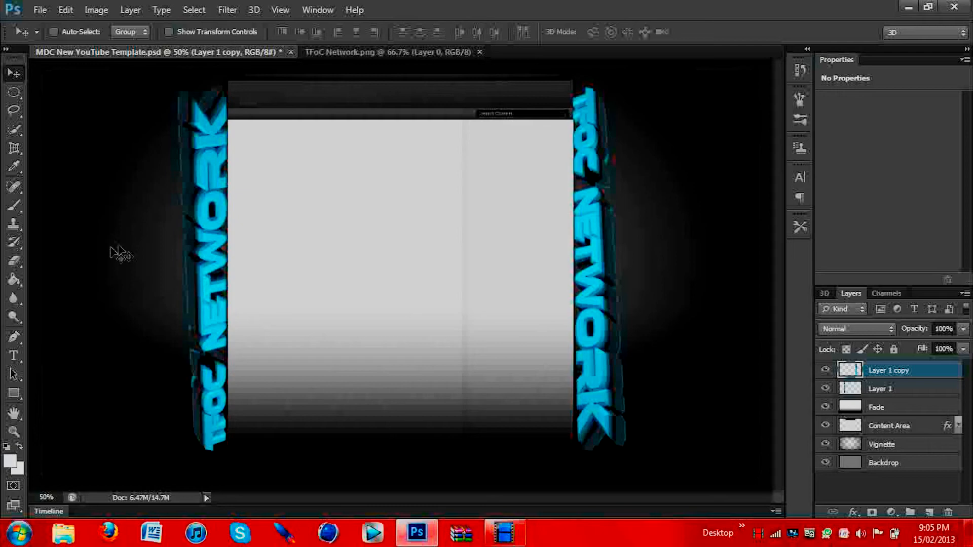
Fill the Backdrop layer with near-white #fefefe using the Paint Bucket Tool.
click(865, 468)
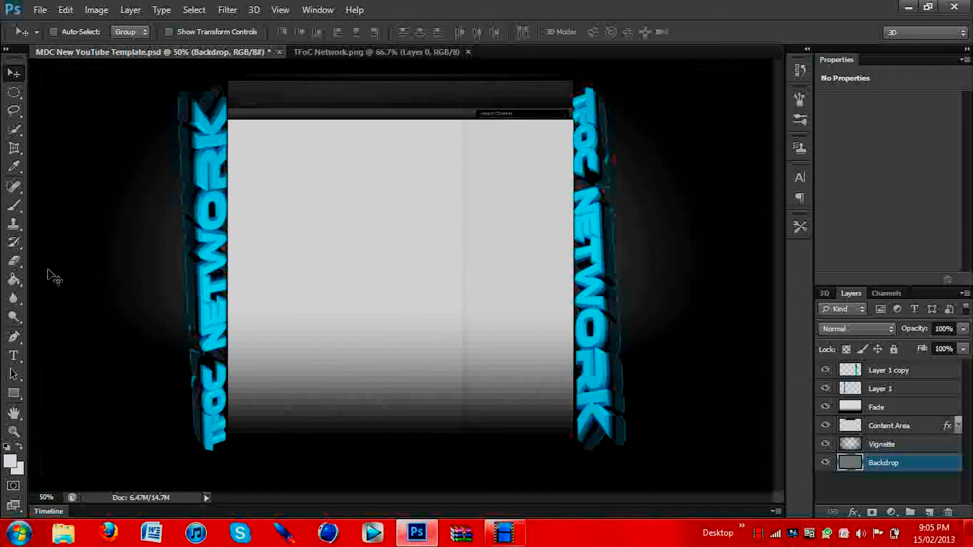
click(16, 281)
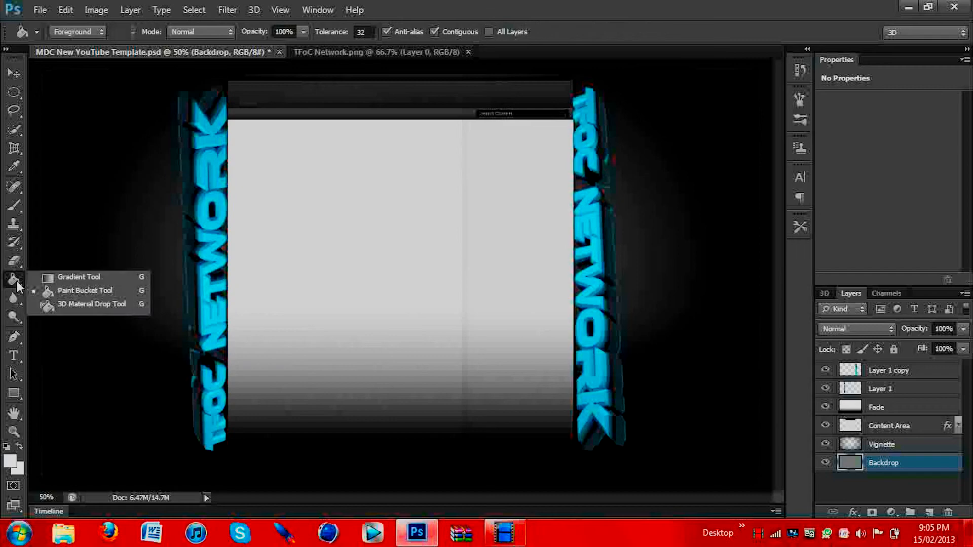
click(77, 291)
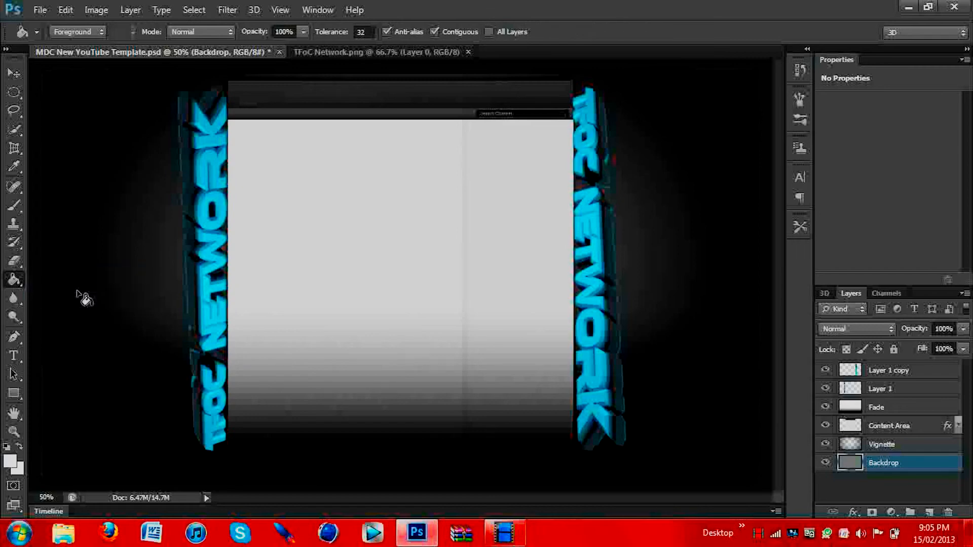
click(12, 462)
click(403, 204)
drag(403, 204, 295, 130)
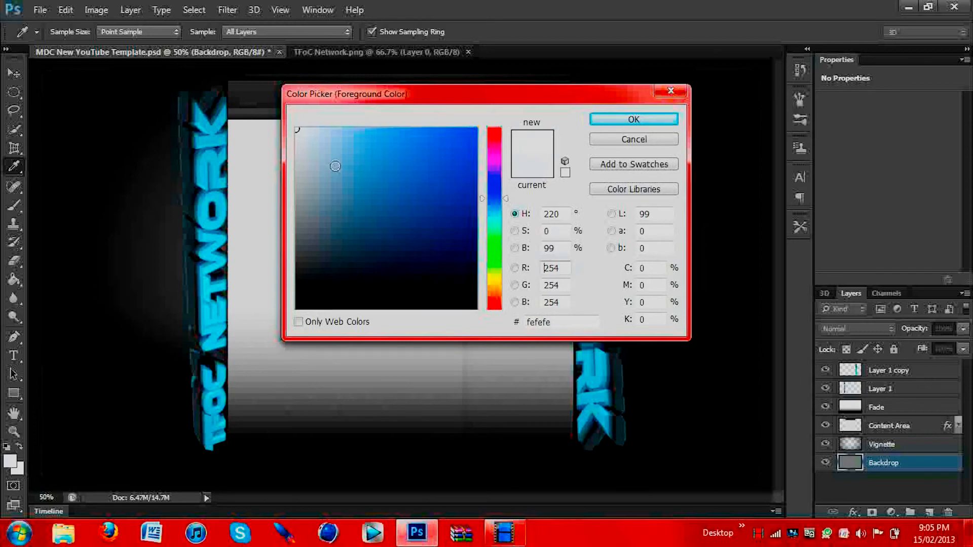
click(624, 122)
key(g)
click(115, 183)
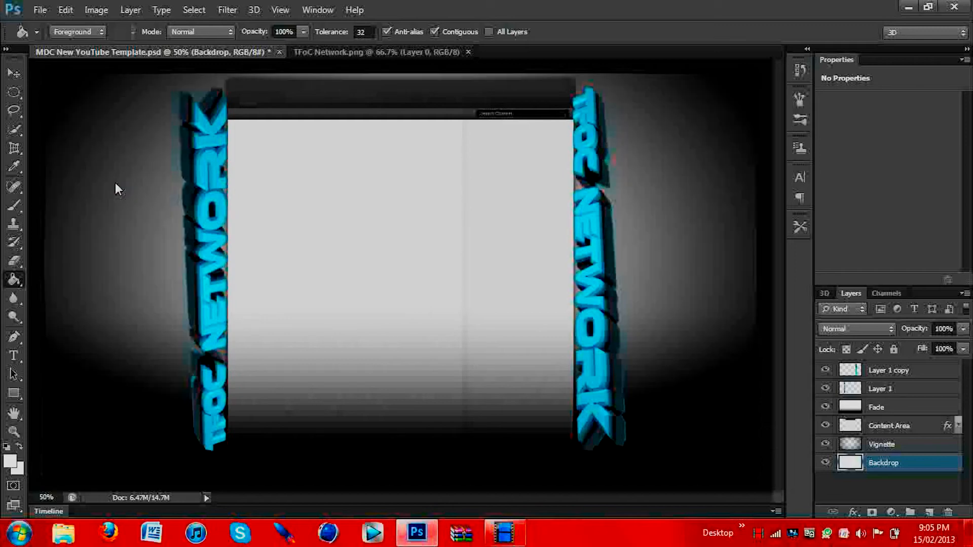
Set the foreground colour to blue #105af0 and fill the Backdrop layer with it.
click(11, 458)
mouse_move(413, 218)
mouse_down()
mouse_move(463, 171)
mouse_move(465, 139)
mouse_up()
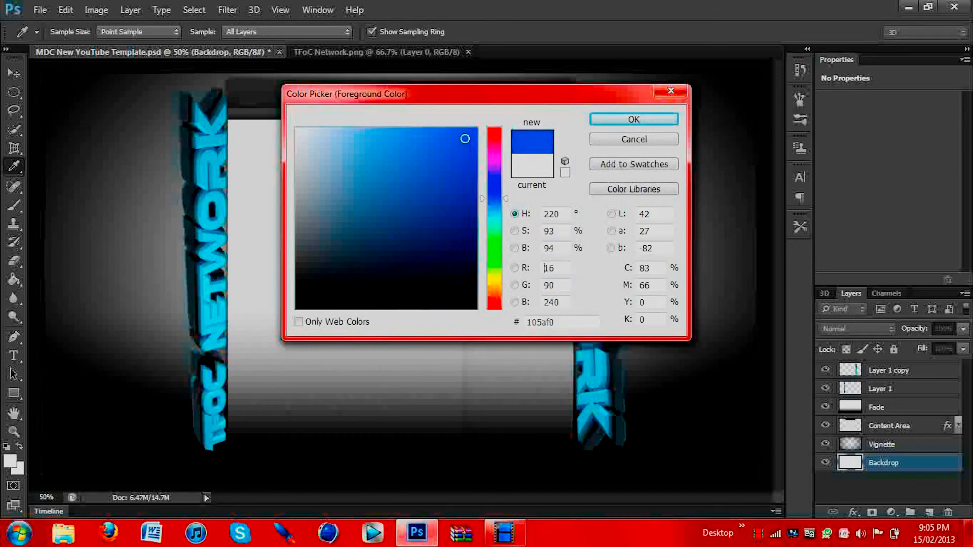
click(596, 125)
click(109, 275)
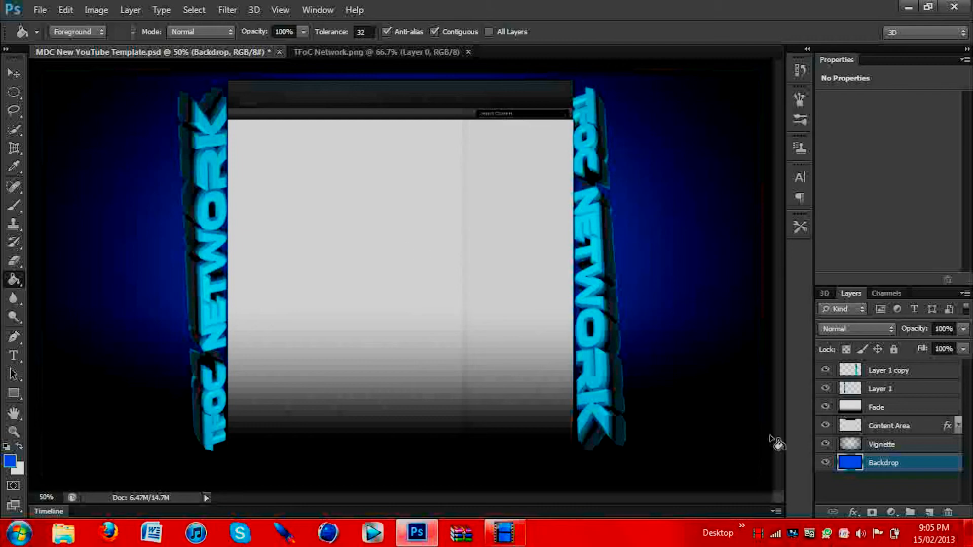
Open the Backdrop's layer style settings and try Satin, Inner Glow and Gradient Overlay, switching each off again.
double_click(855, 467)
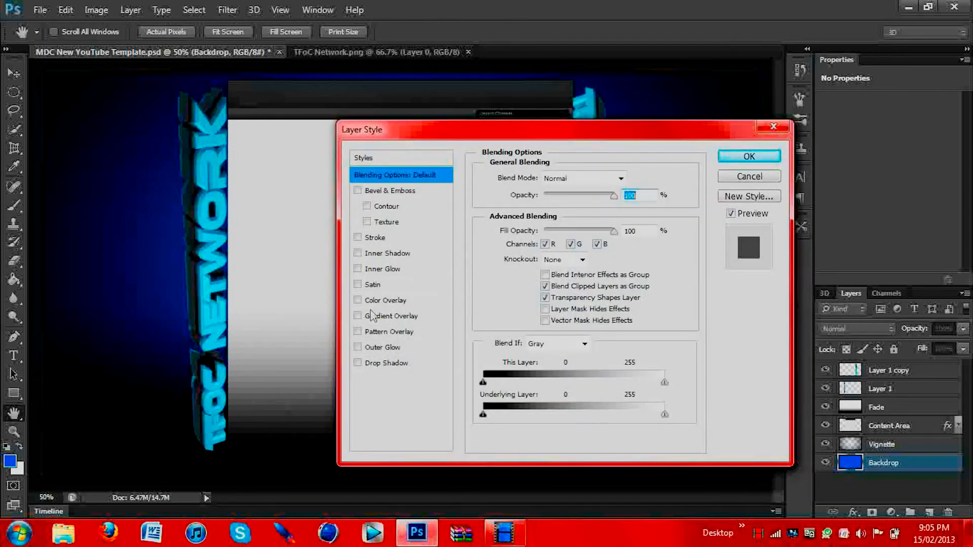
click(357, 285)
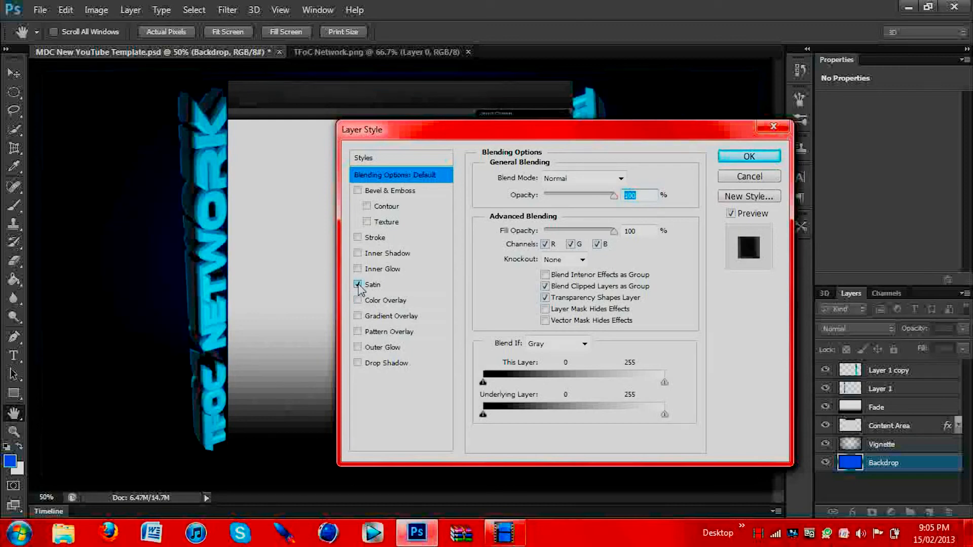
click(357, 285)
click(357, 269)
click(358, 269)
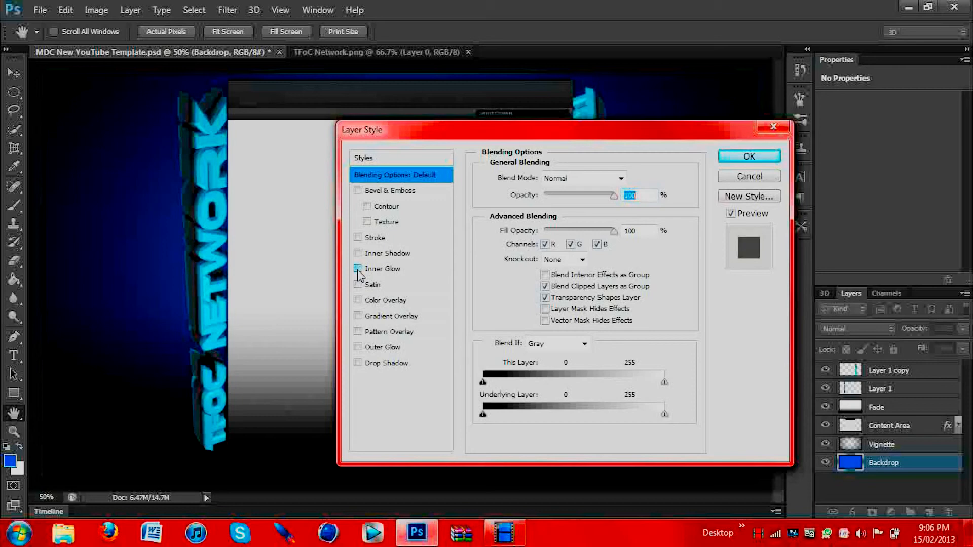
click(357, 316)
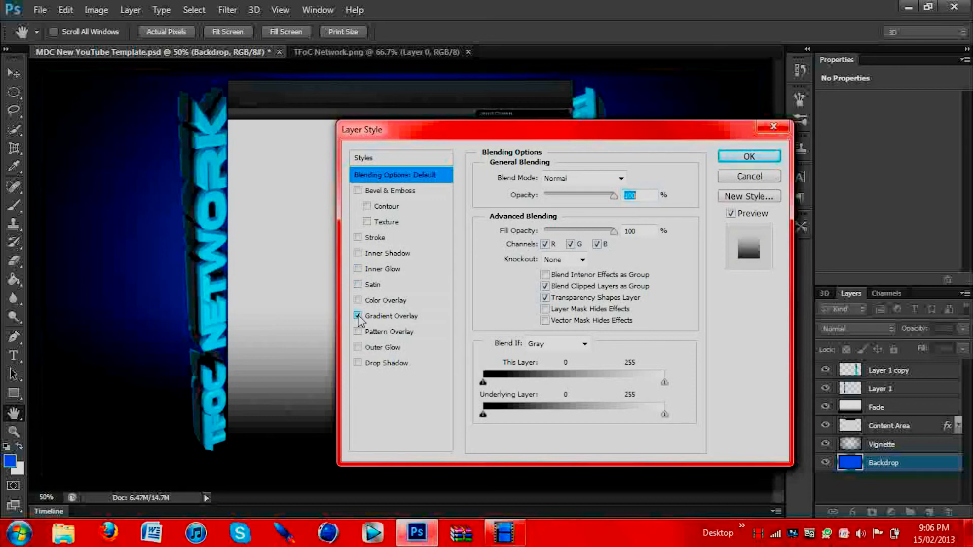
click(357, 315)
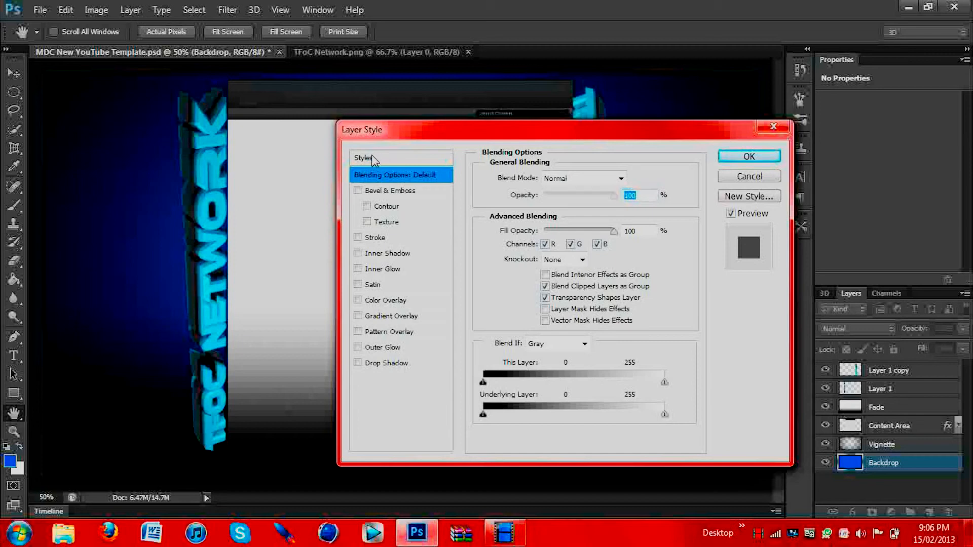
Try several preset styles on the Backdrop layer and apply the yellow-gold preset that uses Satin and Gradient Overlay.
click(372, 155)
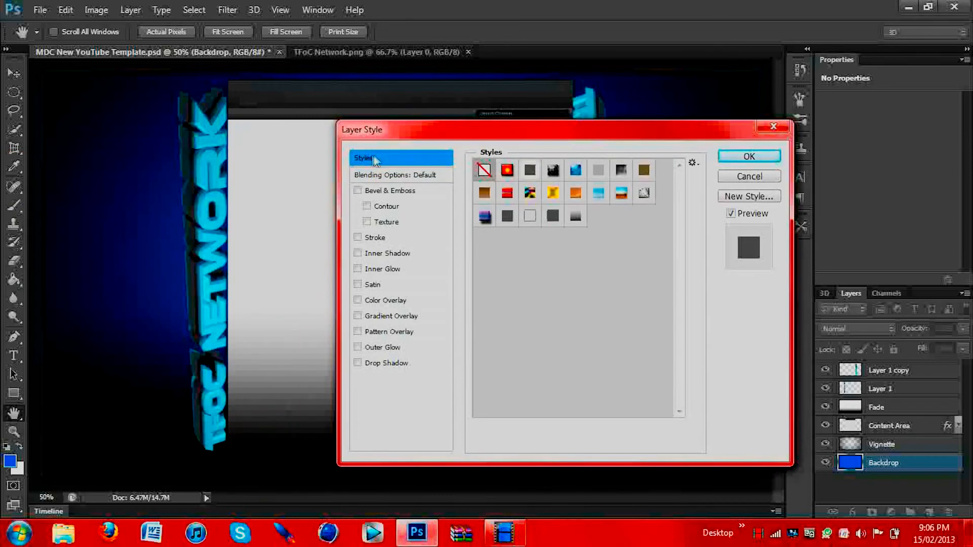
click(576, 171)
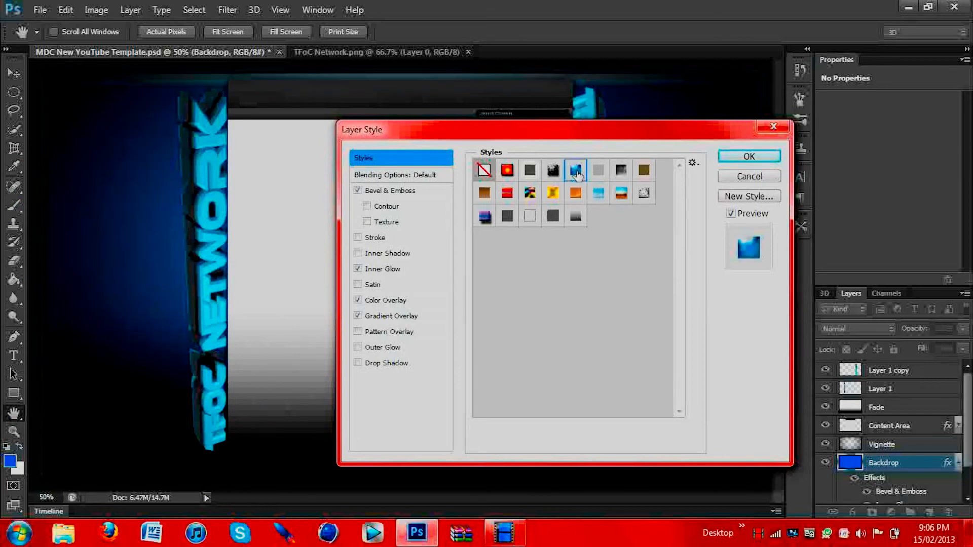
click(644, 195)
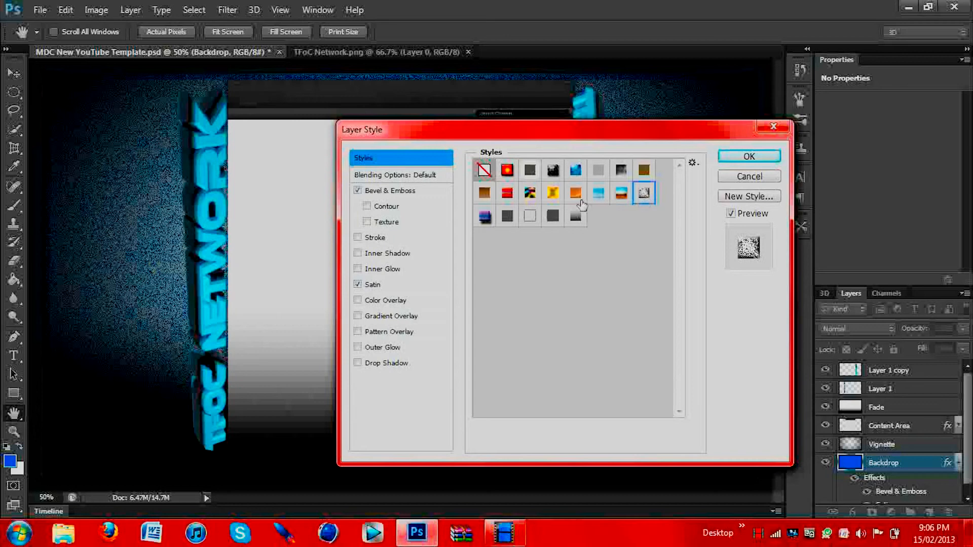
click(553, 217)
click(507, 216)
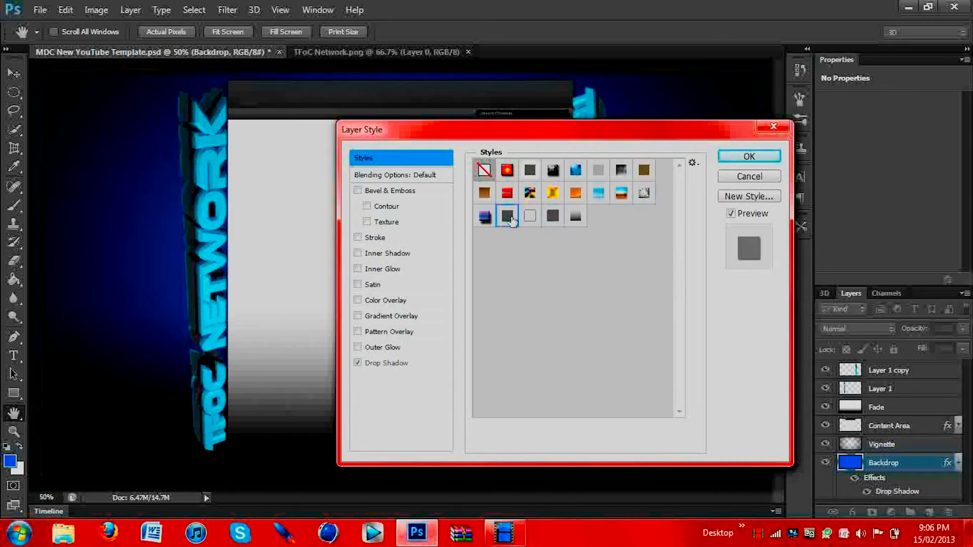
click(508, 194)
click(530, 193)
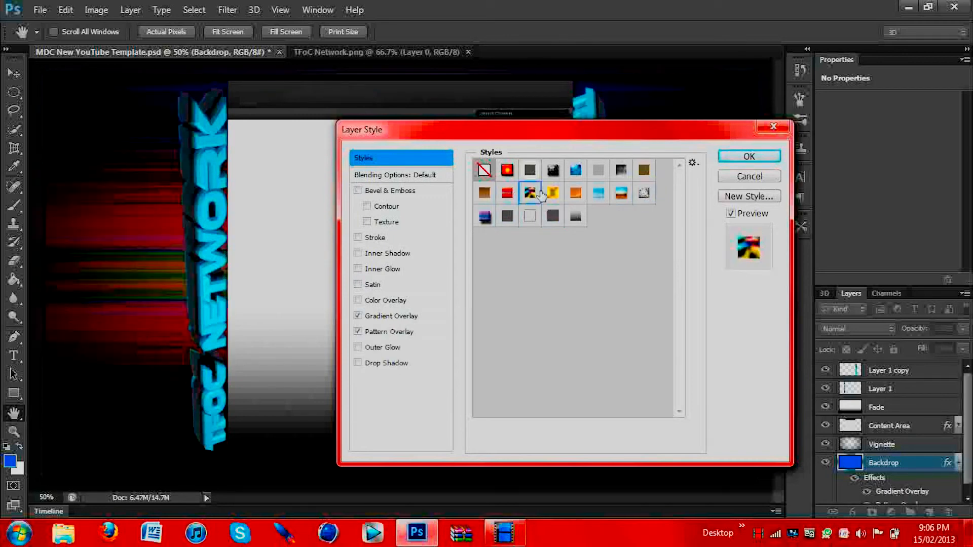
click(553, 194)
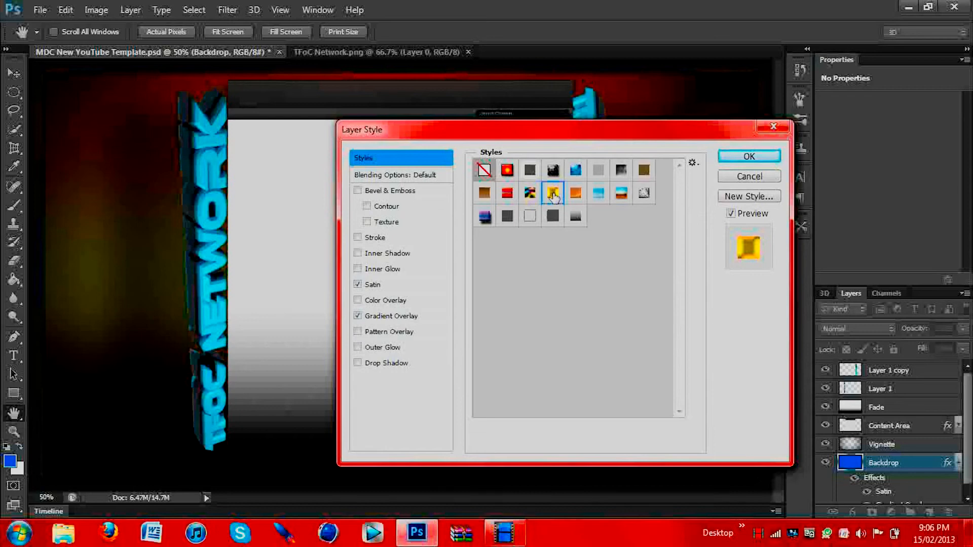
click(749, 156)
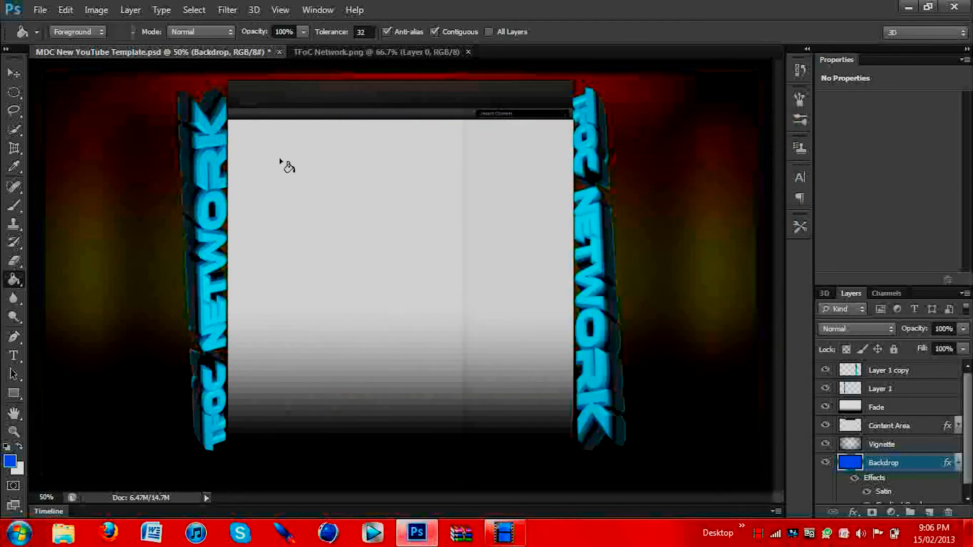
Try the 726 px branching-line brush preset over the backdrop, and return to the Move tool.
click(14, 206)
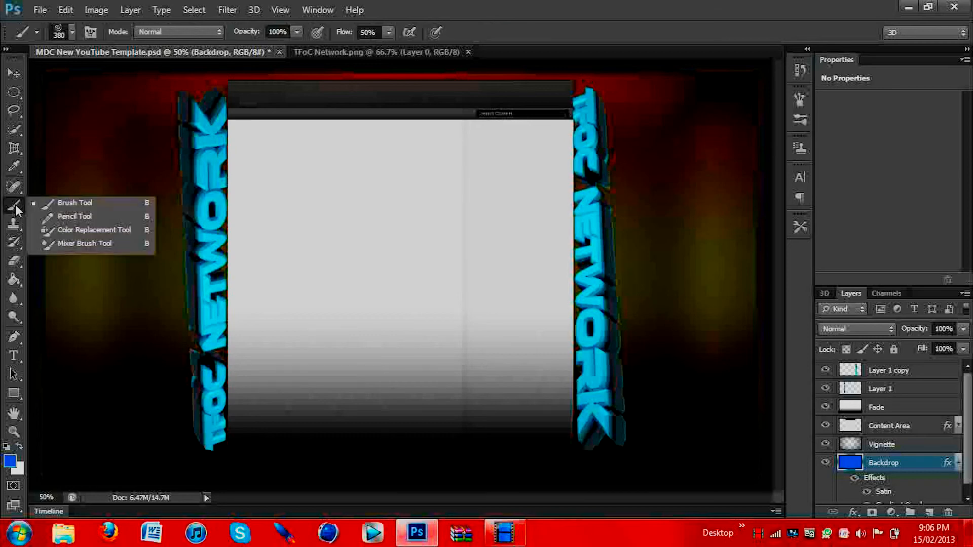
click(75, 203)
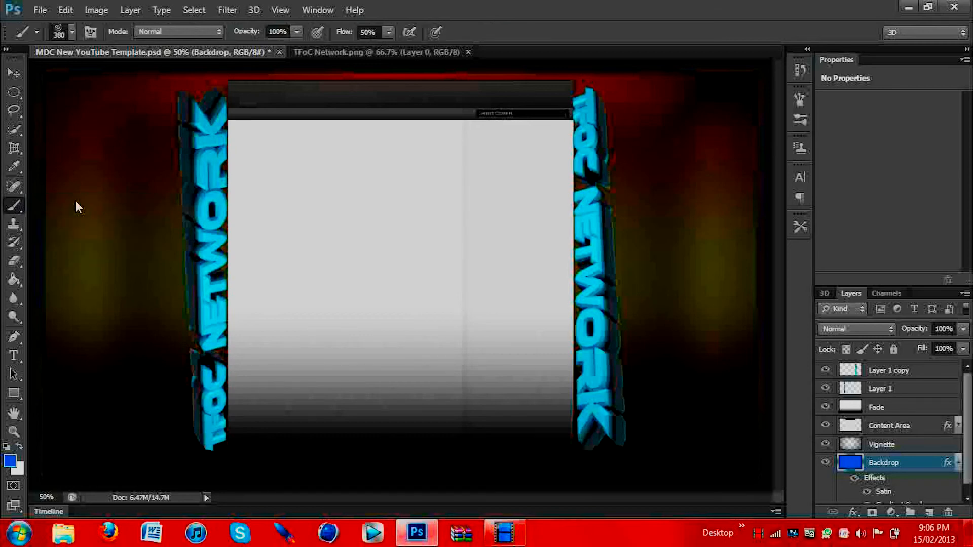
click(72, 33)
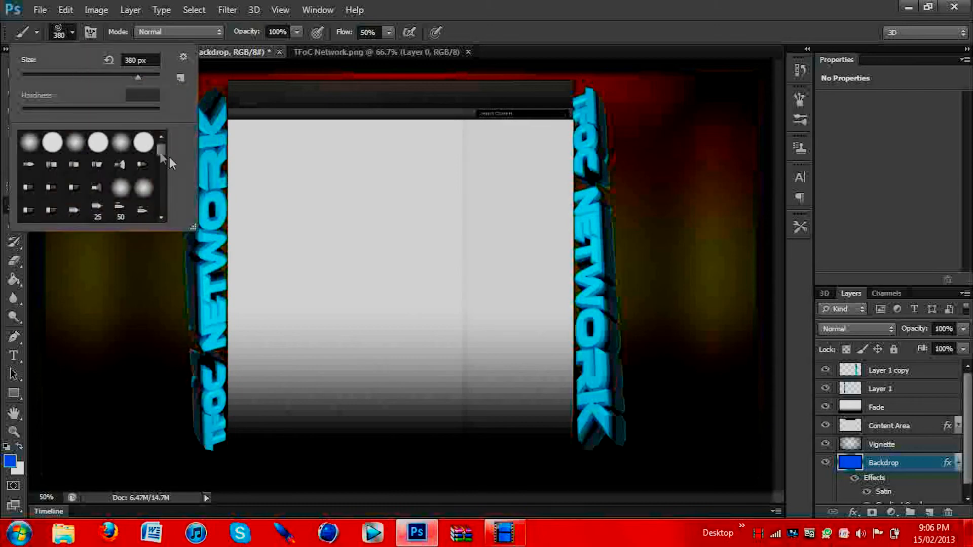
drag(161, 150, 163, 157)
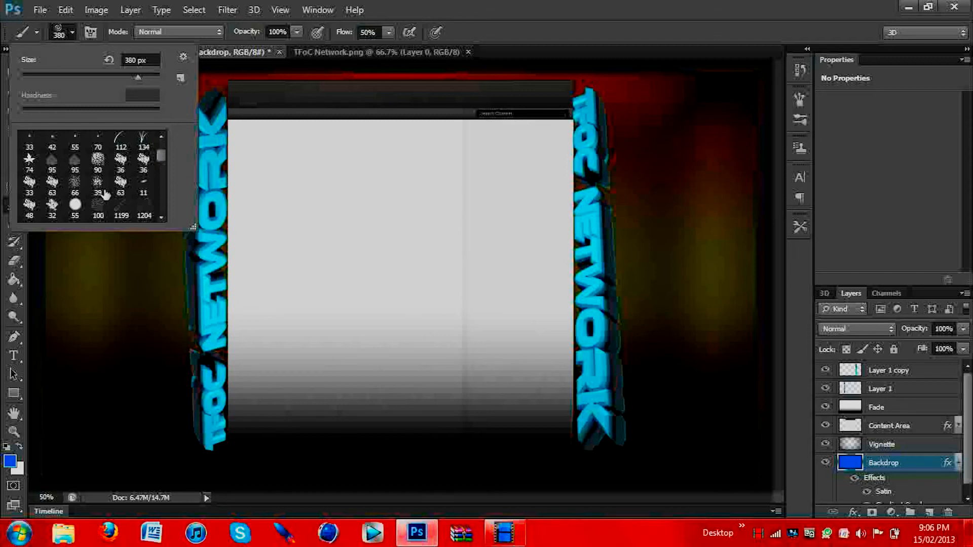
scroll(158, 163, down, 5)
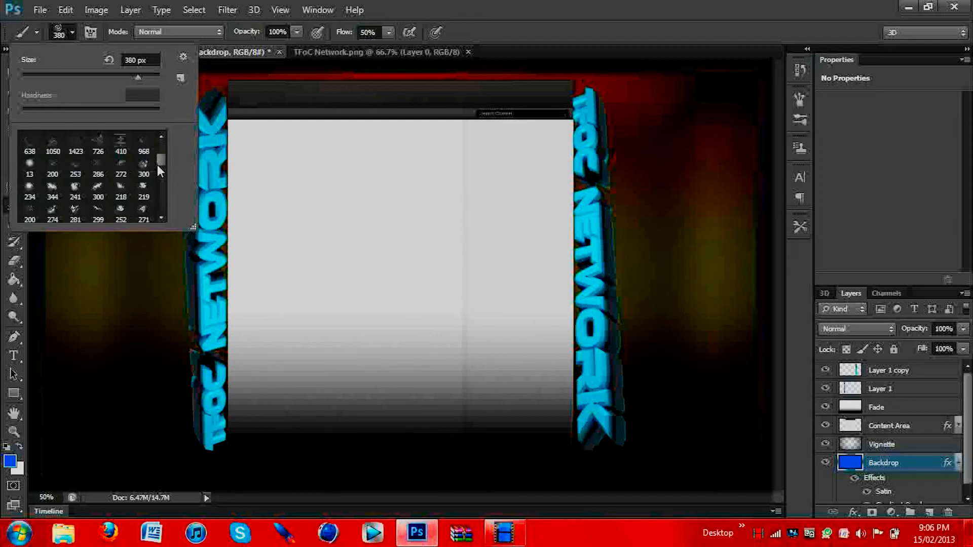
click(98, 144)
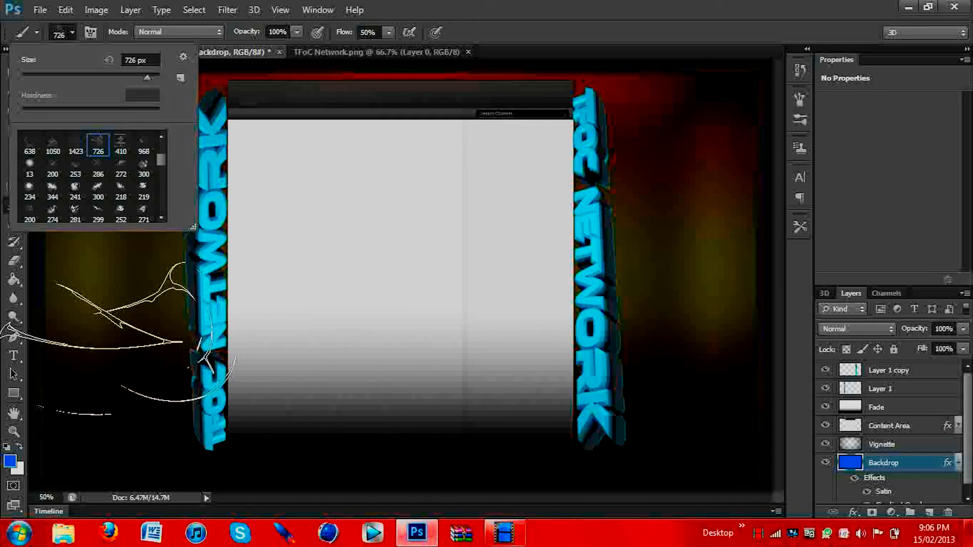
click(119, 337)
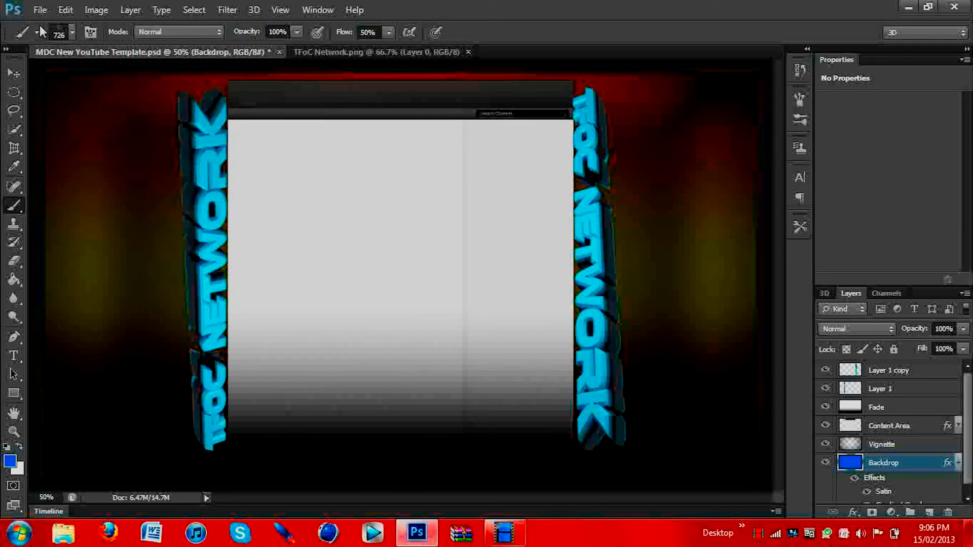
click(14, 72)
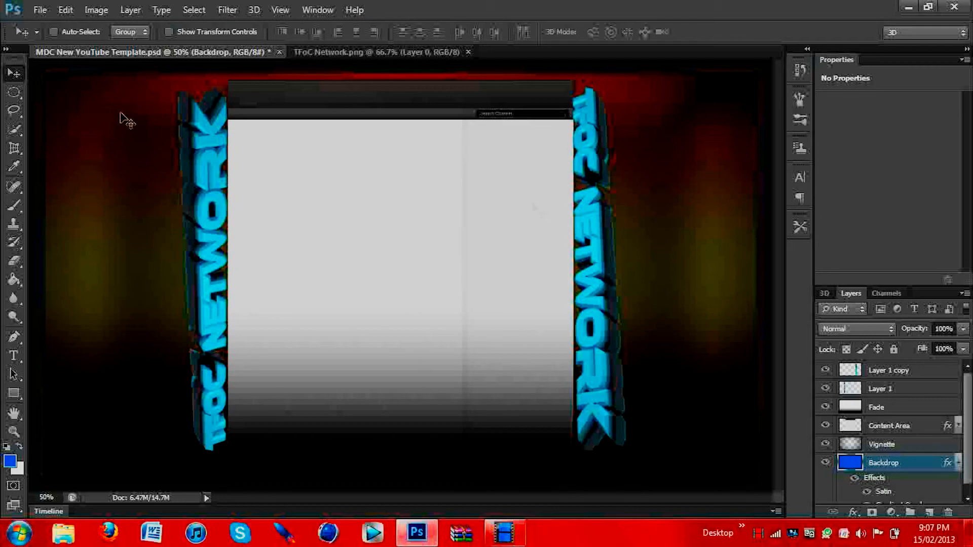
Open Flare (12).png from the a flares folder in Youtube Background Tools, and close it again.
click(959, 464)
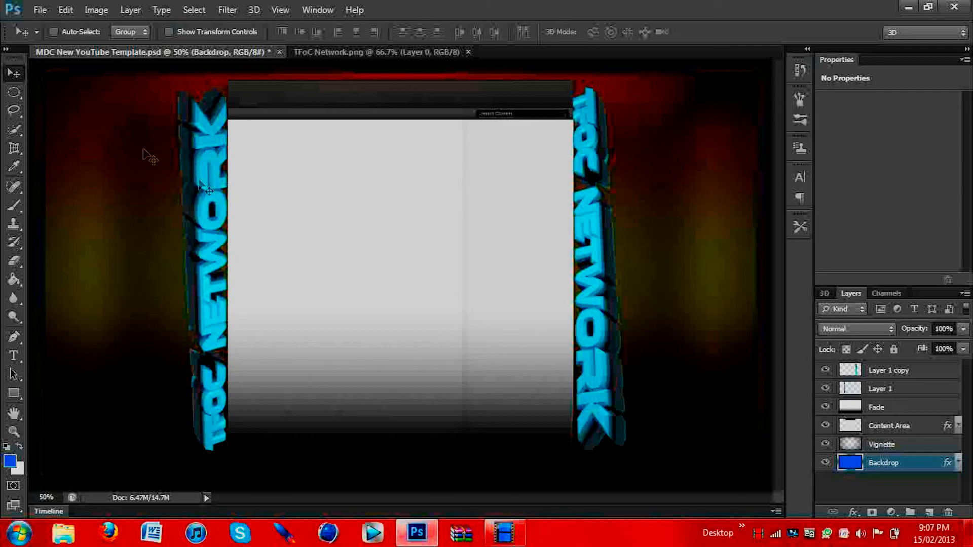
click(40, 13)
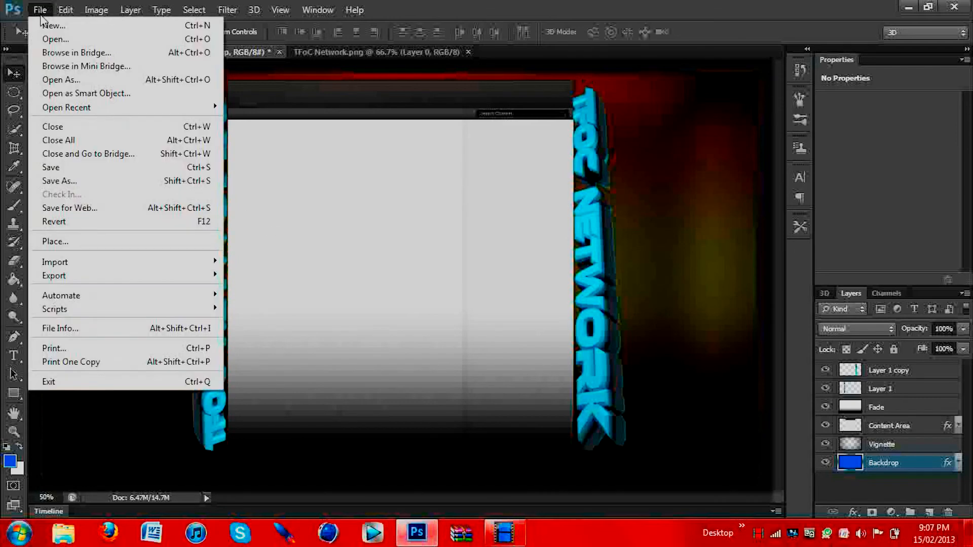
click(48, 38)
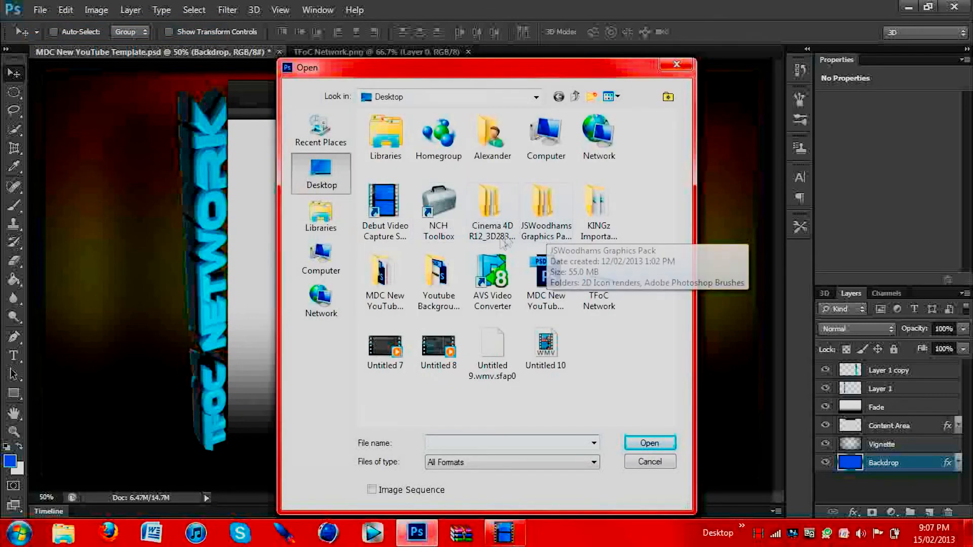
double_click(427, 301)
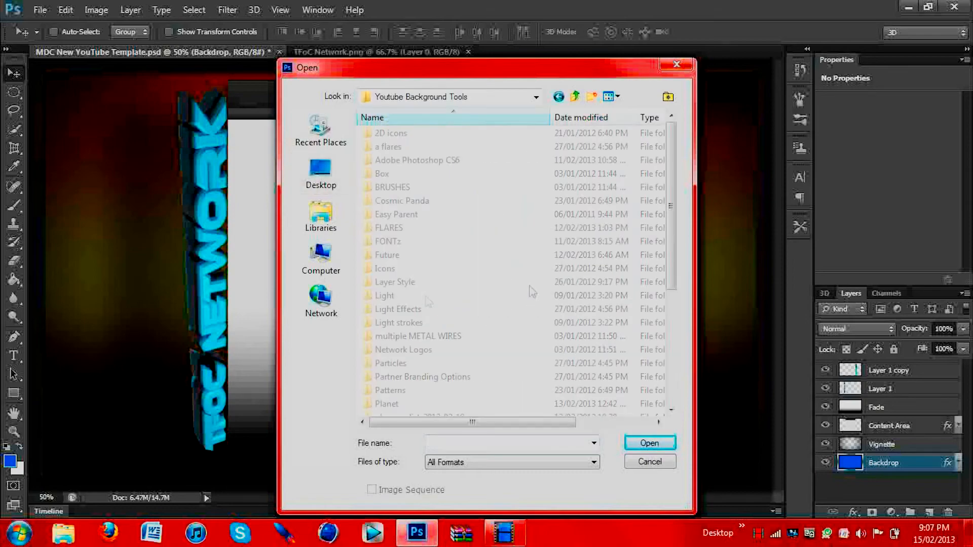
mouse_move(670, 192)
mouse_down()
mouse_move(670, 234)
mouse_move(668, 192)
mouse_up()
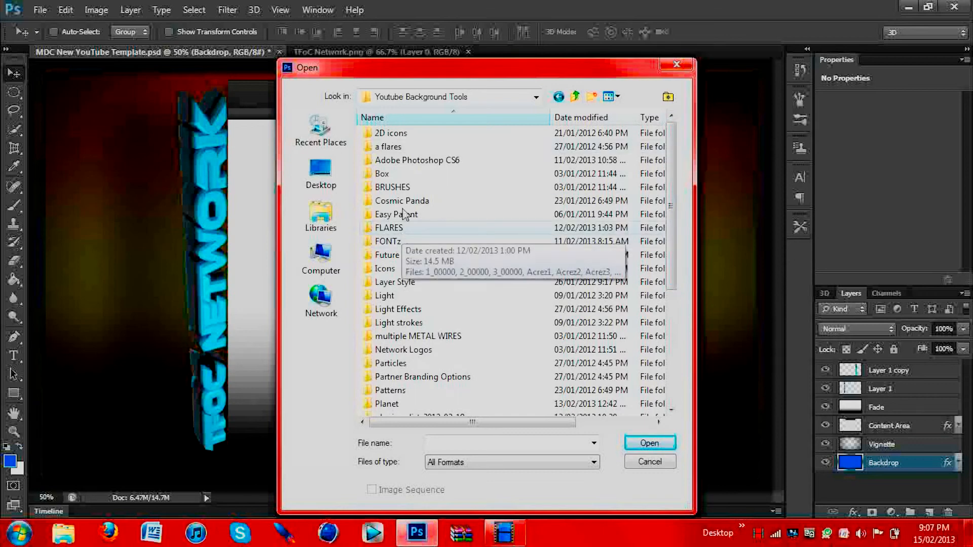
click(396, 147)
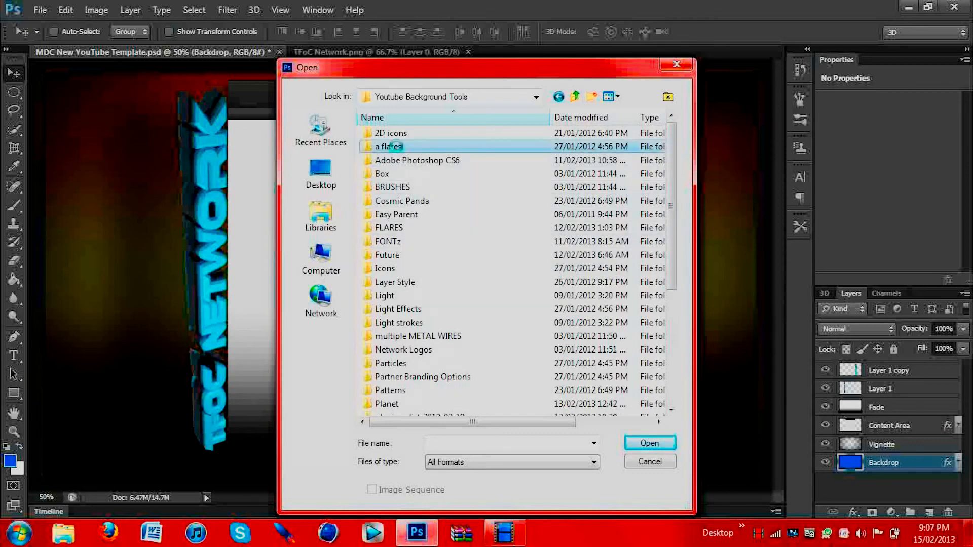
double_click(396, 146)
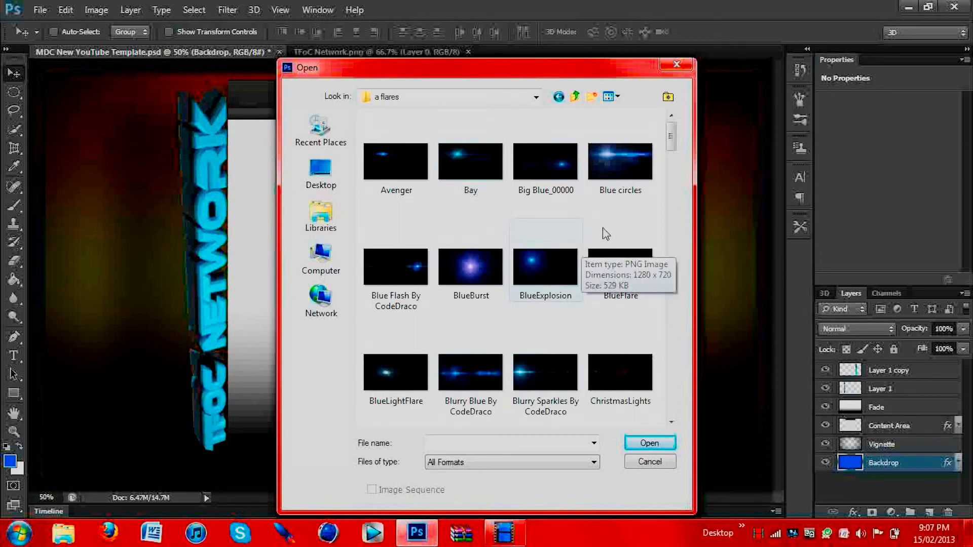
drag(673, 133, 678, 204)
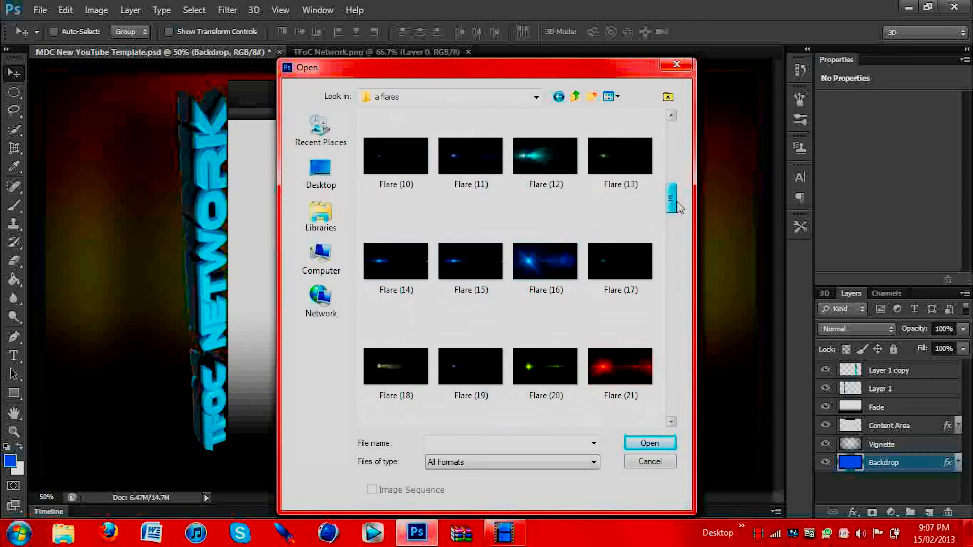
click(555, 153)
double_click(555, 153)
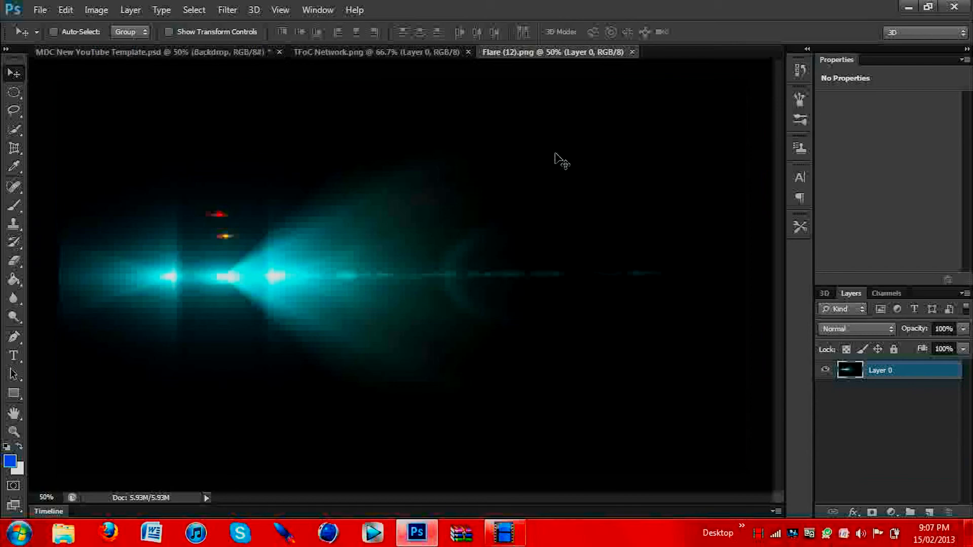
click(633, 52)
Open Flare (47).png from the a flares folder and paste its whole image into the YouTube template above the Backdrop layer.
click(41, 10)
click(77, 42)
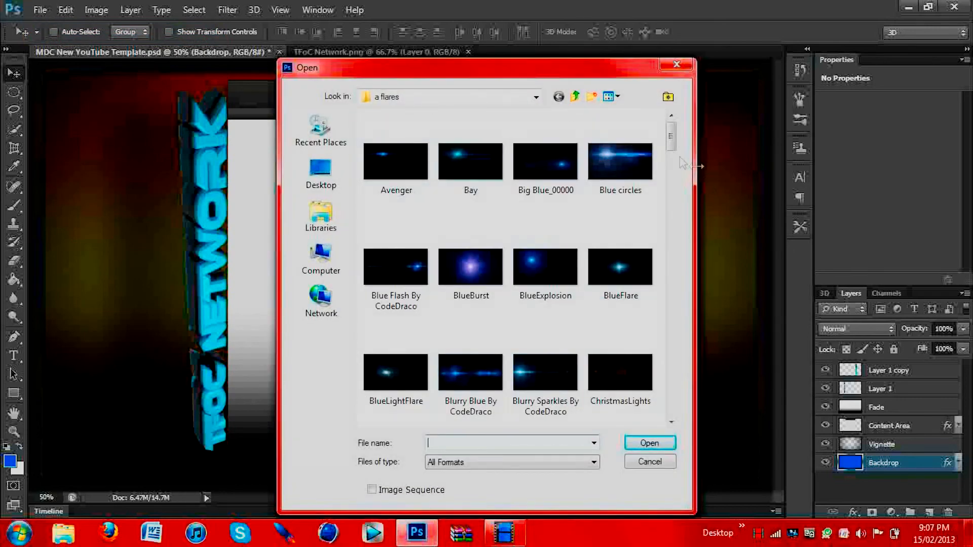
drag(672, 145, 683, 299)
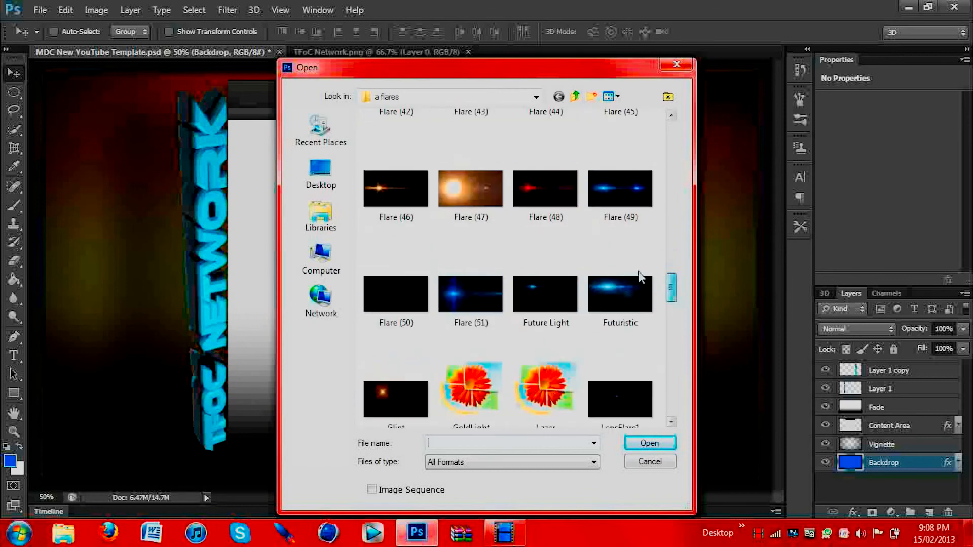
double_click(486, 187)
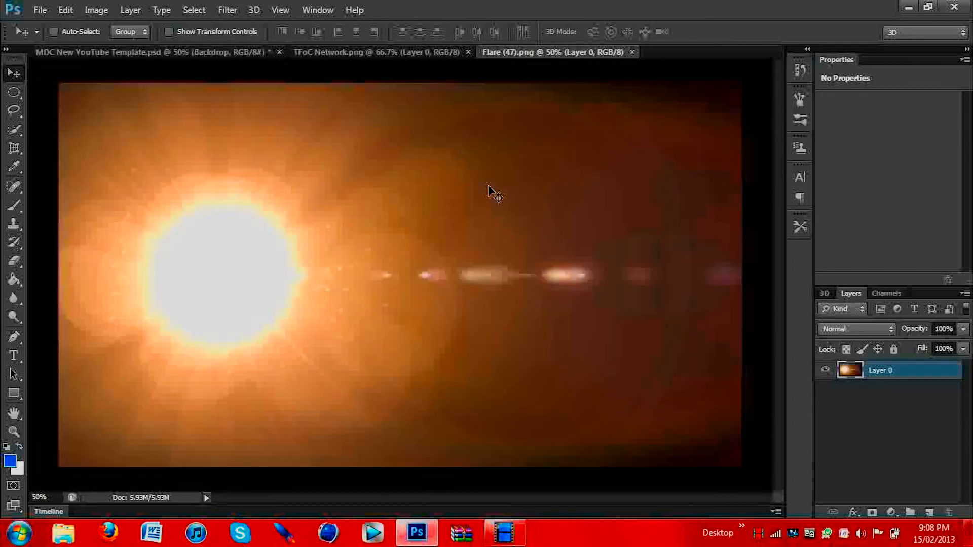
key(ctrl+a)
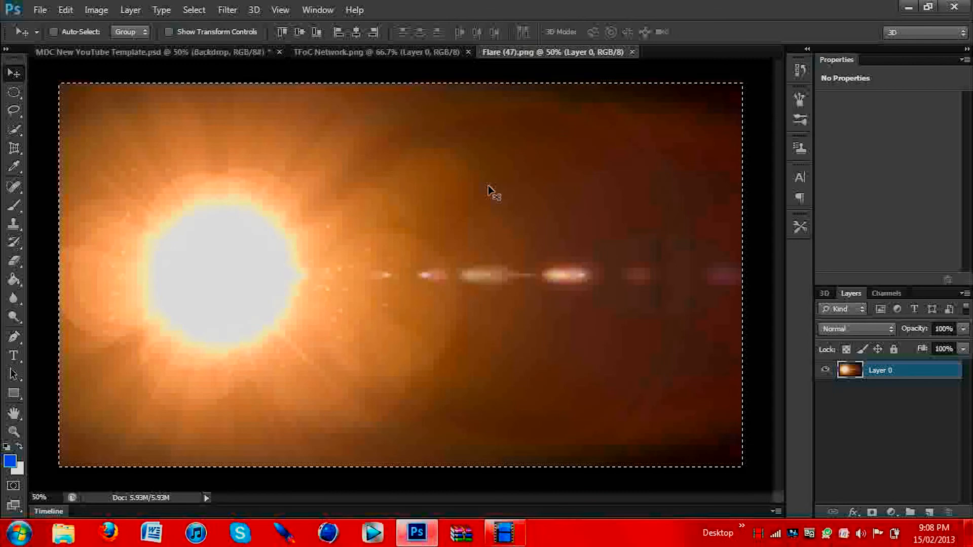
click(166, 54)
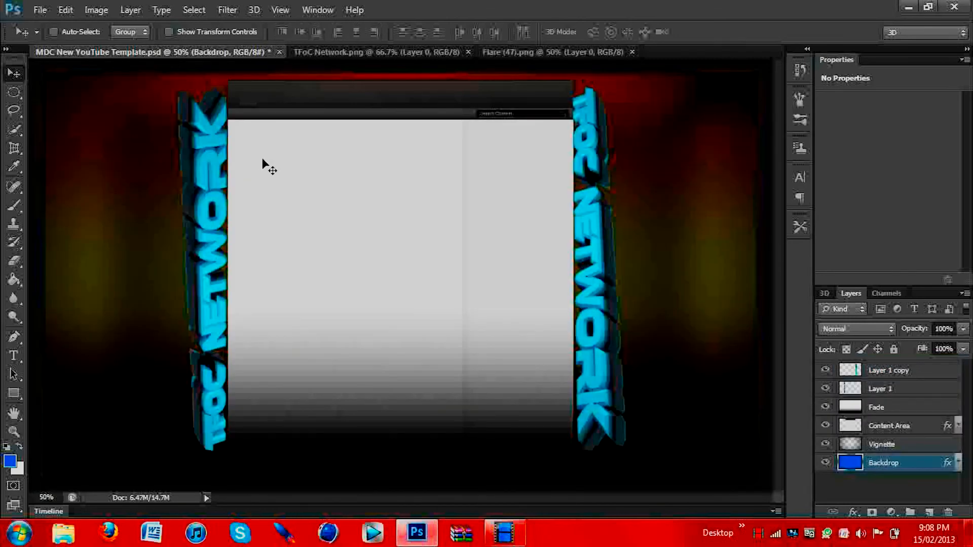
key(ctrl+v)
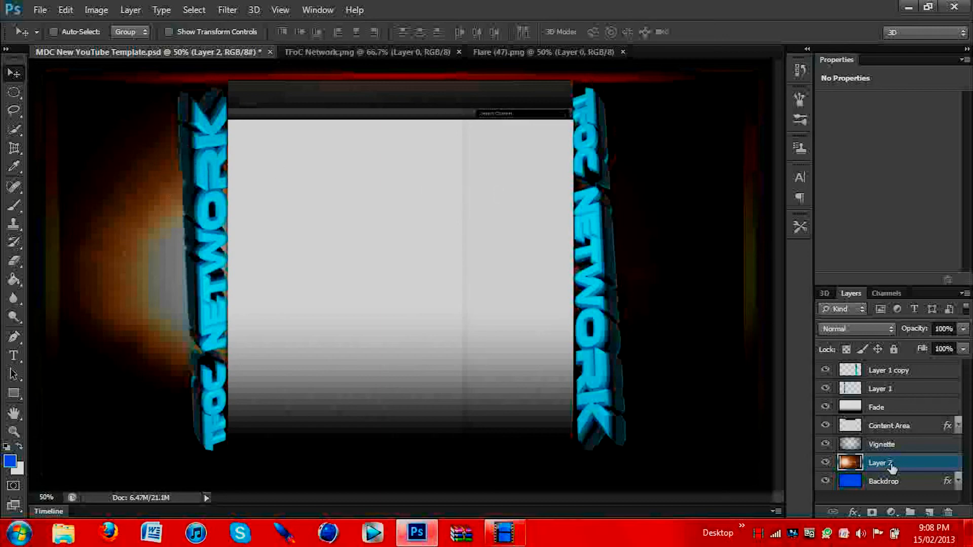
Stretch the flare layer to 104.17% width and 104.72% height to cover the canvas, and place it between Content Area and Vignette.
drag(892, 469, 883, 370)
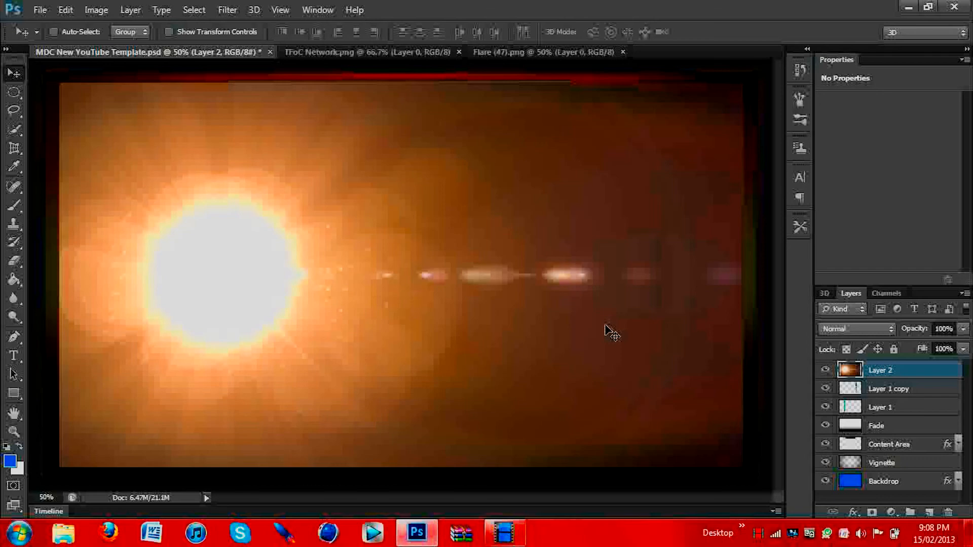
key(ctrl+t)
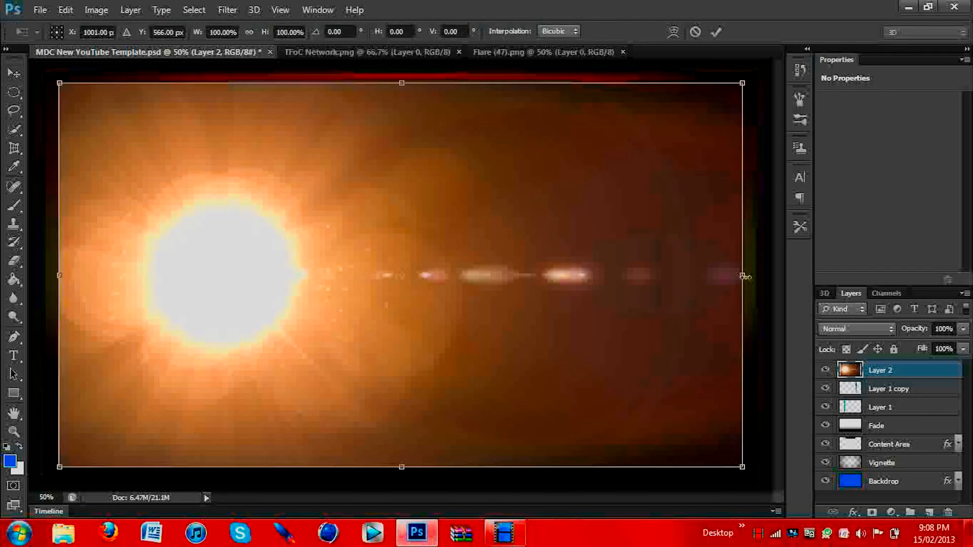
drag(742, 276, 755, 274)
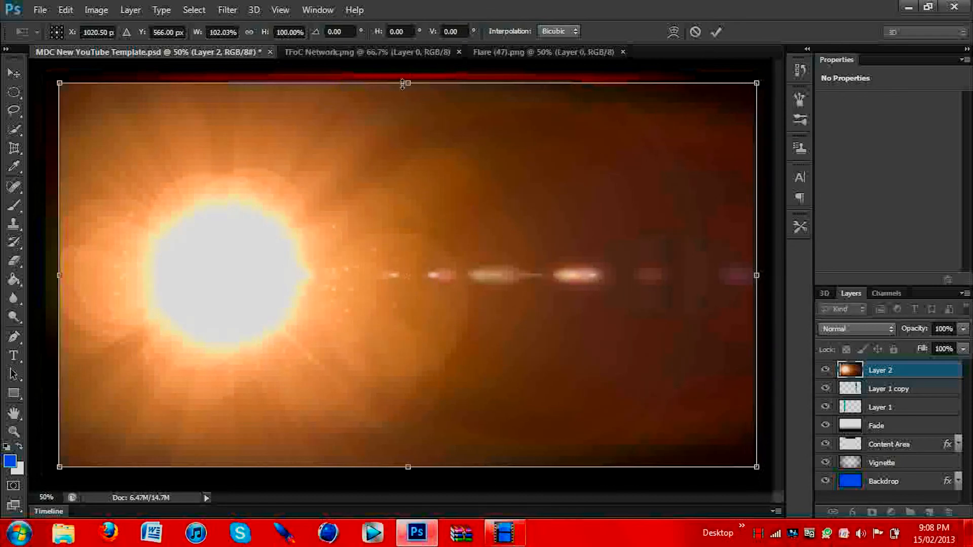
drag(407, 77, 407, 69)
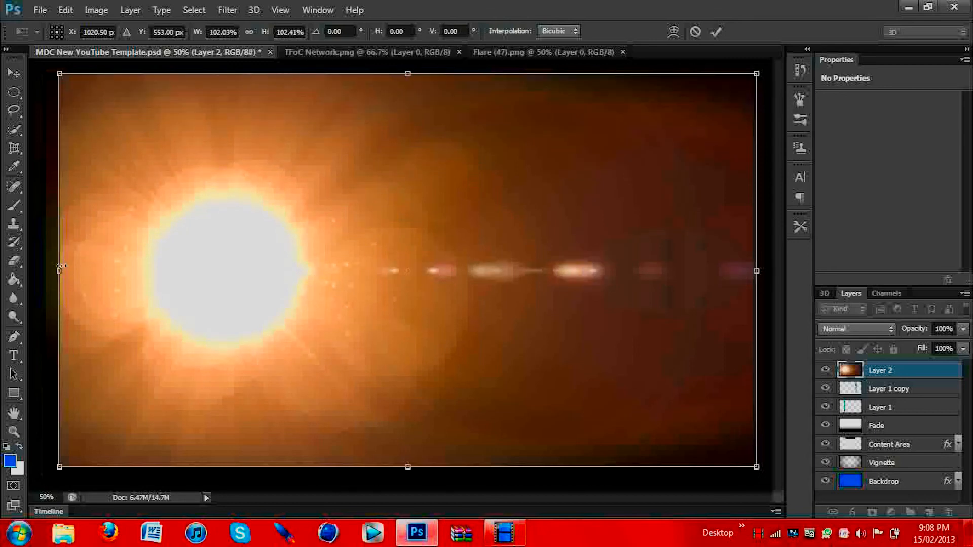
drag(58, 272, 46, 273)
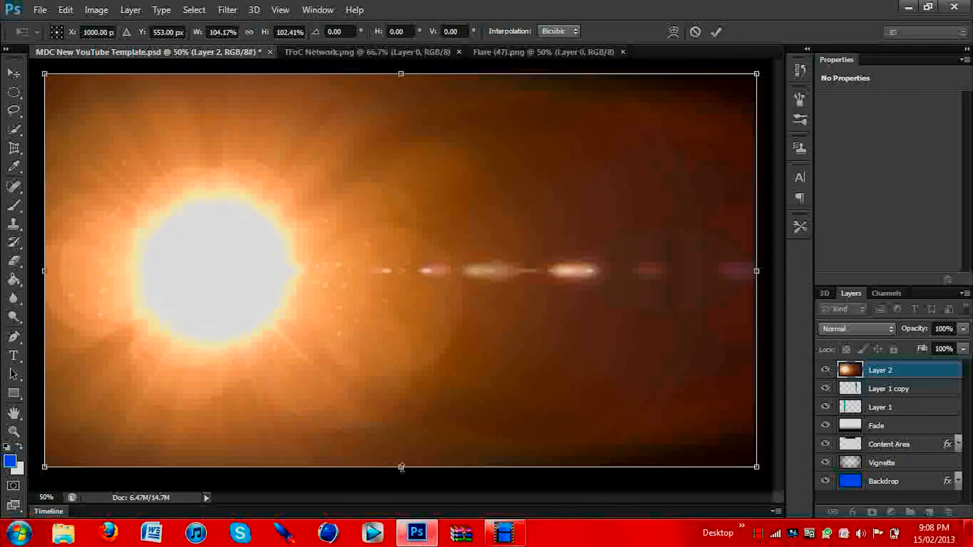
drag(400, 469, 401, 477)
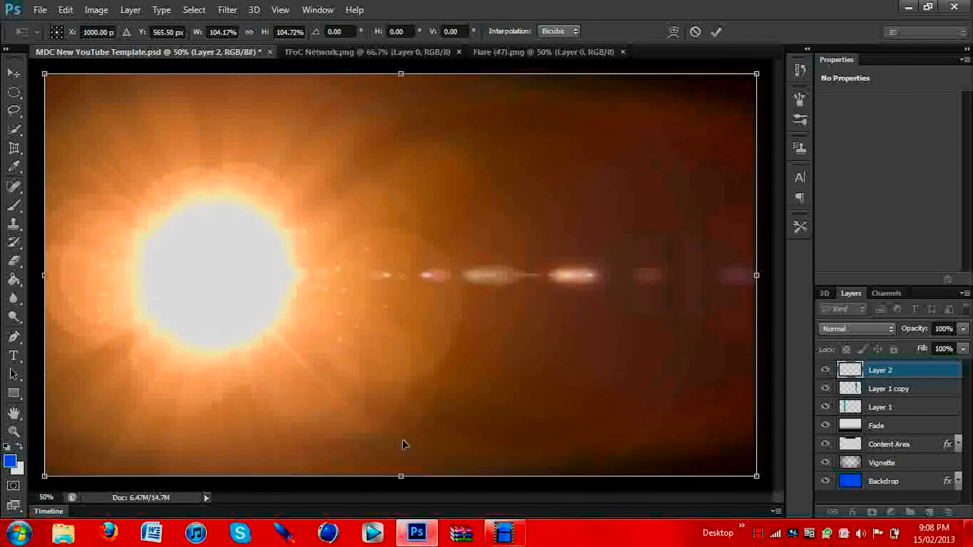
key(Return)
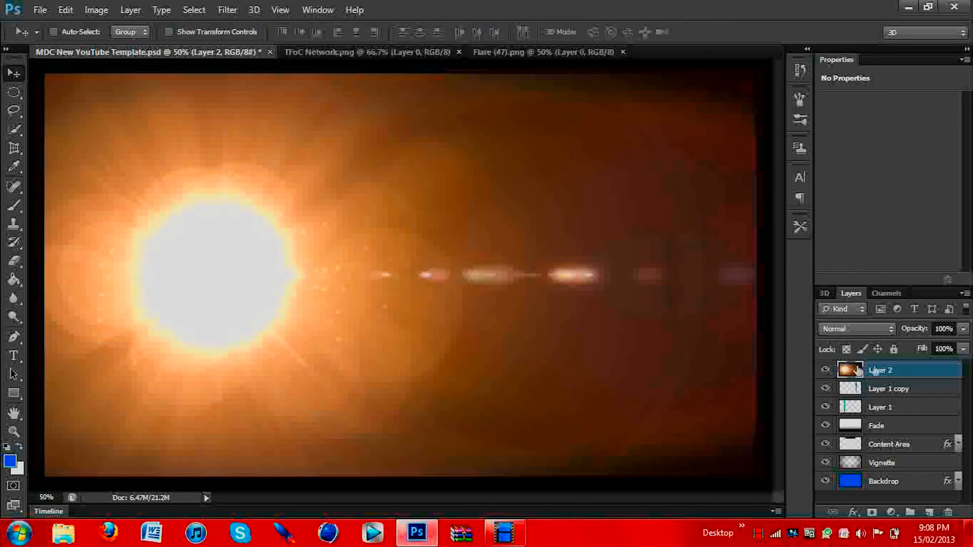
drag(881, 372, 888, 454)
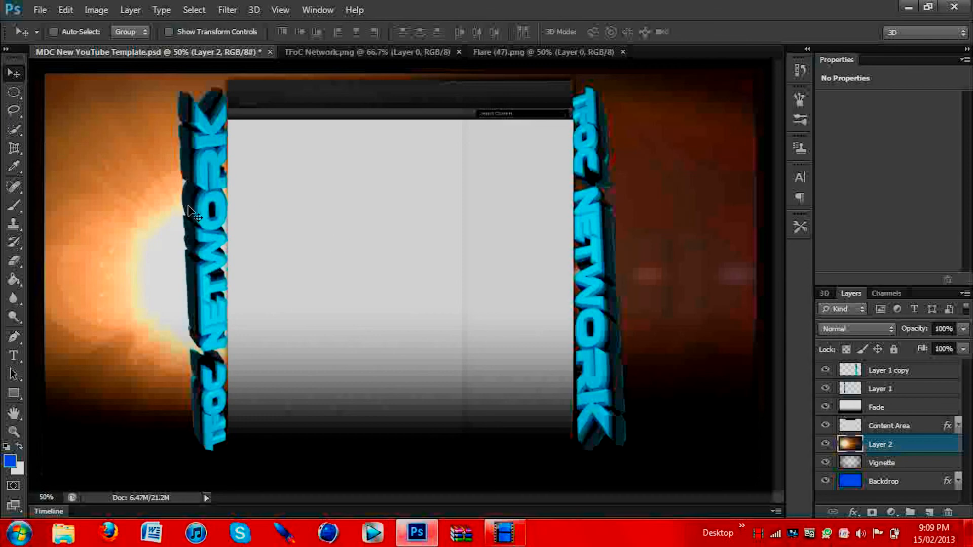
Start saving the document under a new name on the Desktop, with the file name YT Background.
click(39, 10)
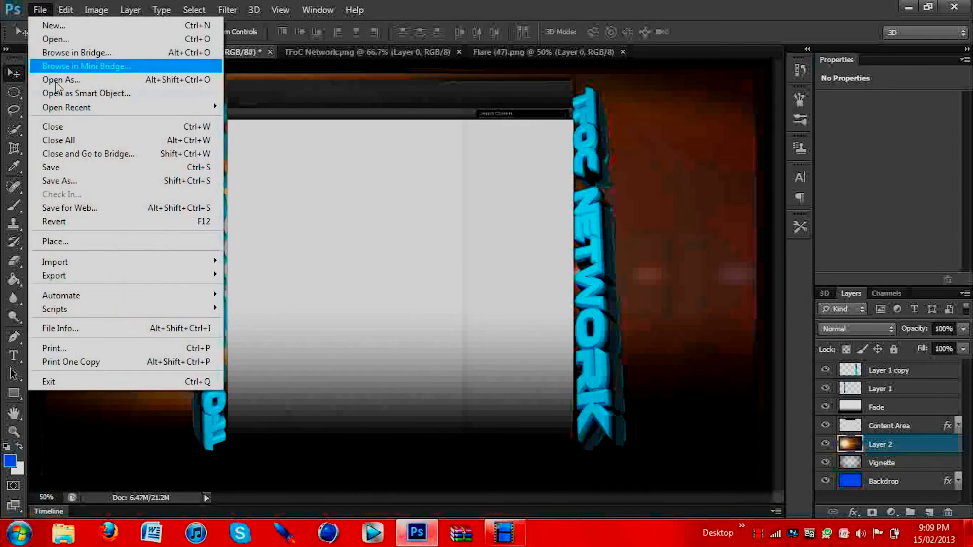
click(116, 187)
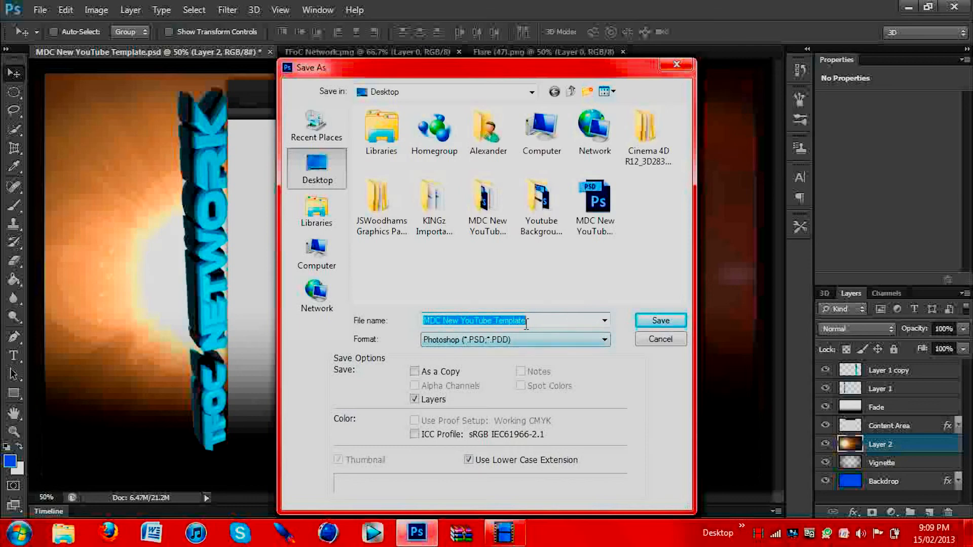
click(546, 318)
key(BackSpace)
key(BackSpace)
key(BackSpace)
key(BackSpace)
key(BackSpace)
key(BackSpace)
key(BackSpace)
key(BackSpace)
key(BackSpace)
key(BackSpace)
key(BackSpace)
key(BackSpace)
key(BackSpace)
key(BackSpace)
key(BackSpace)
key(BackSpace)
key(BackSpace)
key(BackSpace)
key(BackSpace)
key(BackSpace)
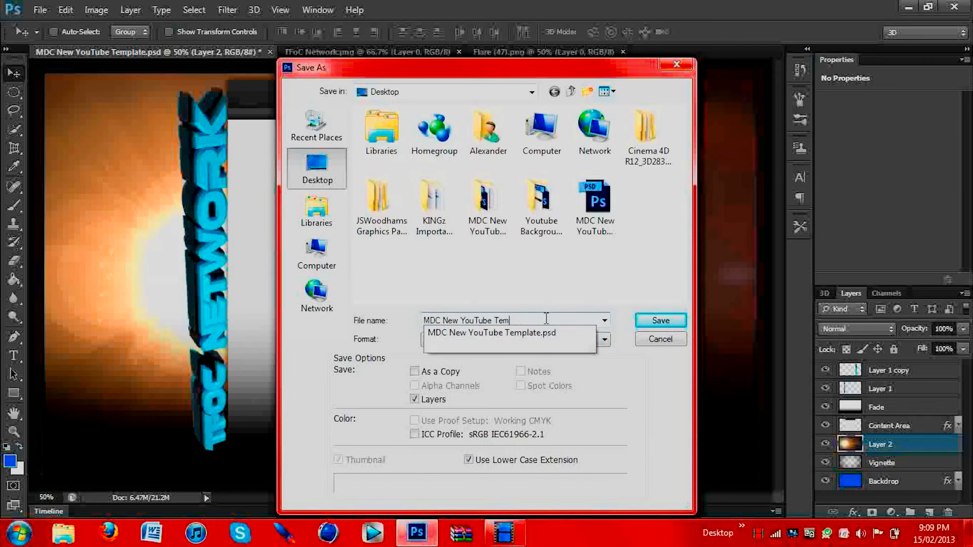
text(YT Background)
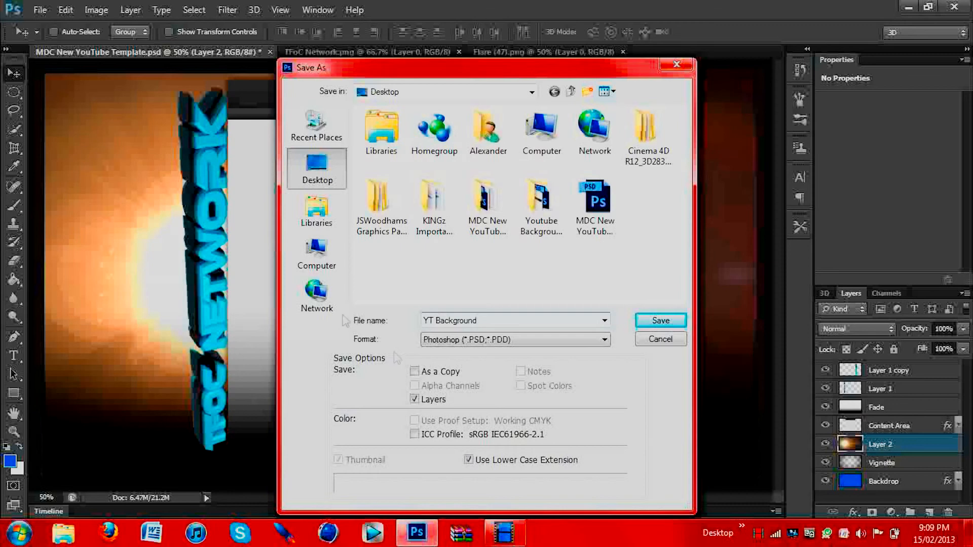
Choose JPEG as the file format and save the copy with image quality 10 (Maximum).
click(434, 340)
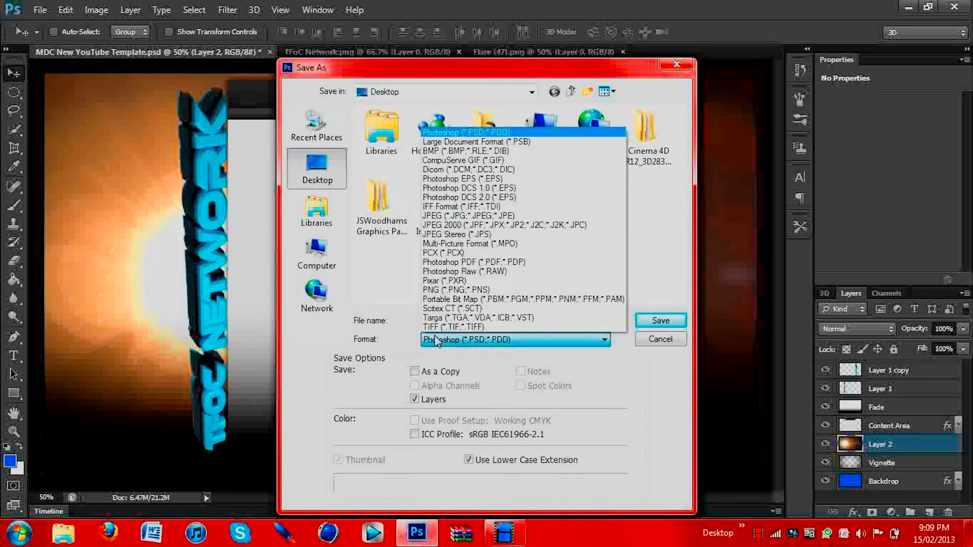
click(445, 217)
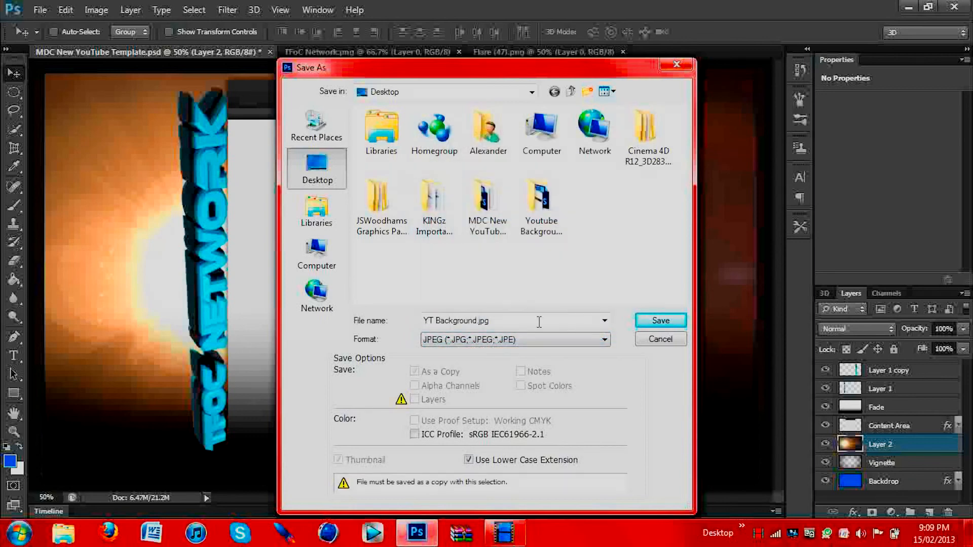
click(649, 323)
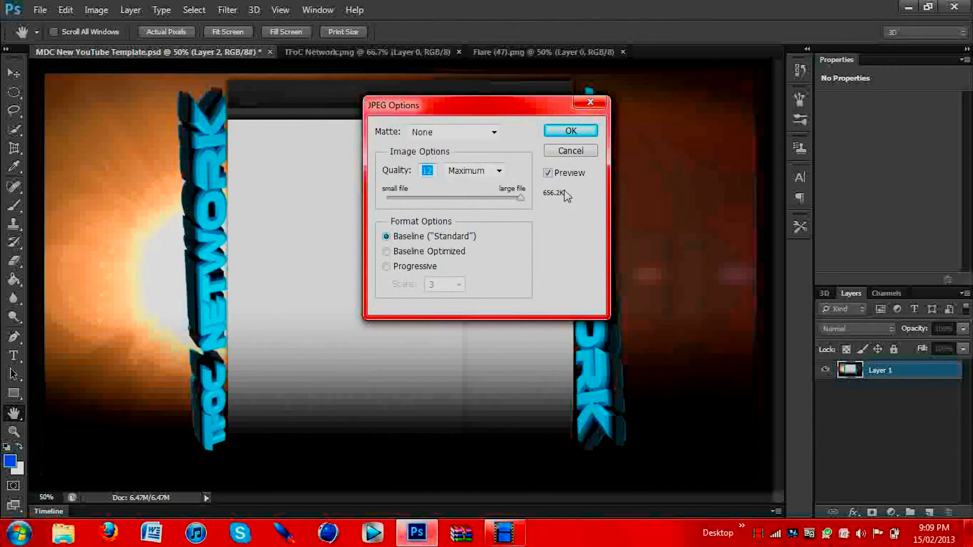
drag(522, 198, 489, 203)
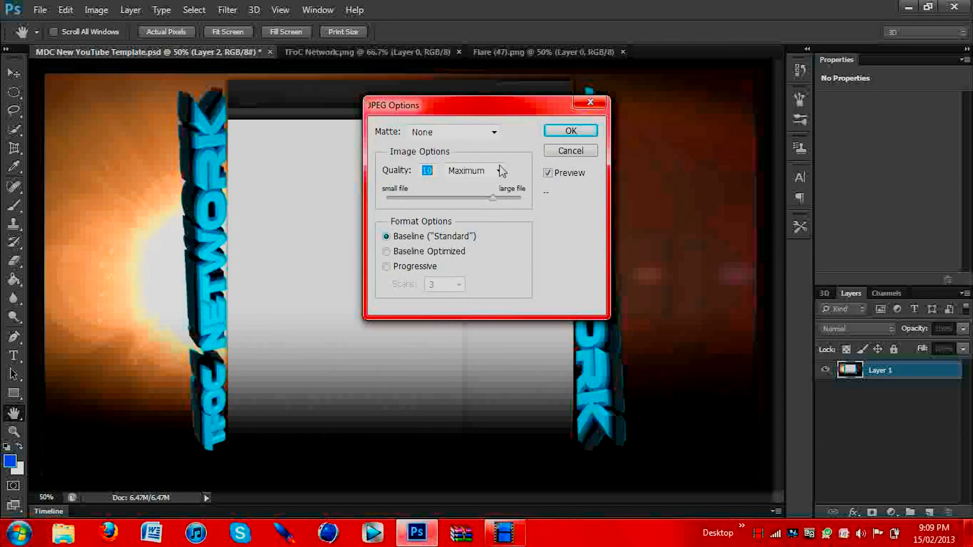
click(562, 133)
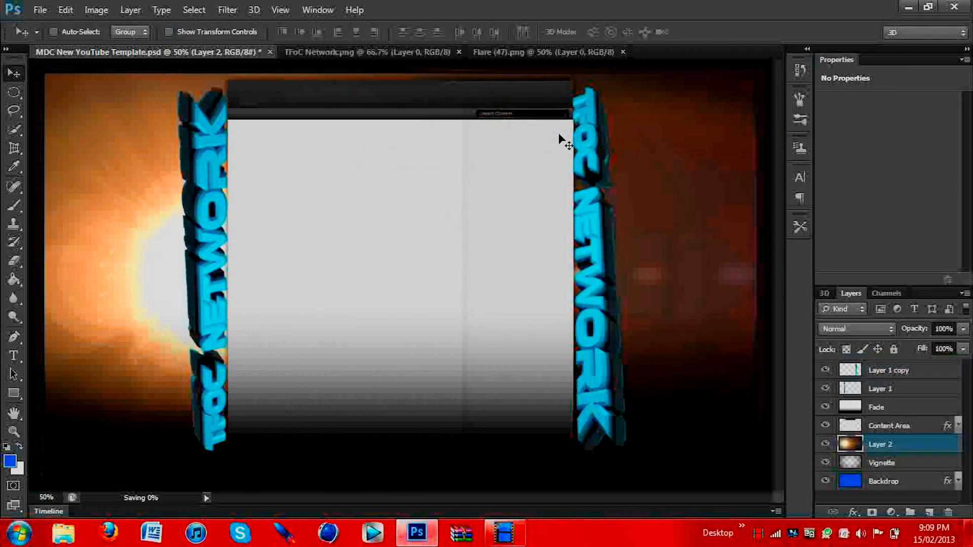
Quit Photoshop once the background save completes, without saving the changes to MDC New YouTube Template.psd.
click(952, 8)
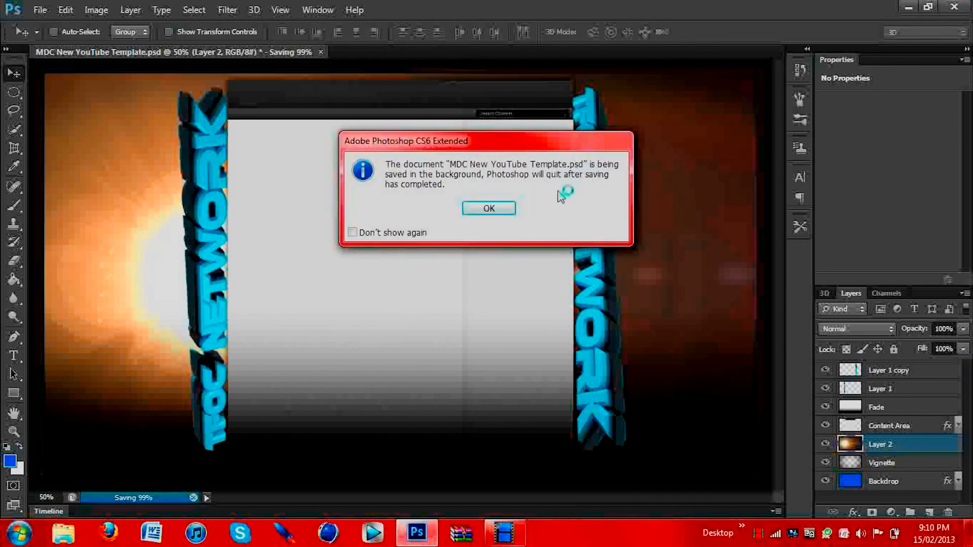
click(505, 208)
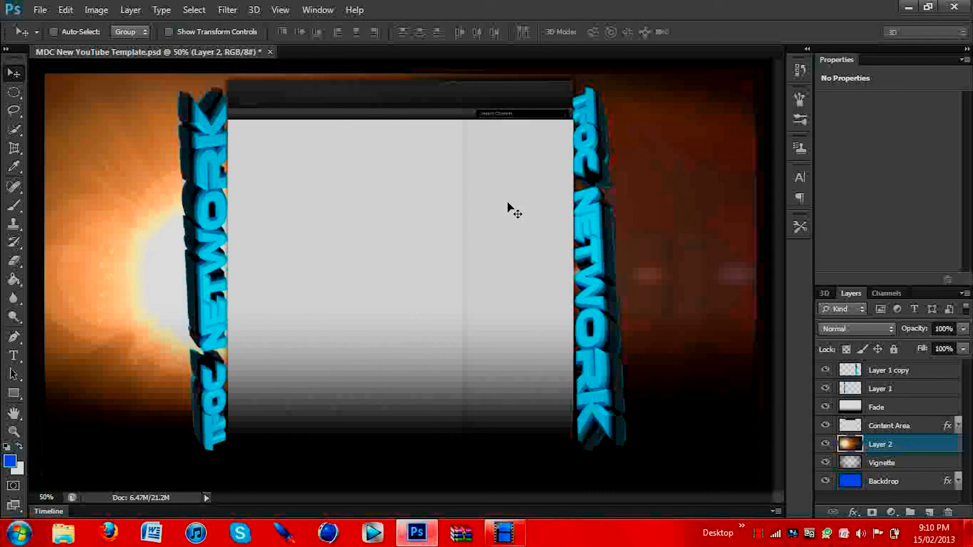
click(958, 8)
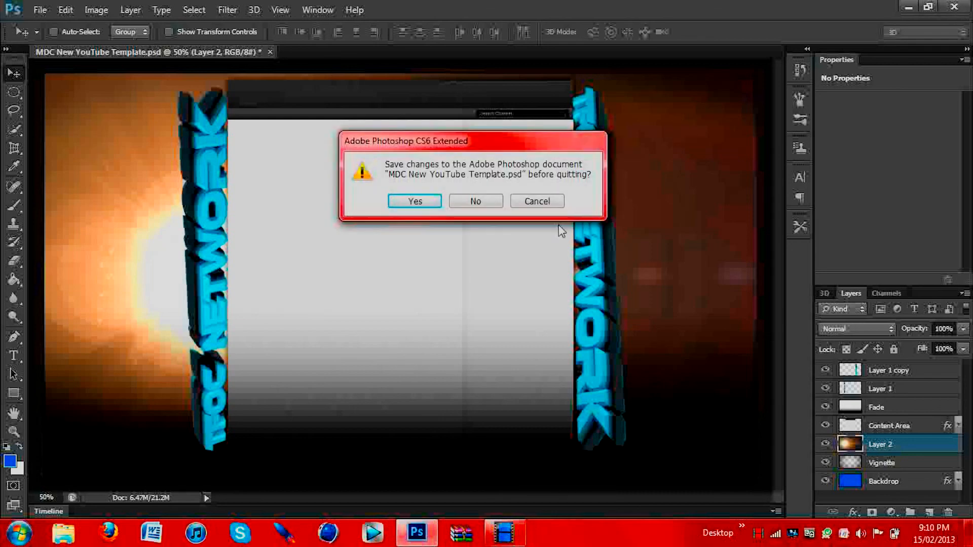
click(476, 202)
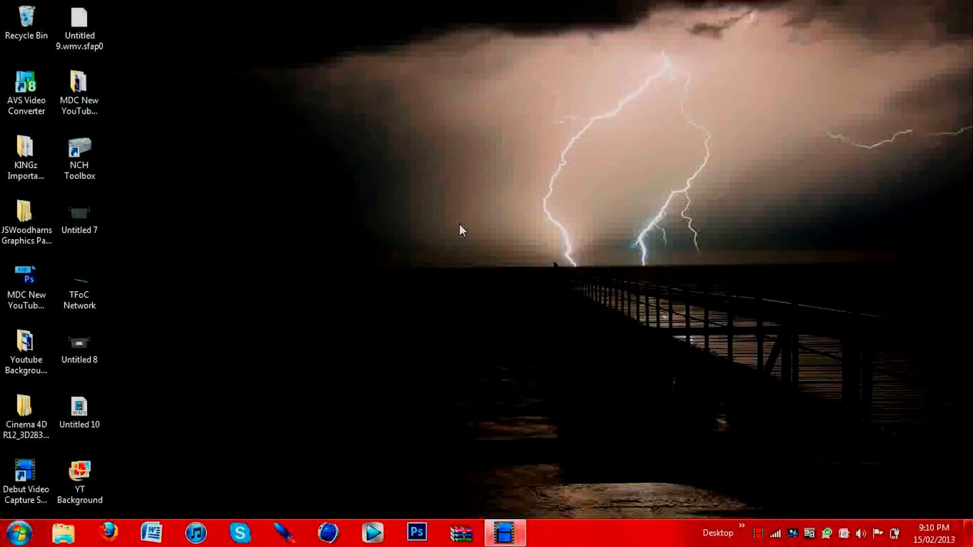
Switch to Firefox and open the Channel Settings of the signed-in account's own YouTube channel.
click(108, 533)
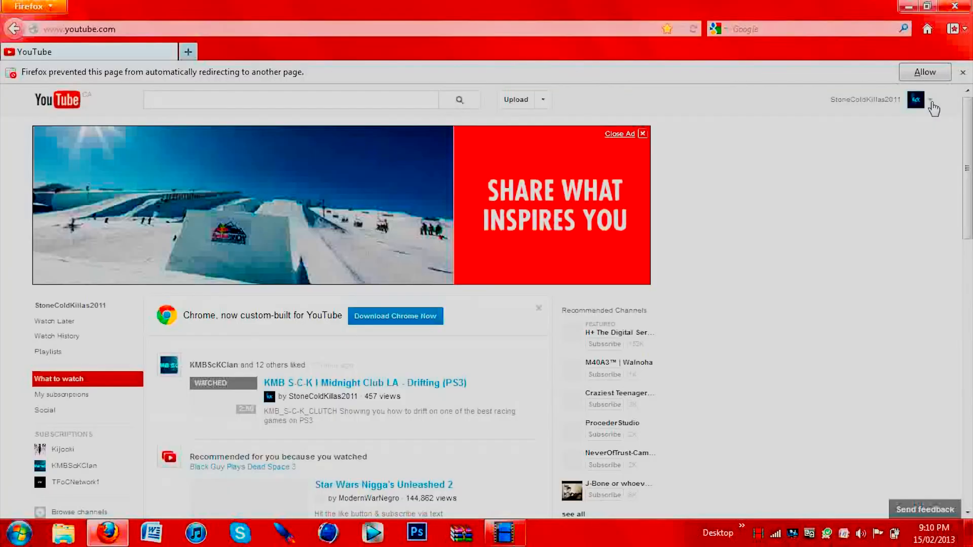
click(914, 99)
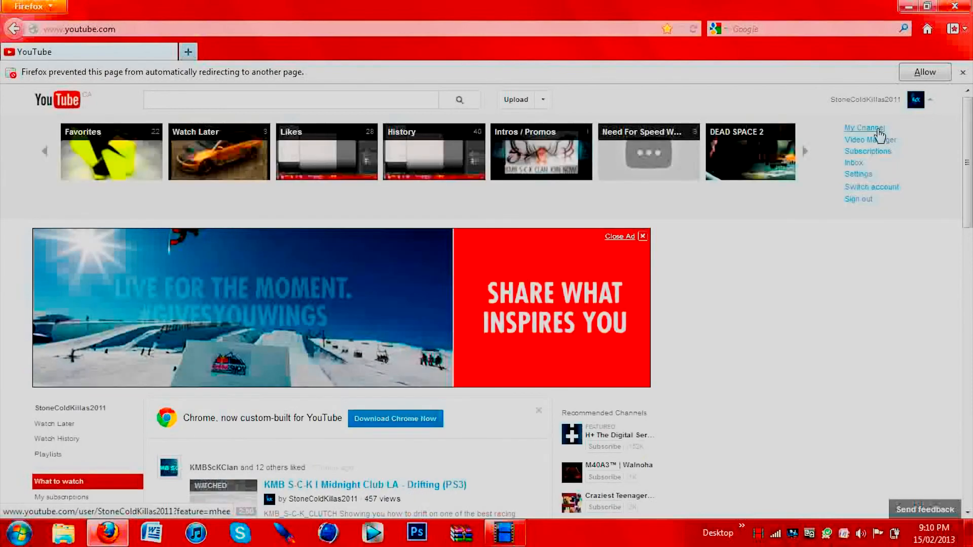
click(879, 133)
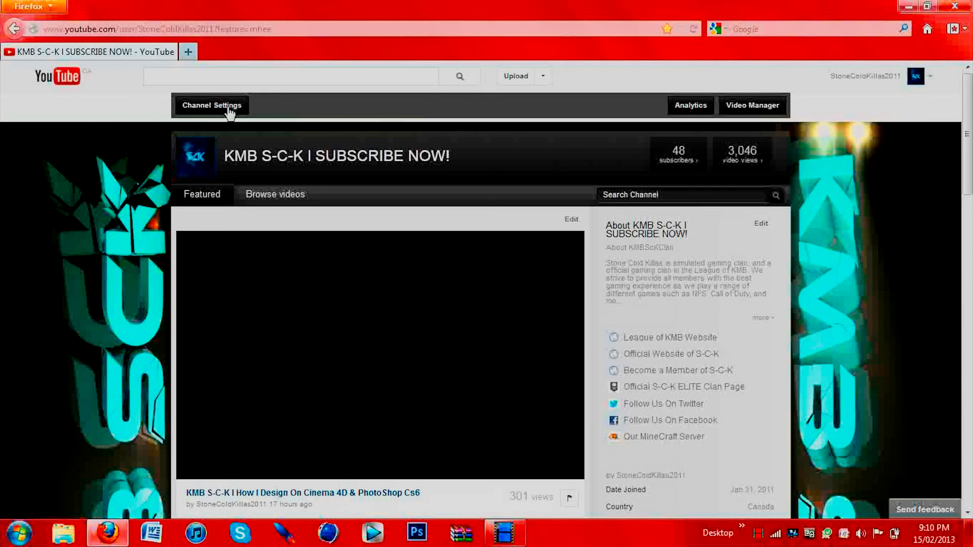
click(224, 105)
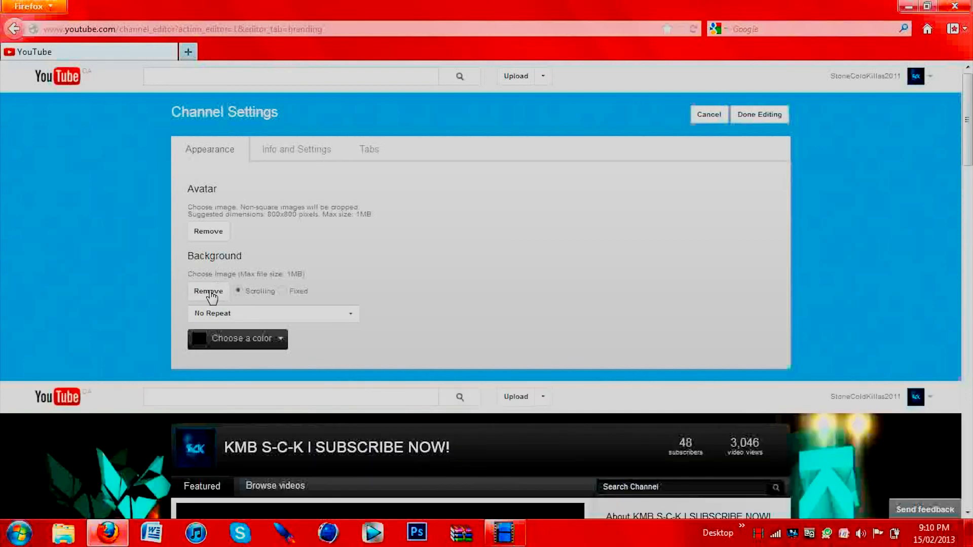
Remove the channel's current background image and upload the YT Background JPEG from the Desktop in its place.
click(209, 292)
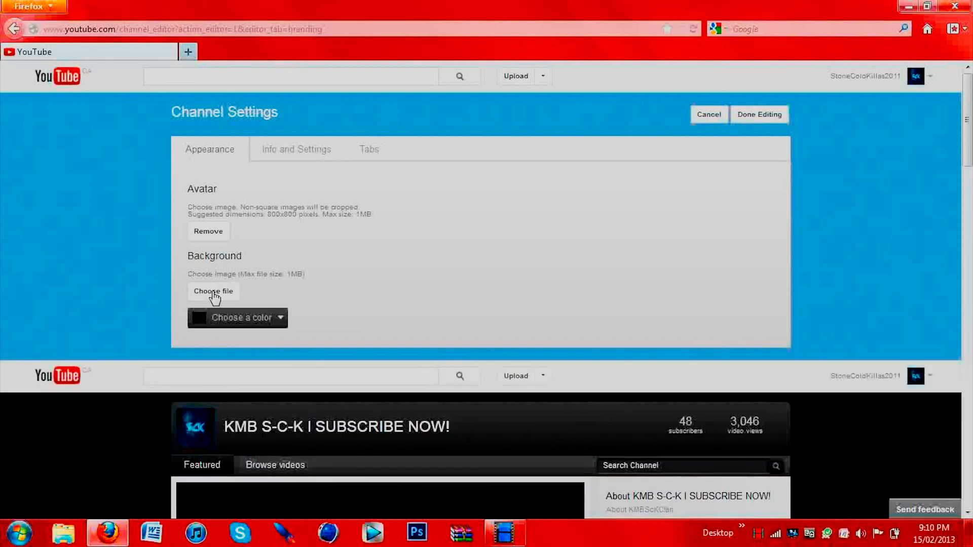
click(214, 294)
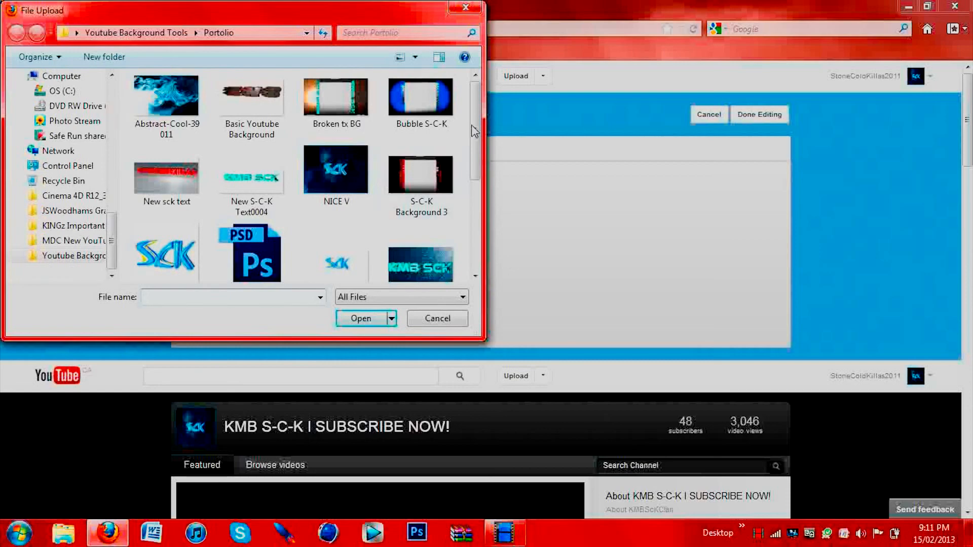
drag(476, 126, 472, 204)
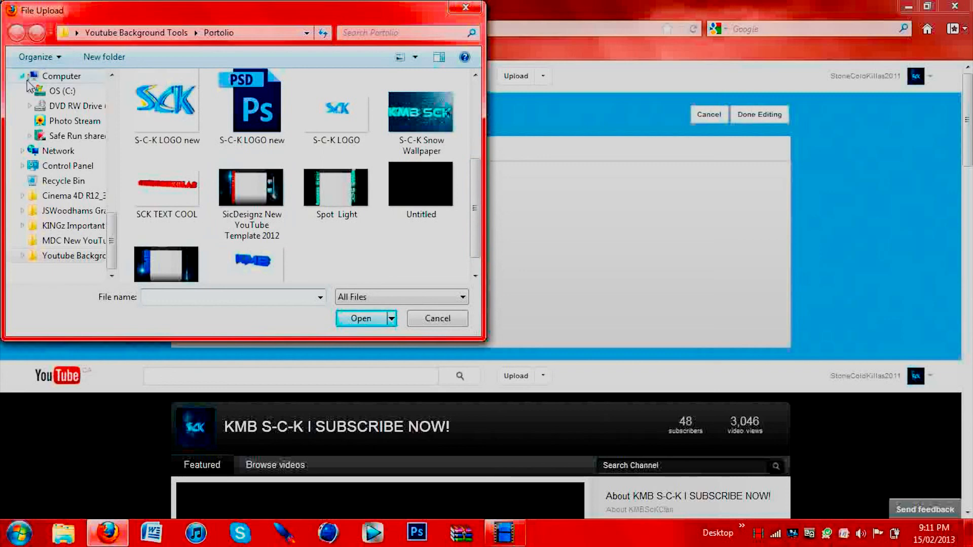
drag(112, 238, 122, 76)
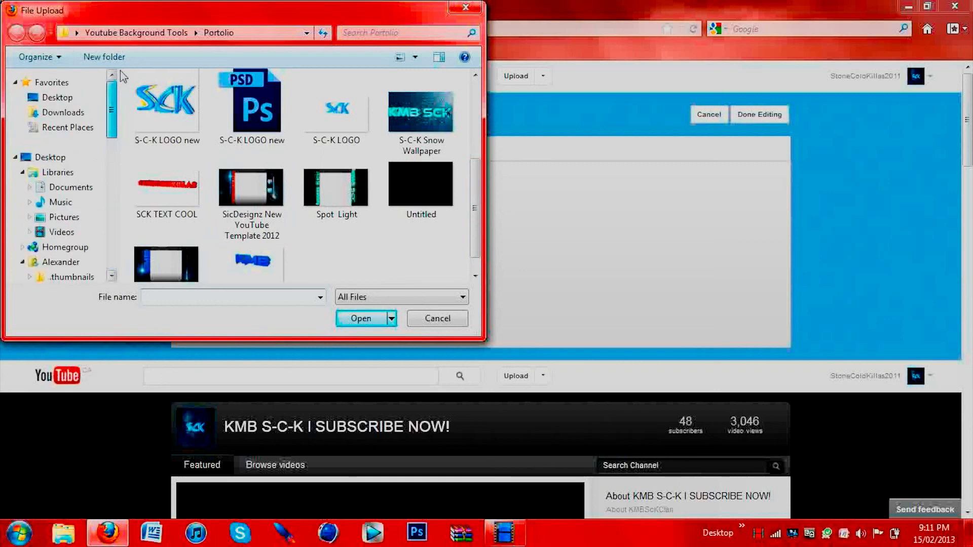
click(70, 97)
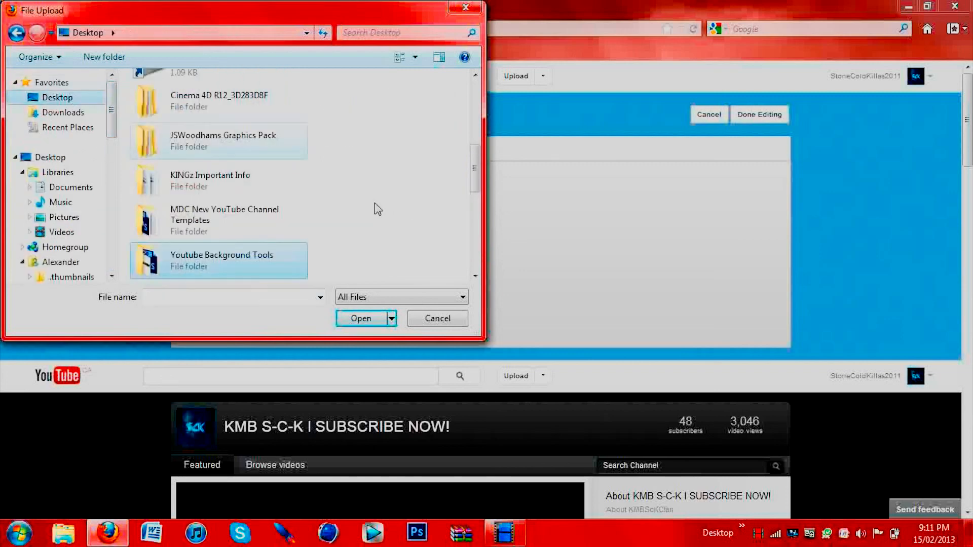
drag(475, 168, 477, 245)
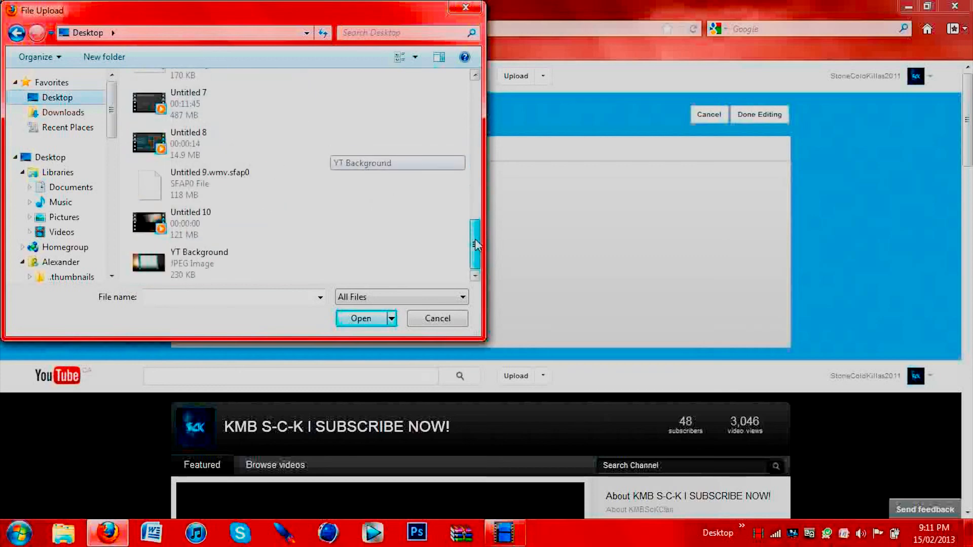
double_click(191, 266)
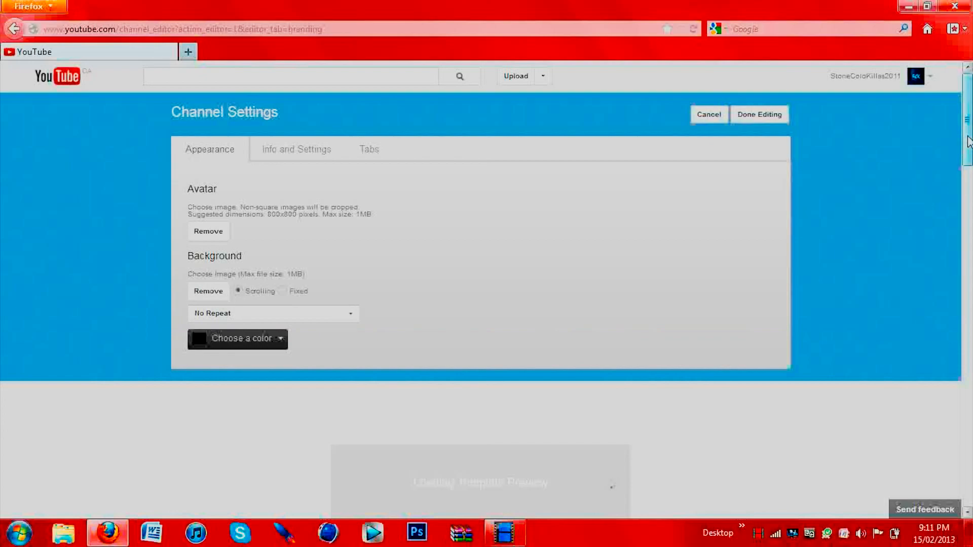
Examine how the uploaded background fits around the channel content in the page preview, at a reduced page scale.
drag(968, 142, 968, 206)
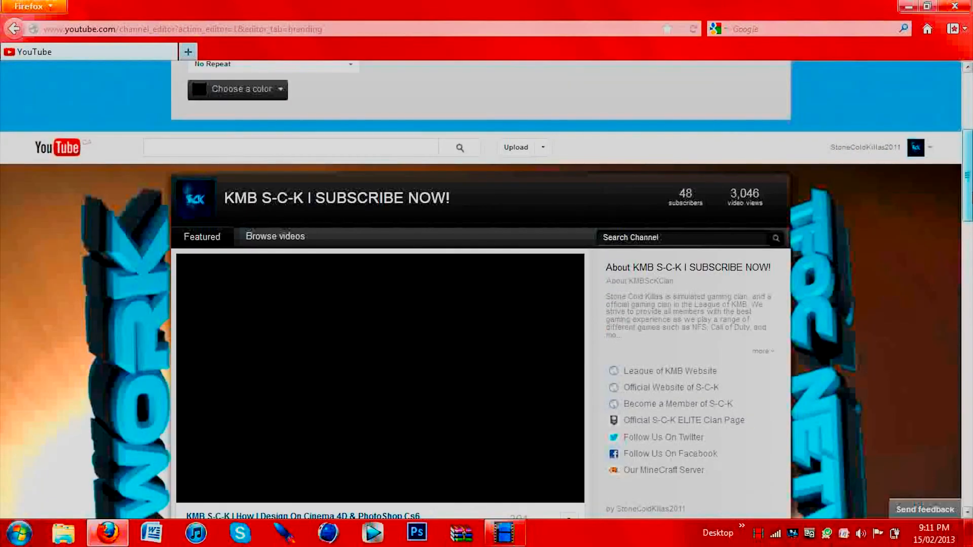
key(ctrl+minus)
key(ctrl+minus)
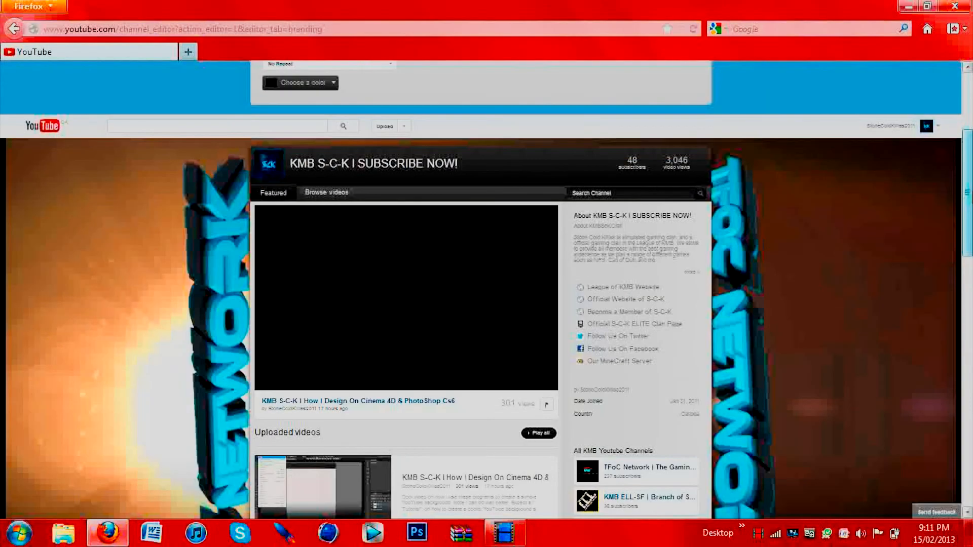
key(ctrl+minus)
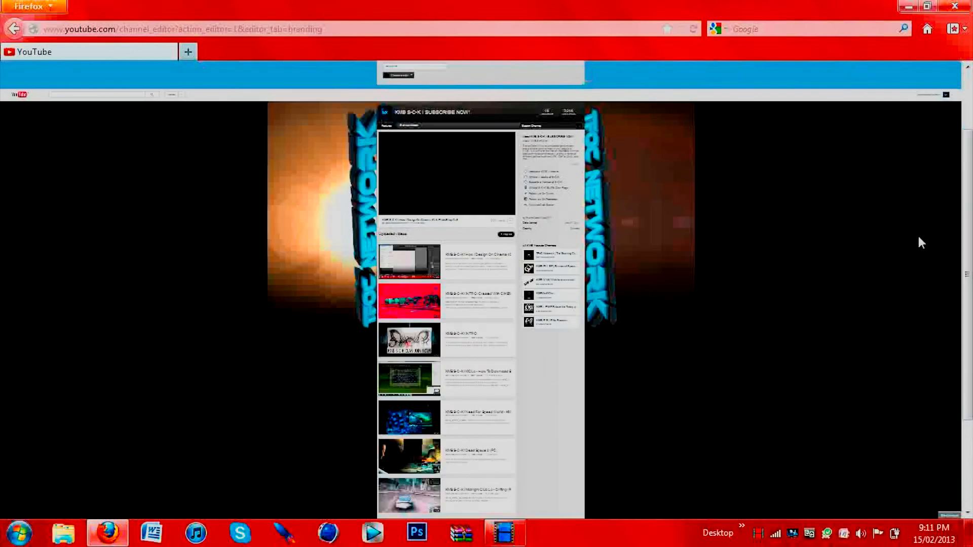
key(ctrl+plus)
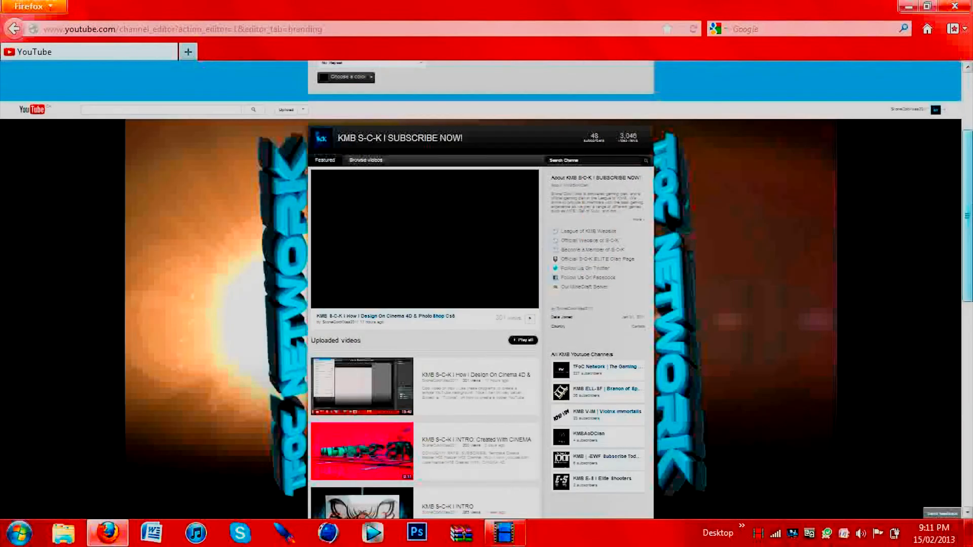
mouse_move(969, 192)
mouse_down()
mouse_move(971, 268)
mouse_move(970, 199)
mouse_up()
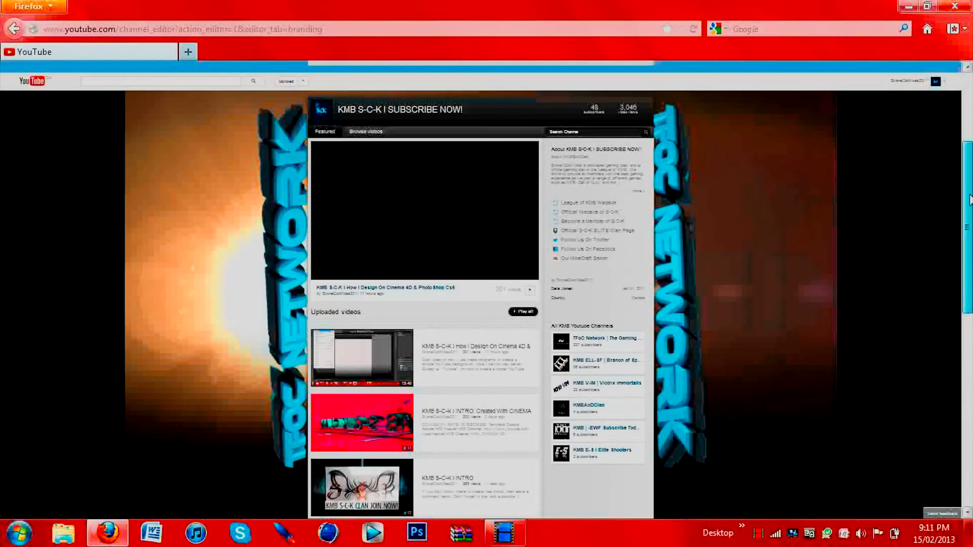